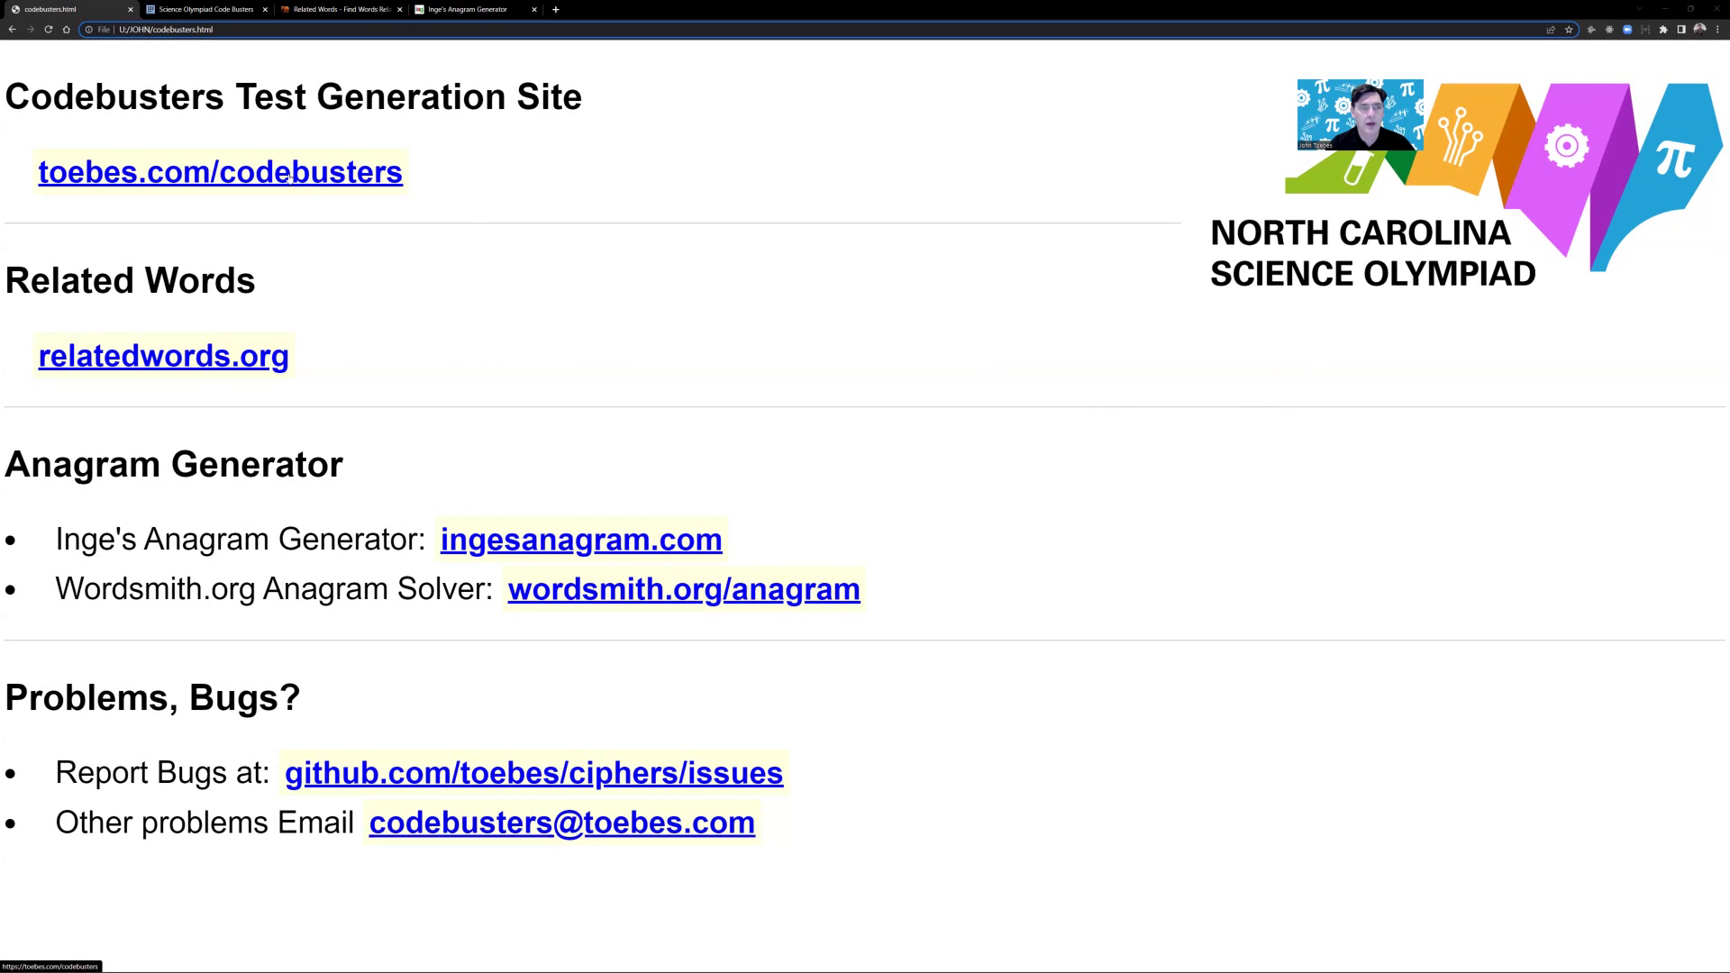
# Open the test manager at toebes.com/codebusters and create a new test
pyautogui.click(289, 179)
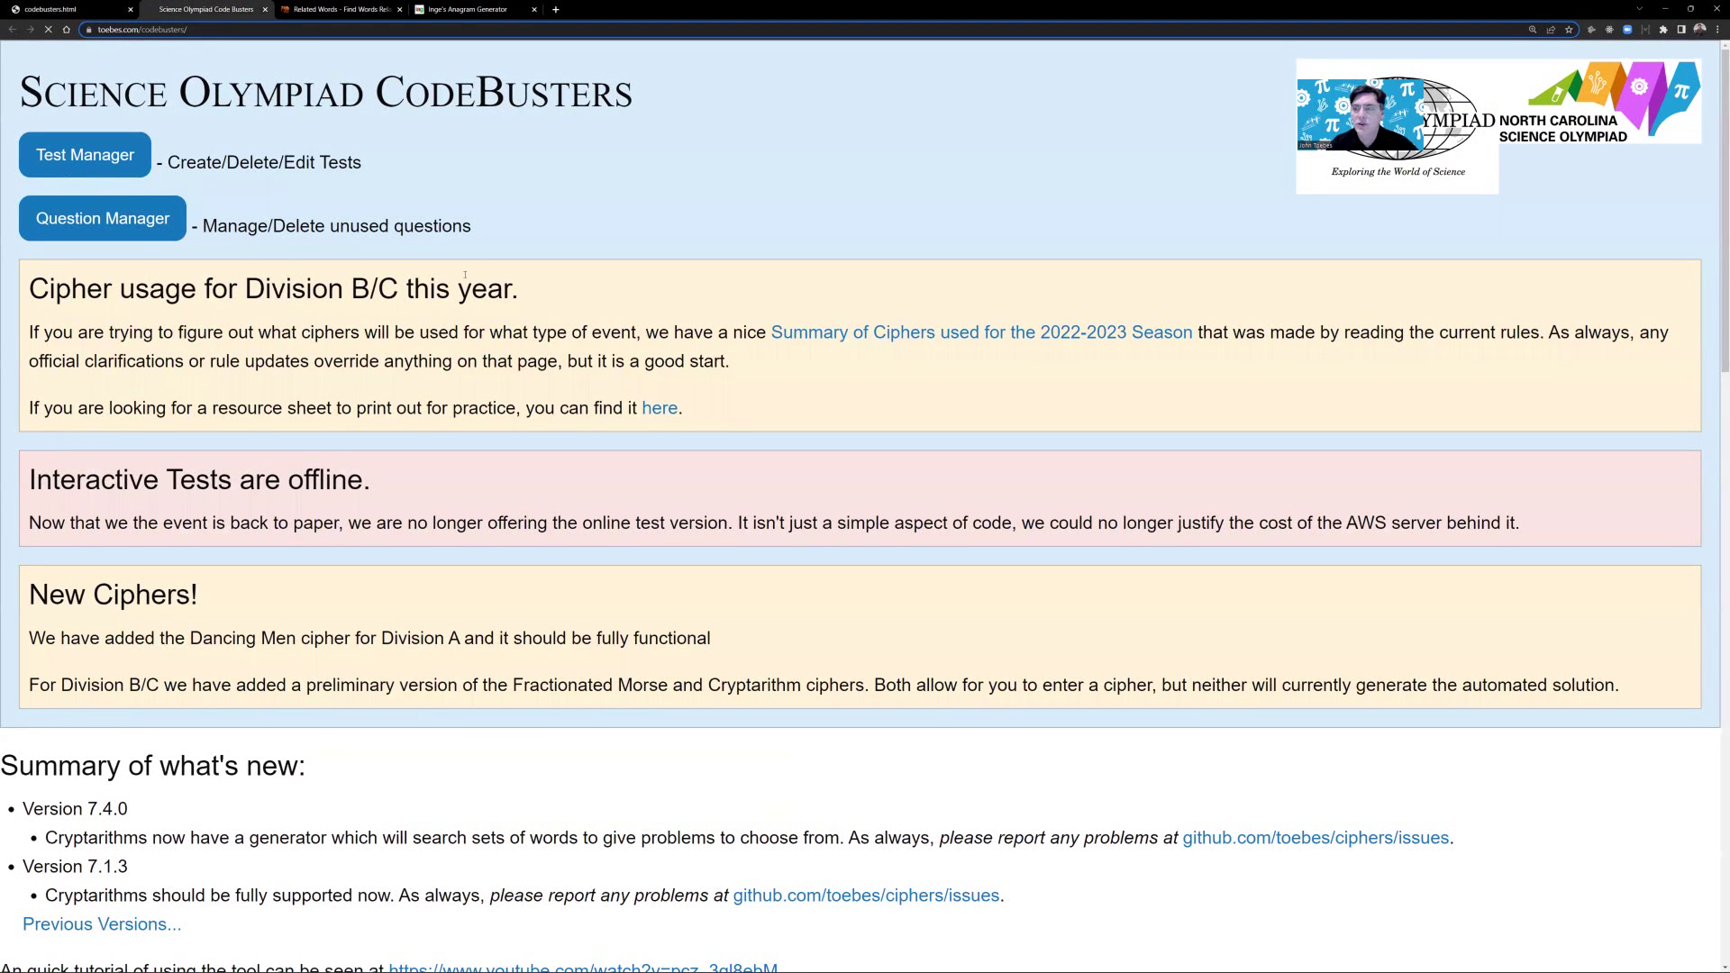
pyautogui.click(58, 159)
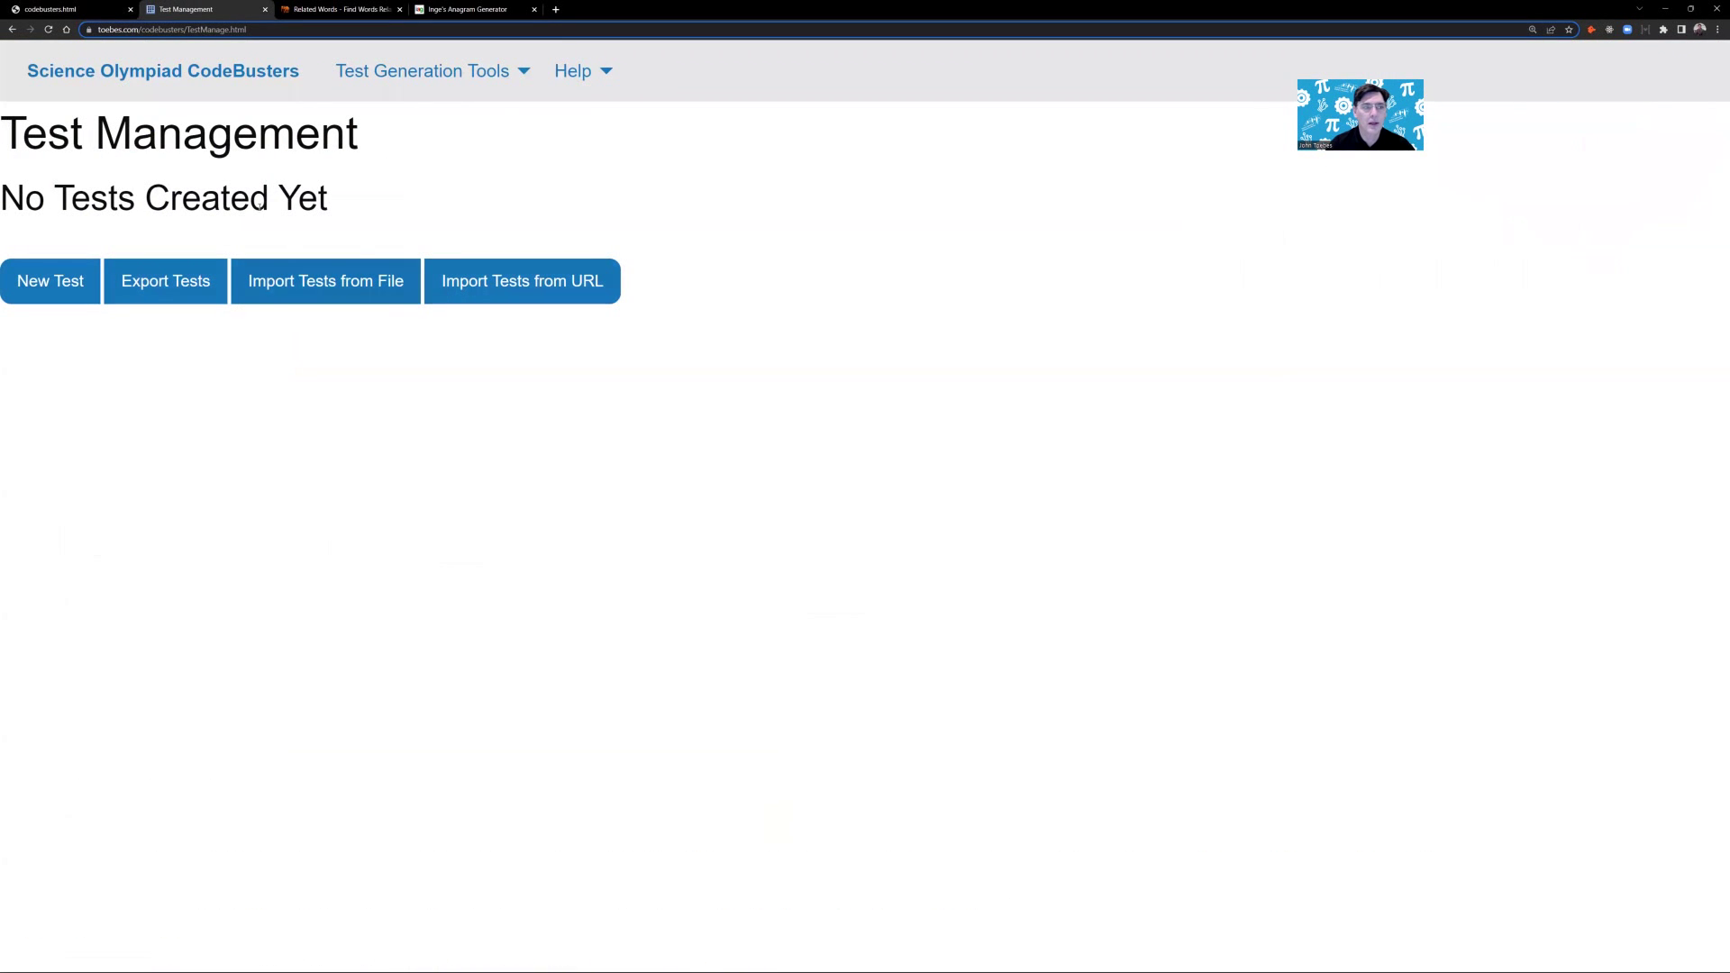
pyautogui.click(67, 280)
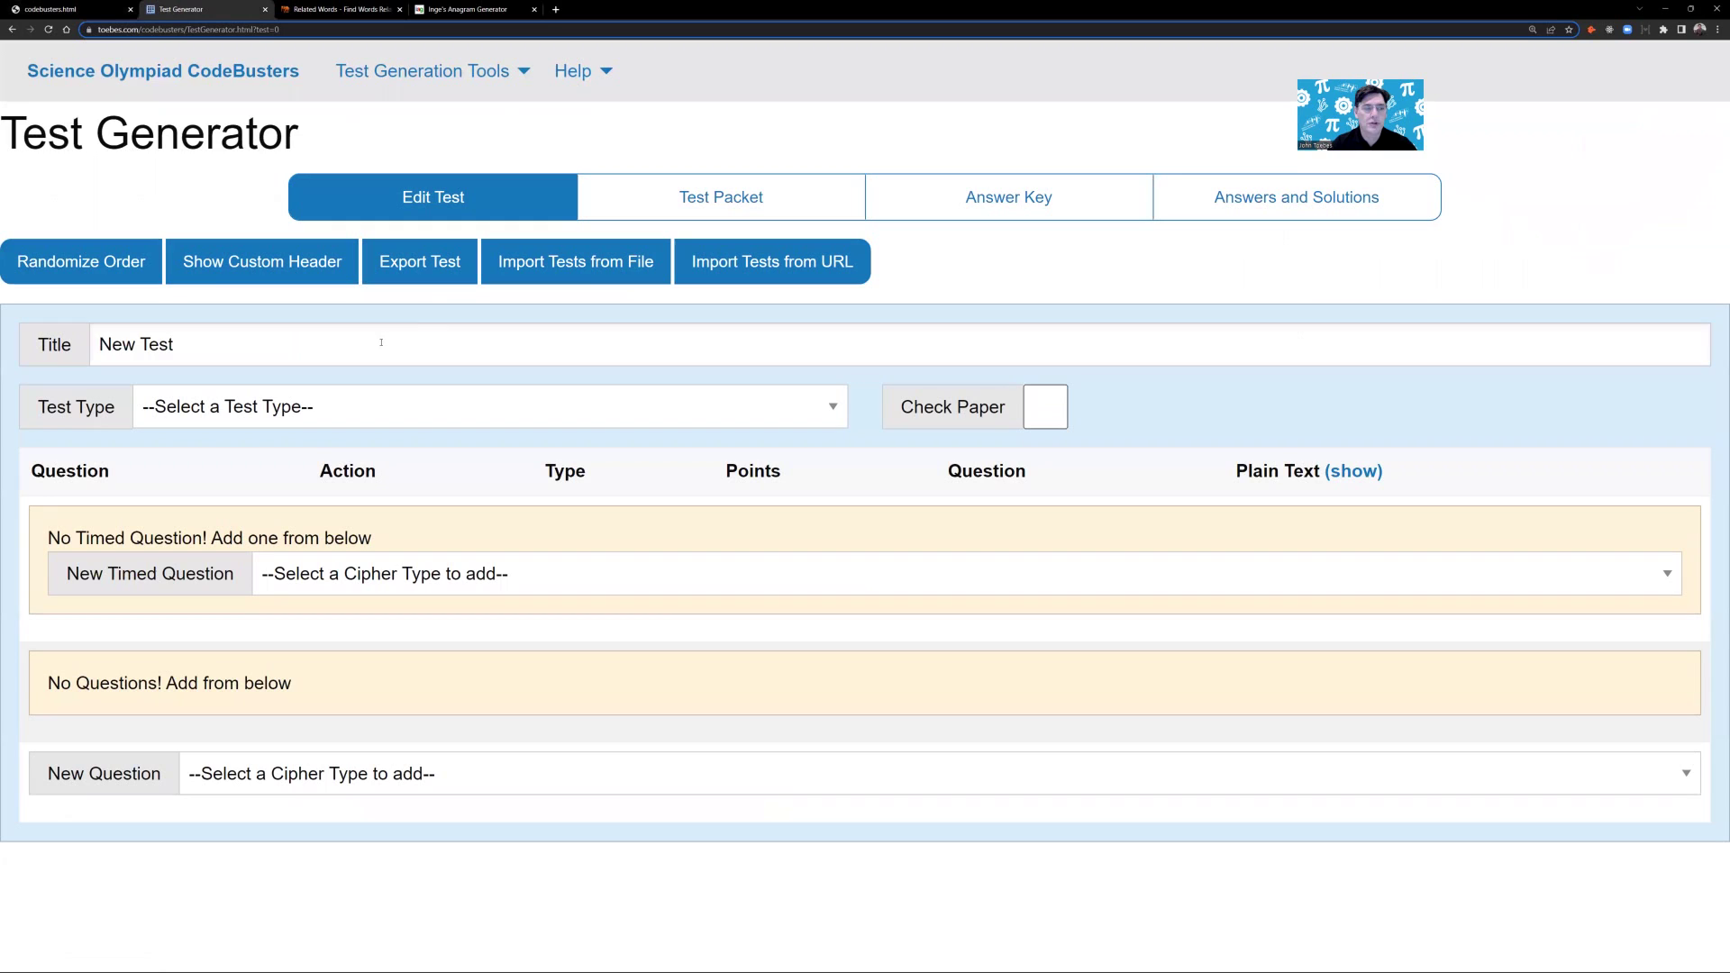
# Title the test "My Sample Test" and set its type to C (High School) - Invitational/Regional
pyautogui.moveTo(381, 342); pyautogui.dragTo(72, 334)
pyautogui.write('M')
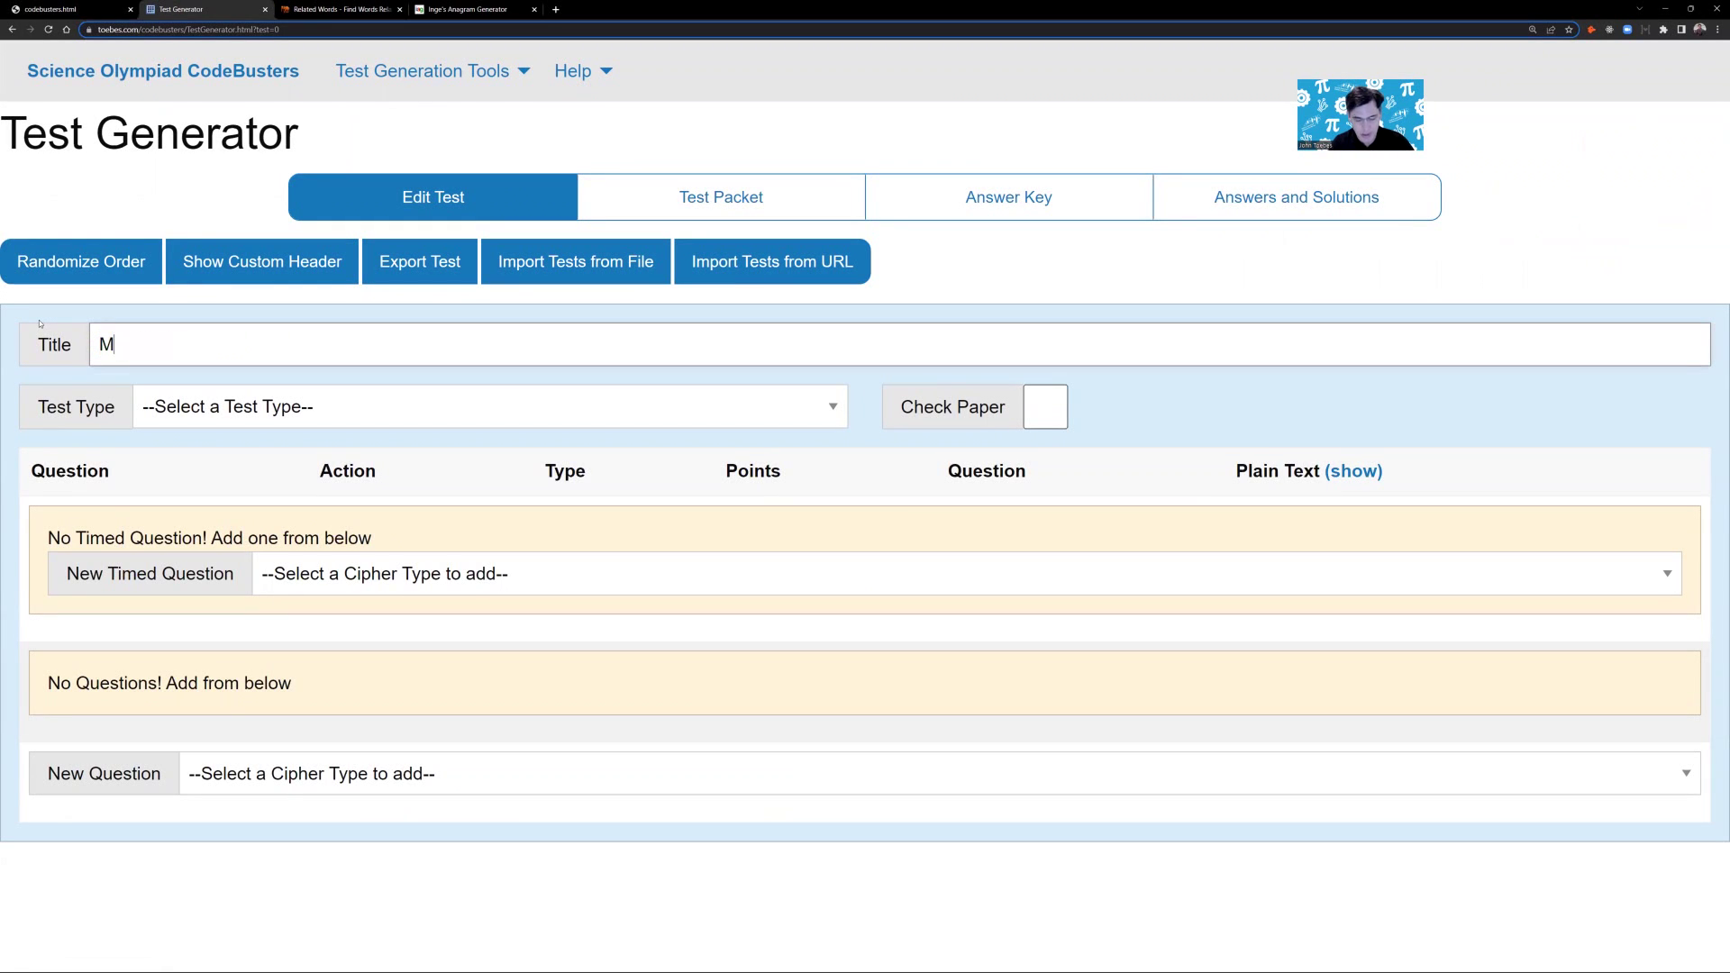
pyautogui.write('y Sample Test')
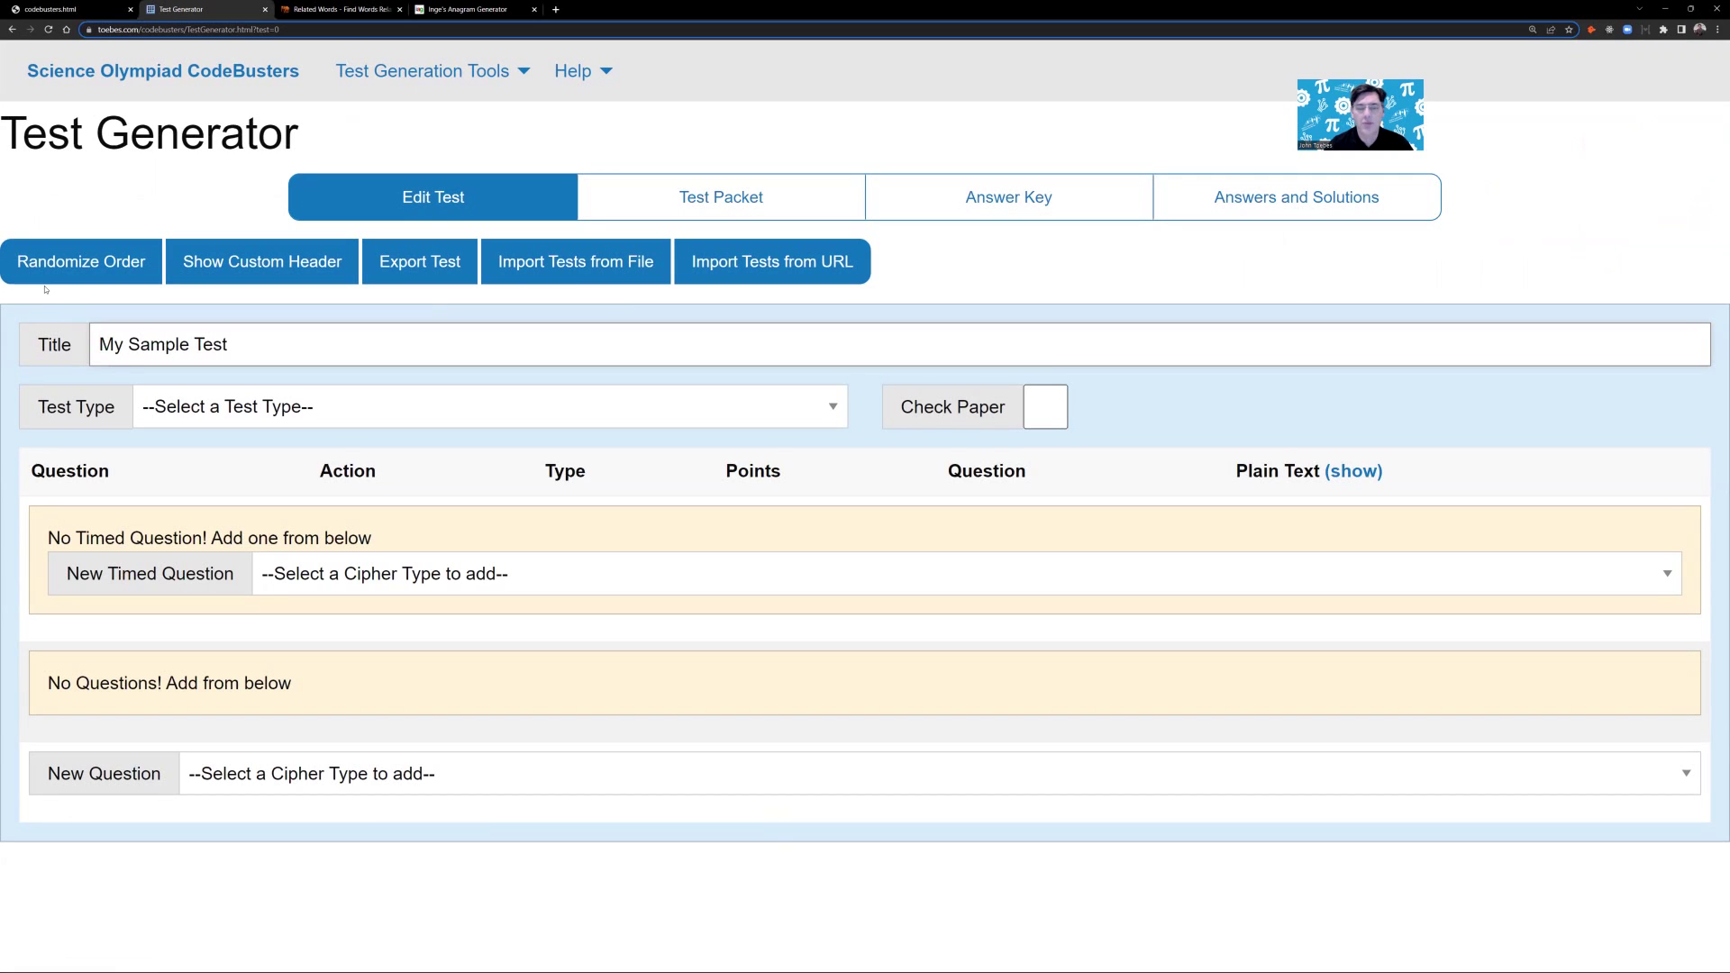
pyautogui.click(655, 410)
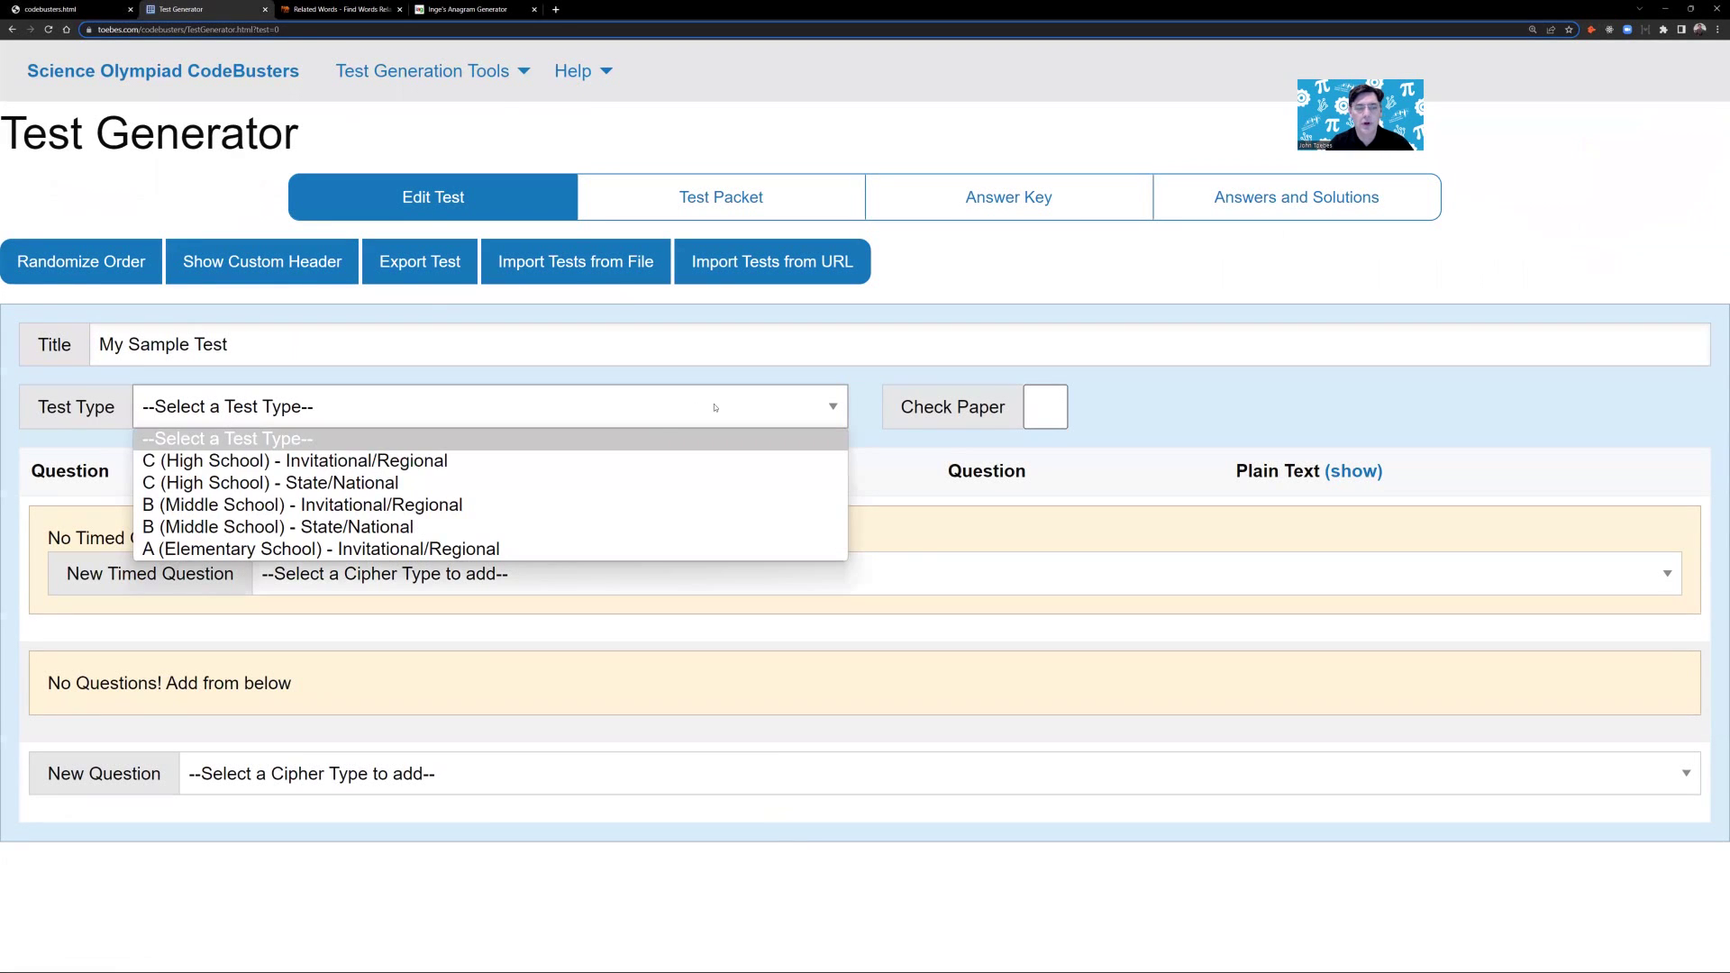
pyautogui.click(363, 461)
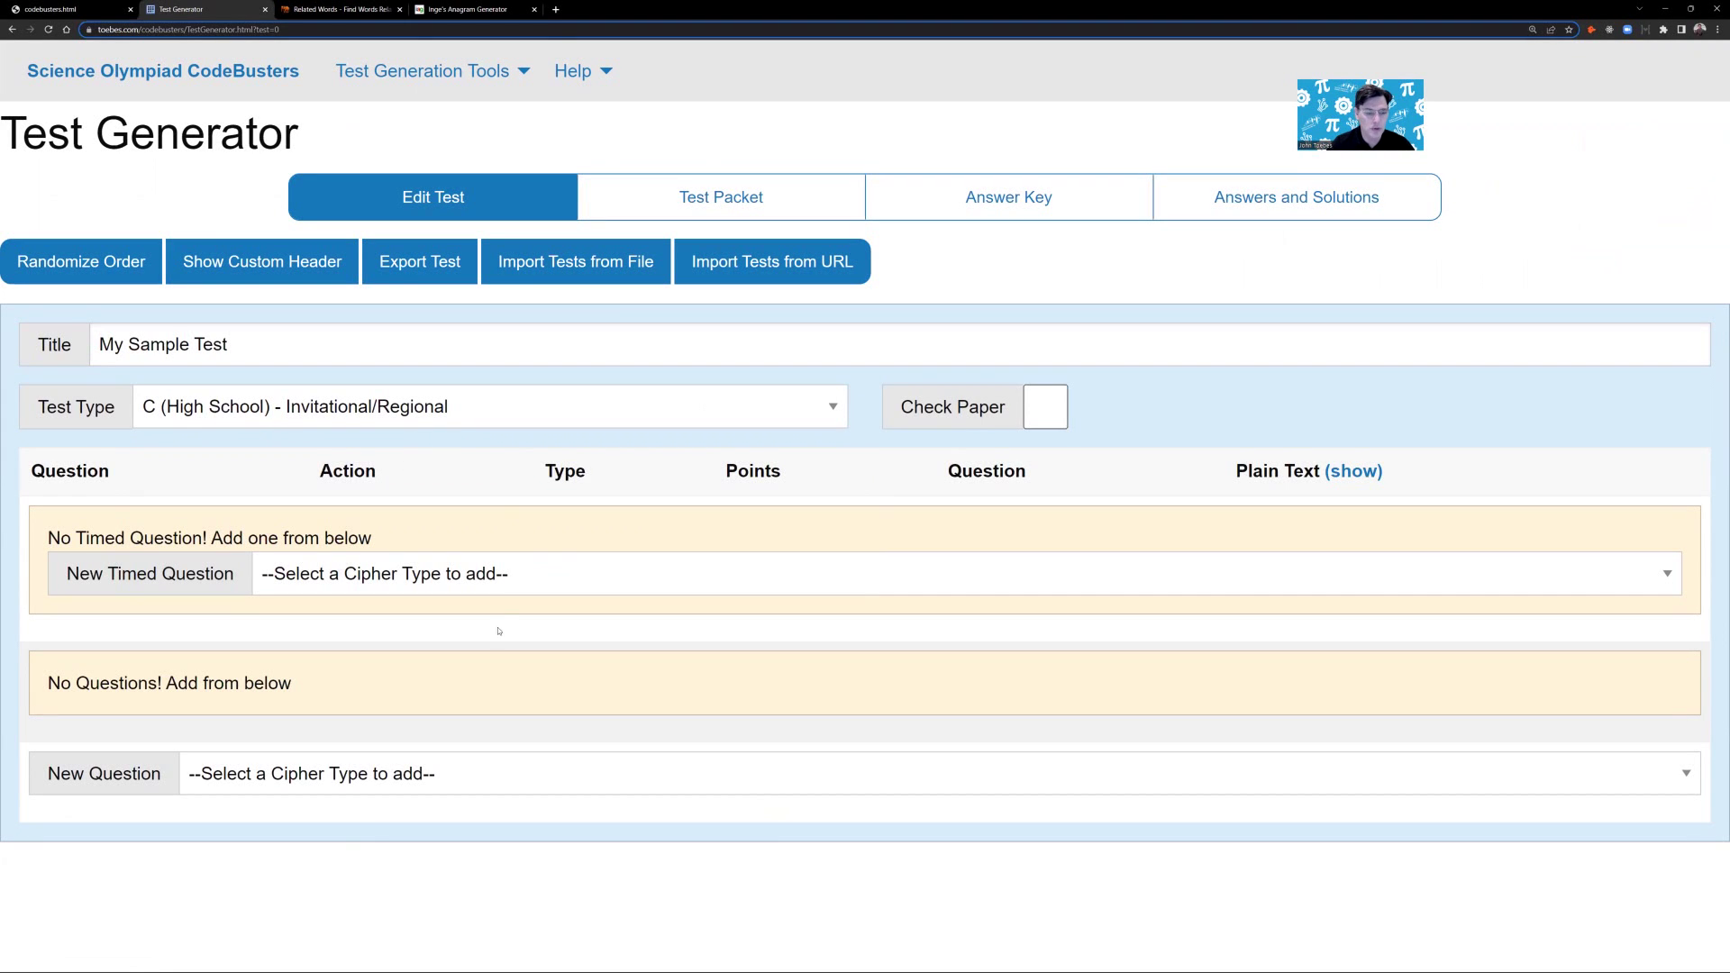
# Add a Cryptarithm question to the test and open it for editing
pyautogui.click(333, 773)
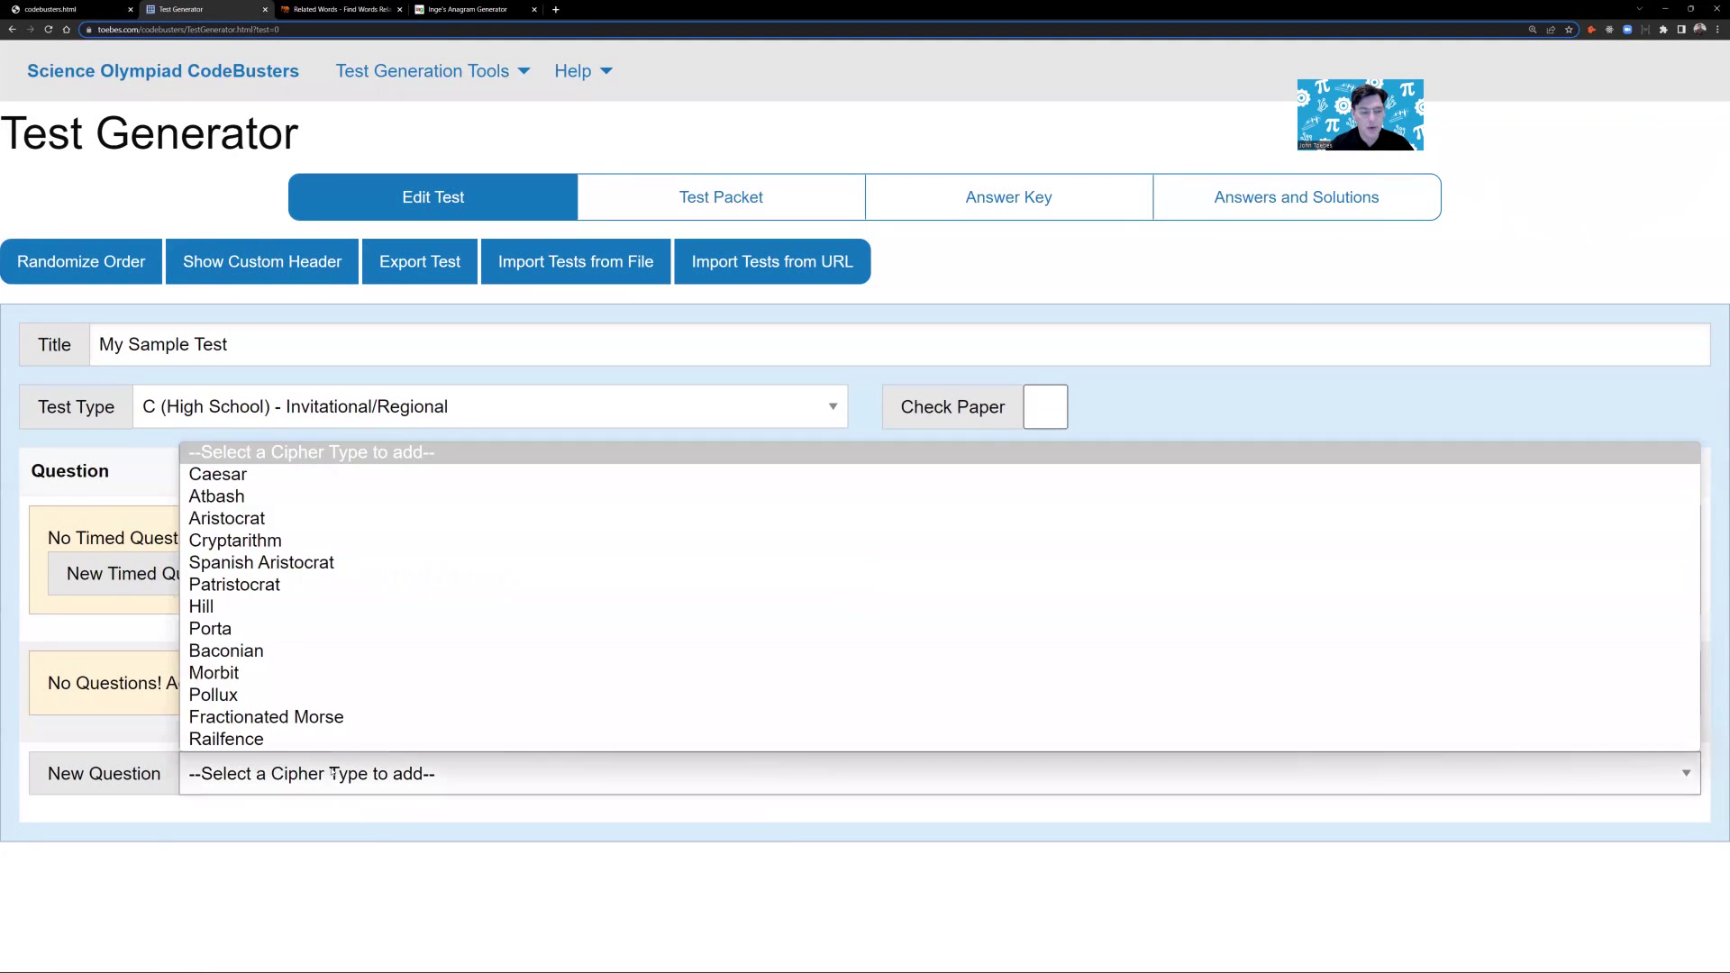
pyautogui.click(284, 541)
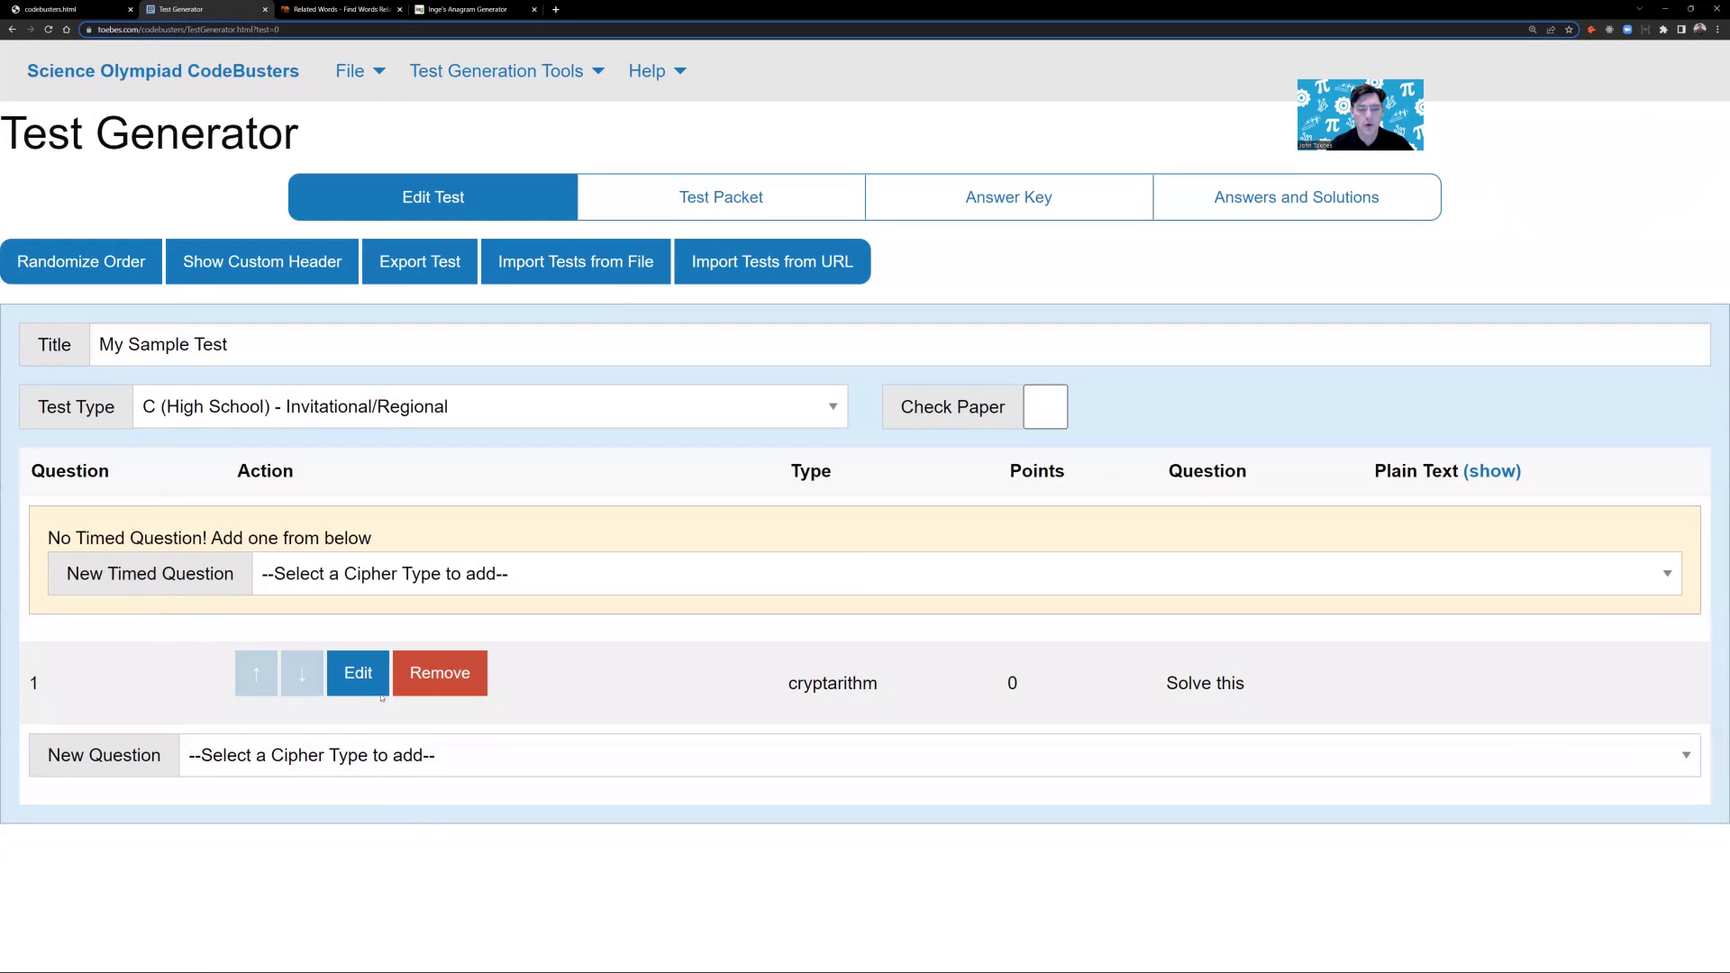
pyautogui.click(379, 692)
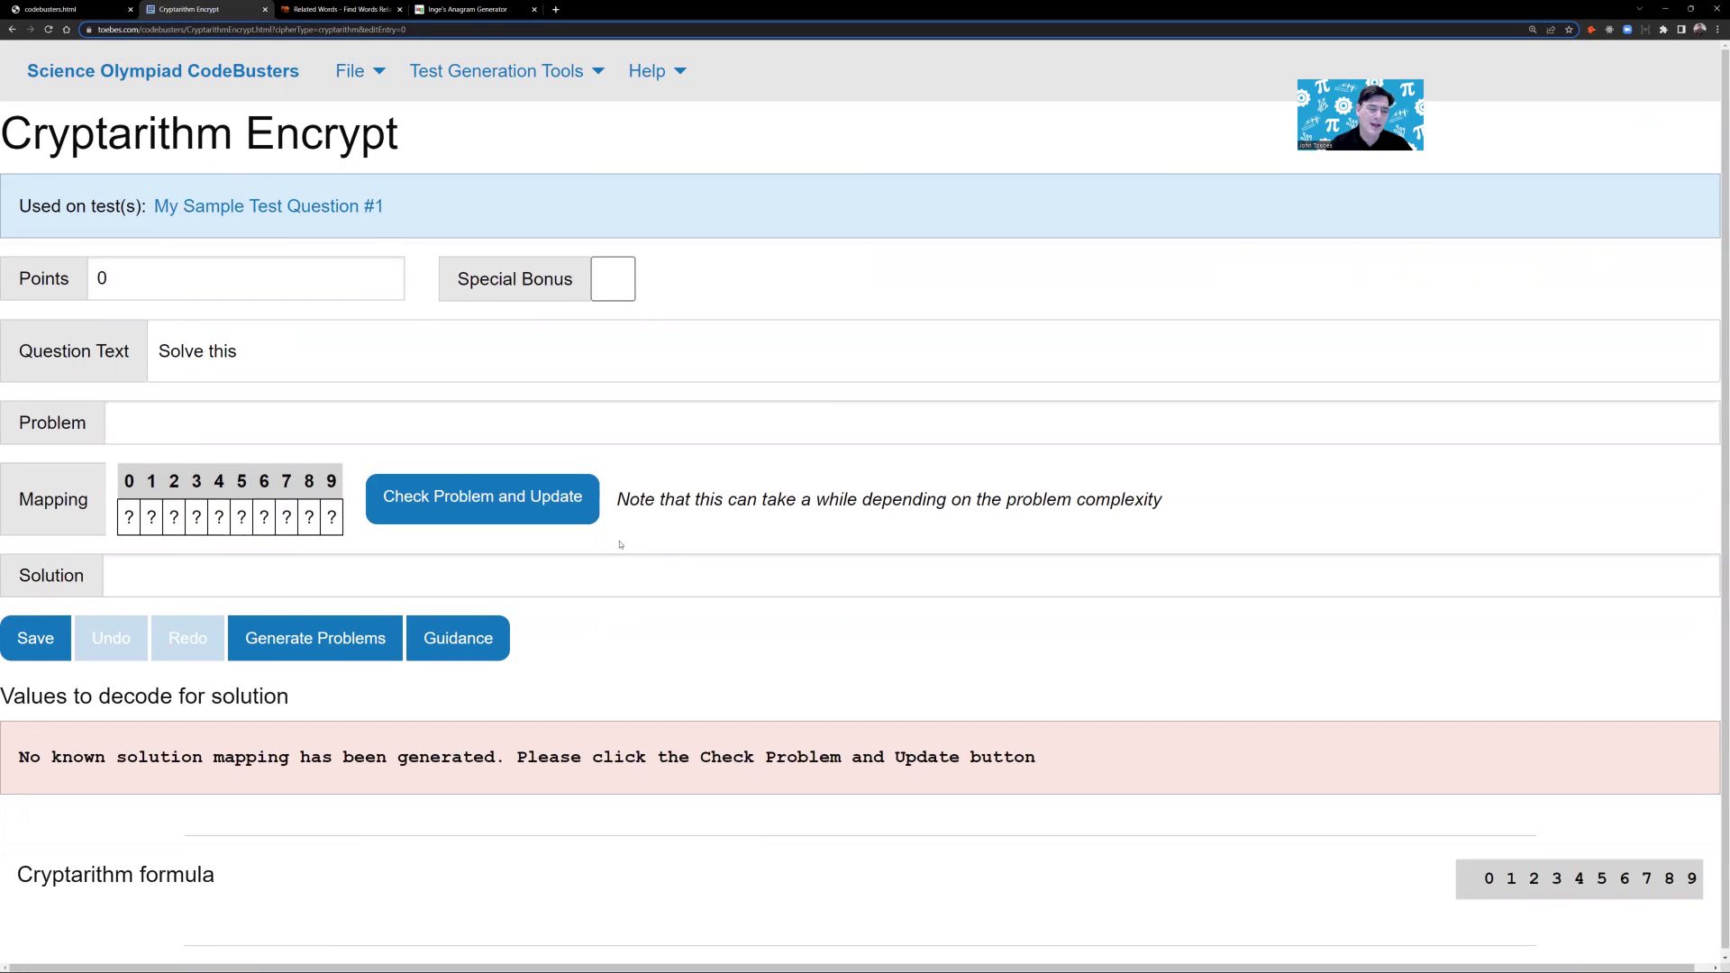
# Enter "send+more=money" as the cryptarithm problem and open the problem generator
pyautogui.click(237, 431)
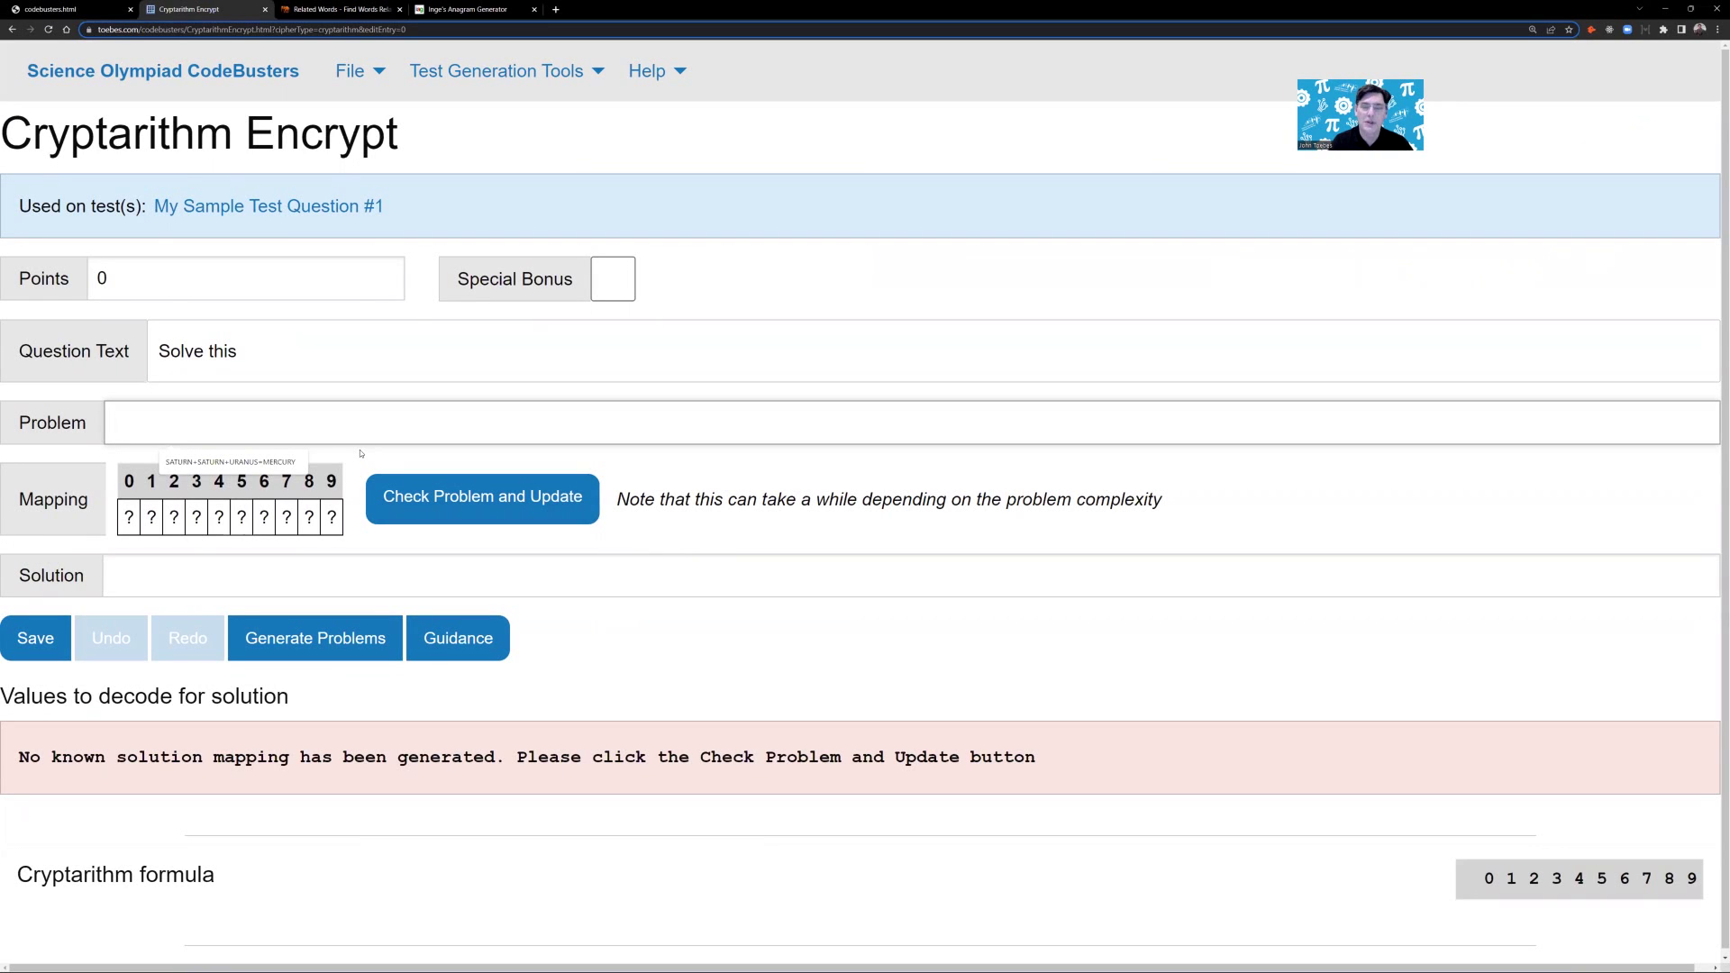
pyautogui.write('send_m')
pyautogui.press('BackSpace')
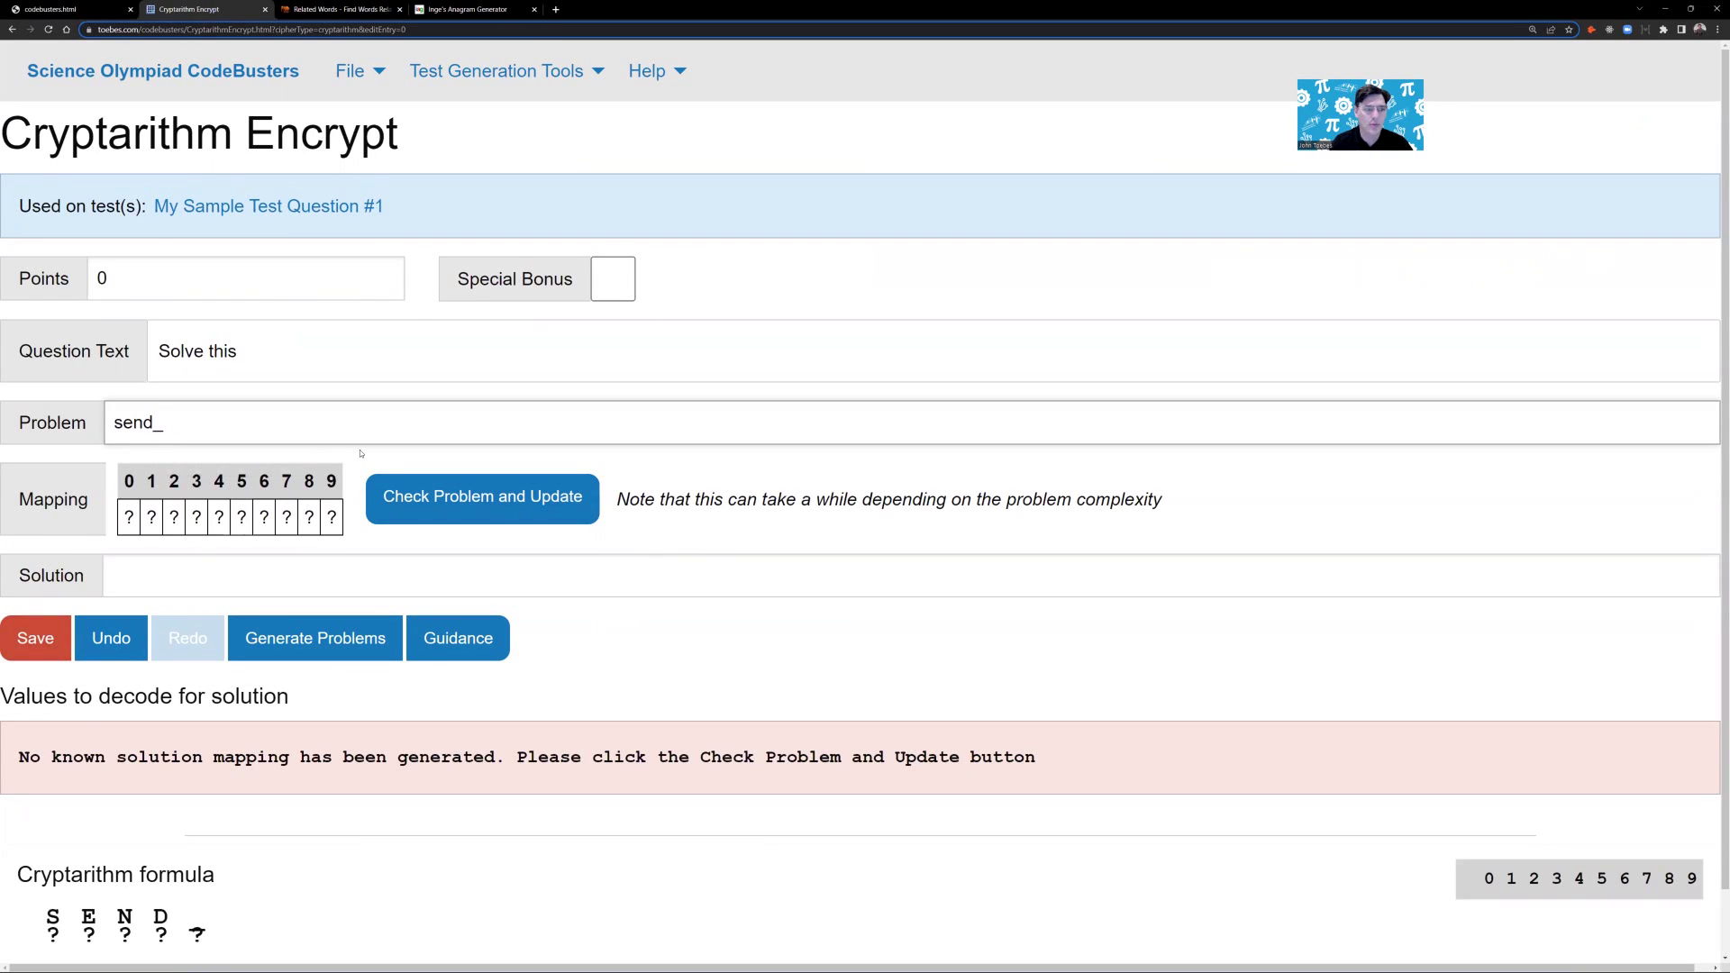
pyautogui.press('BackSpace')
pyautogui.write('_')
pyautogui.press('BackSpace')
pyautogui.write('+more=money')
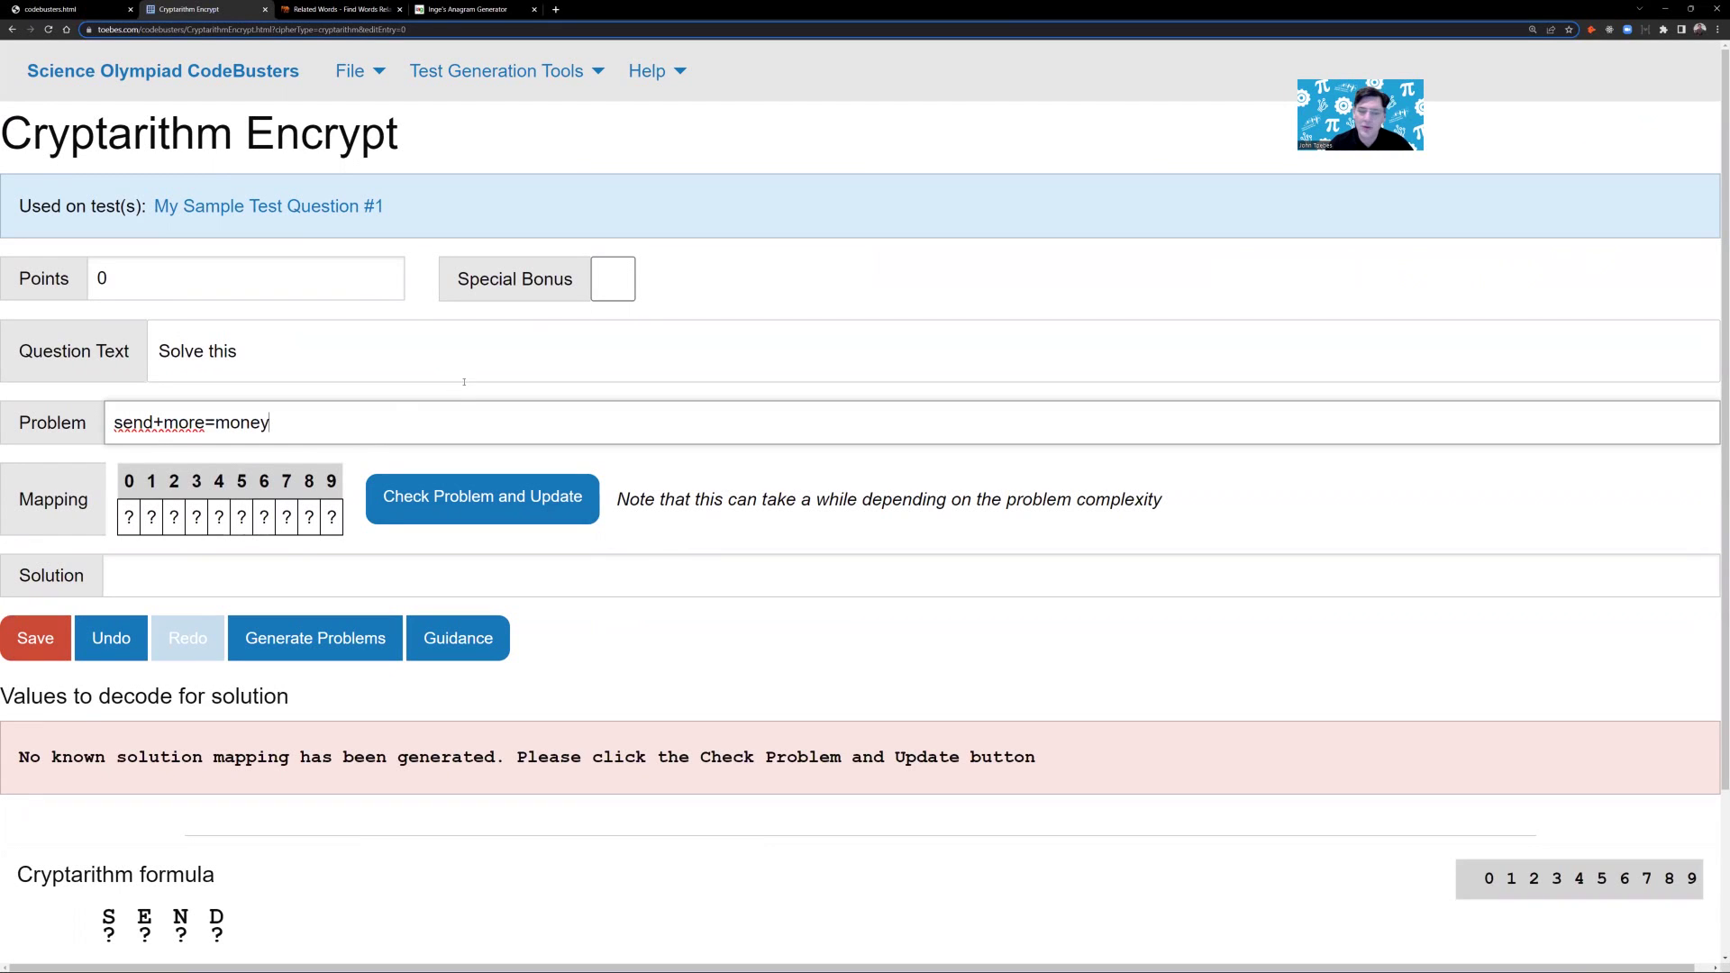
pyautogui.click(315, 642)
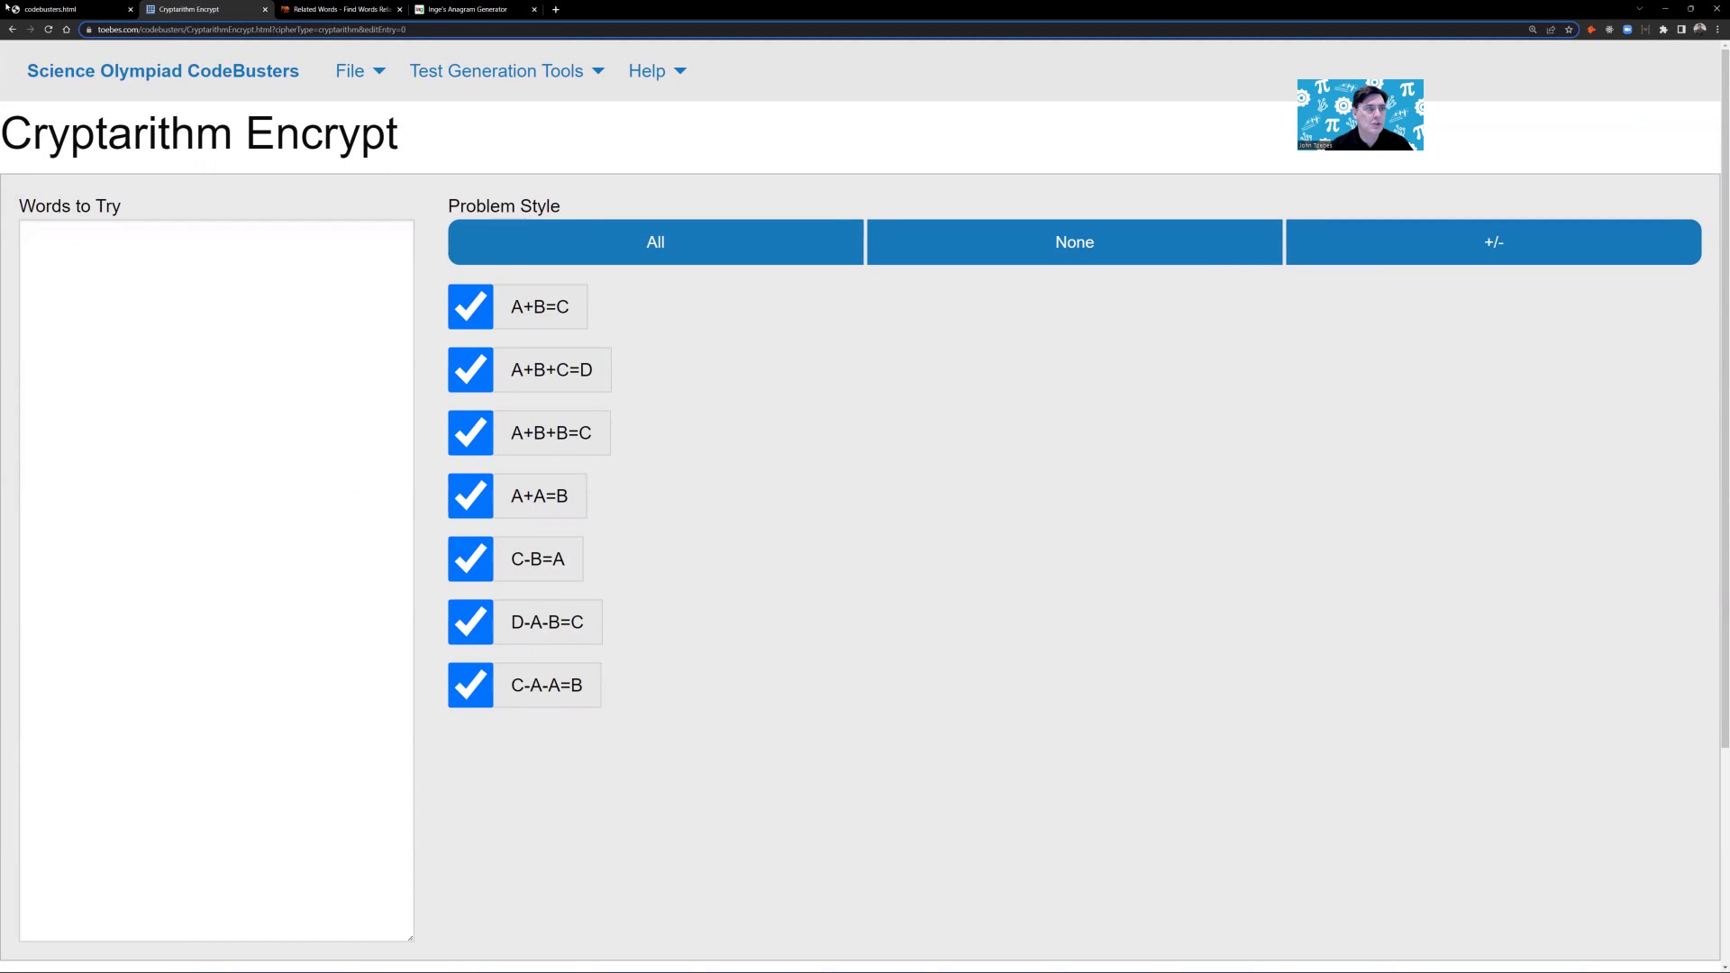
# Search relatedwords.org for words related to "animal" and select the results from "mammal" through "fleshly"
pyautogui.click(36, 9)
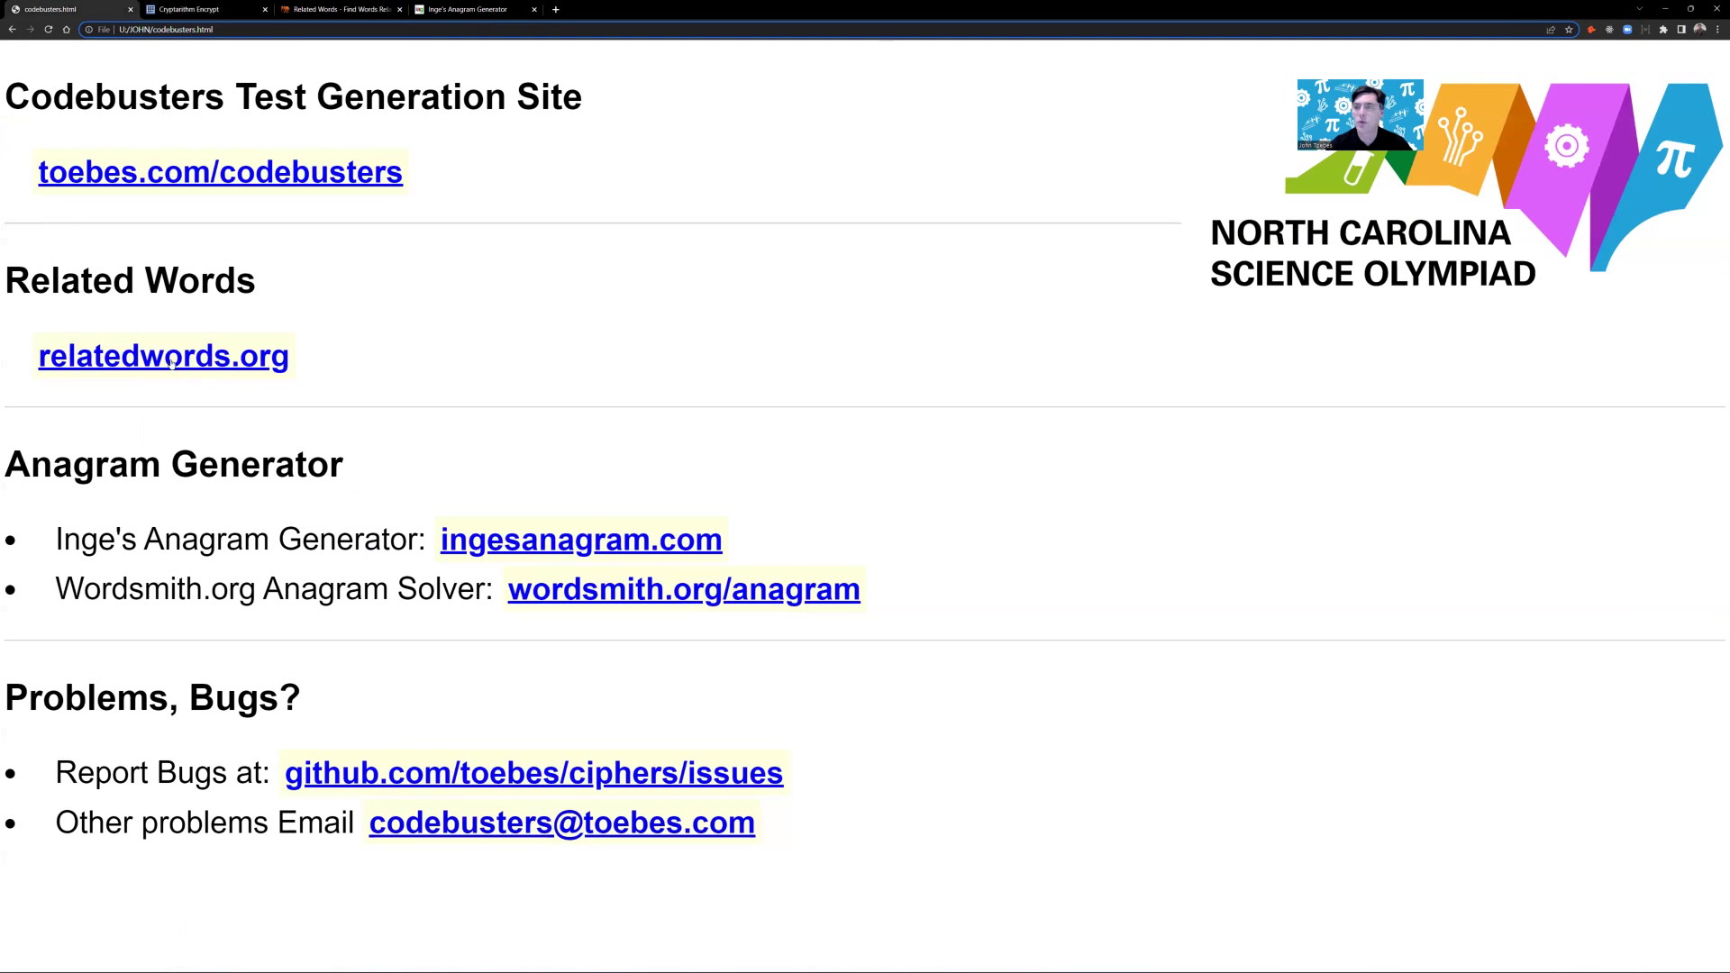
pyautogui.click(207, 363)
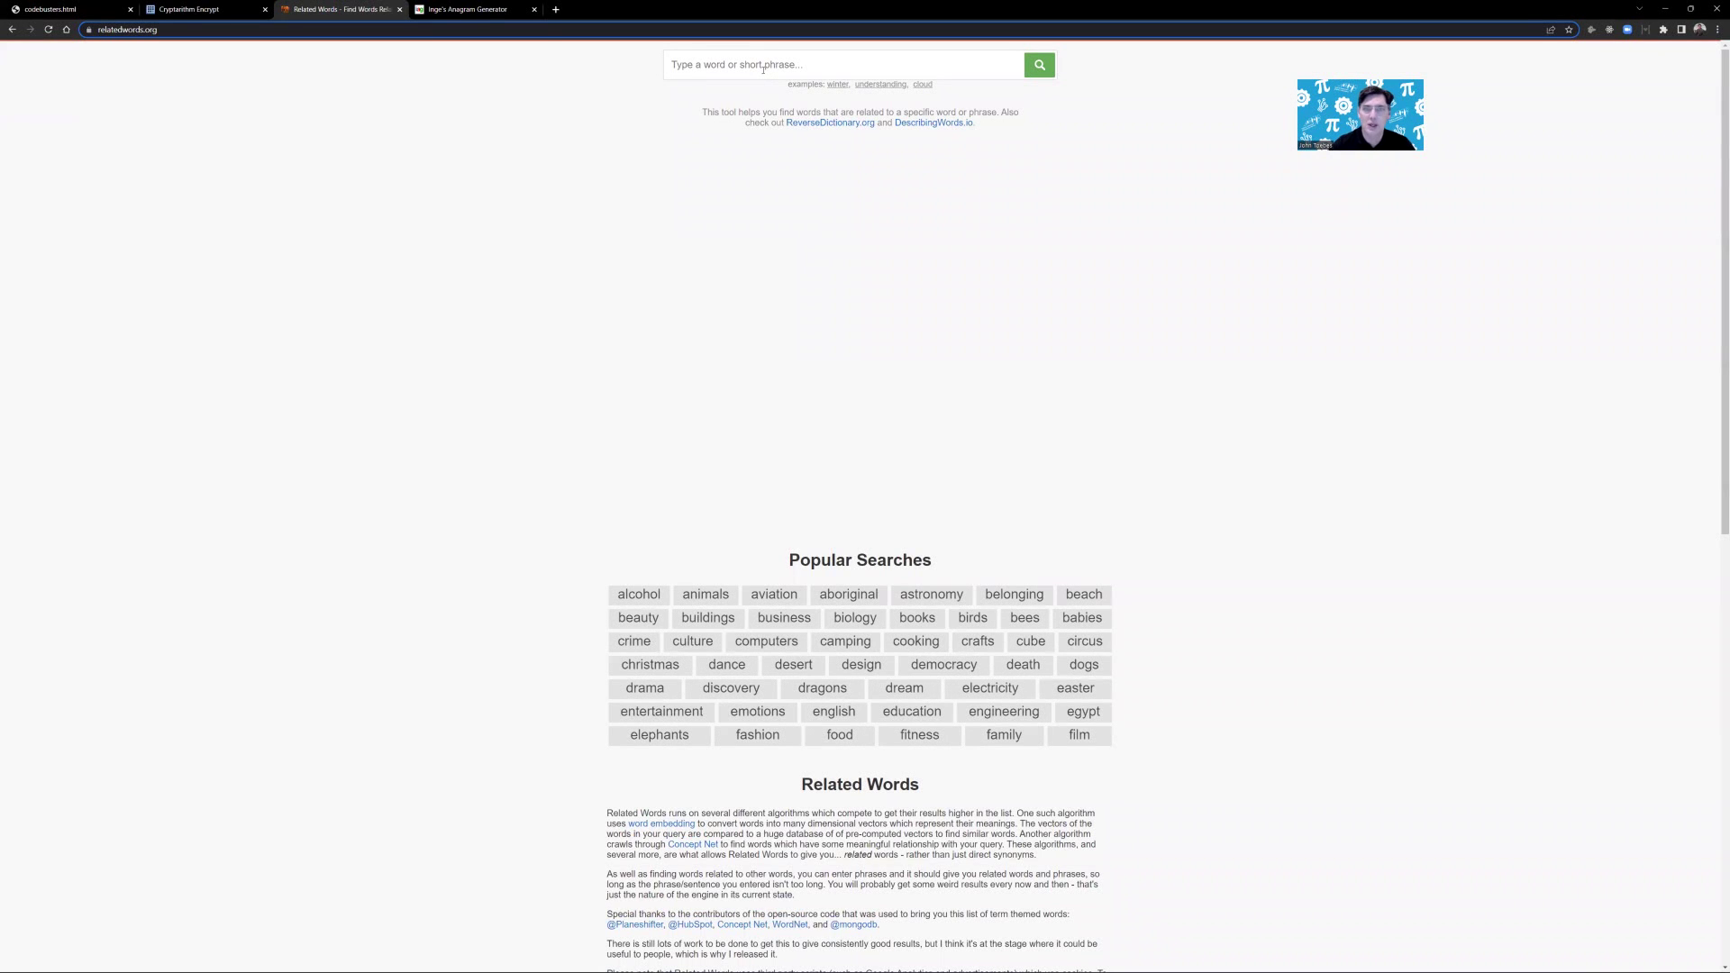
pyautogui.write('animal')
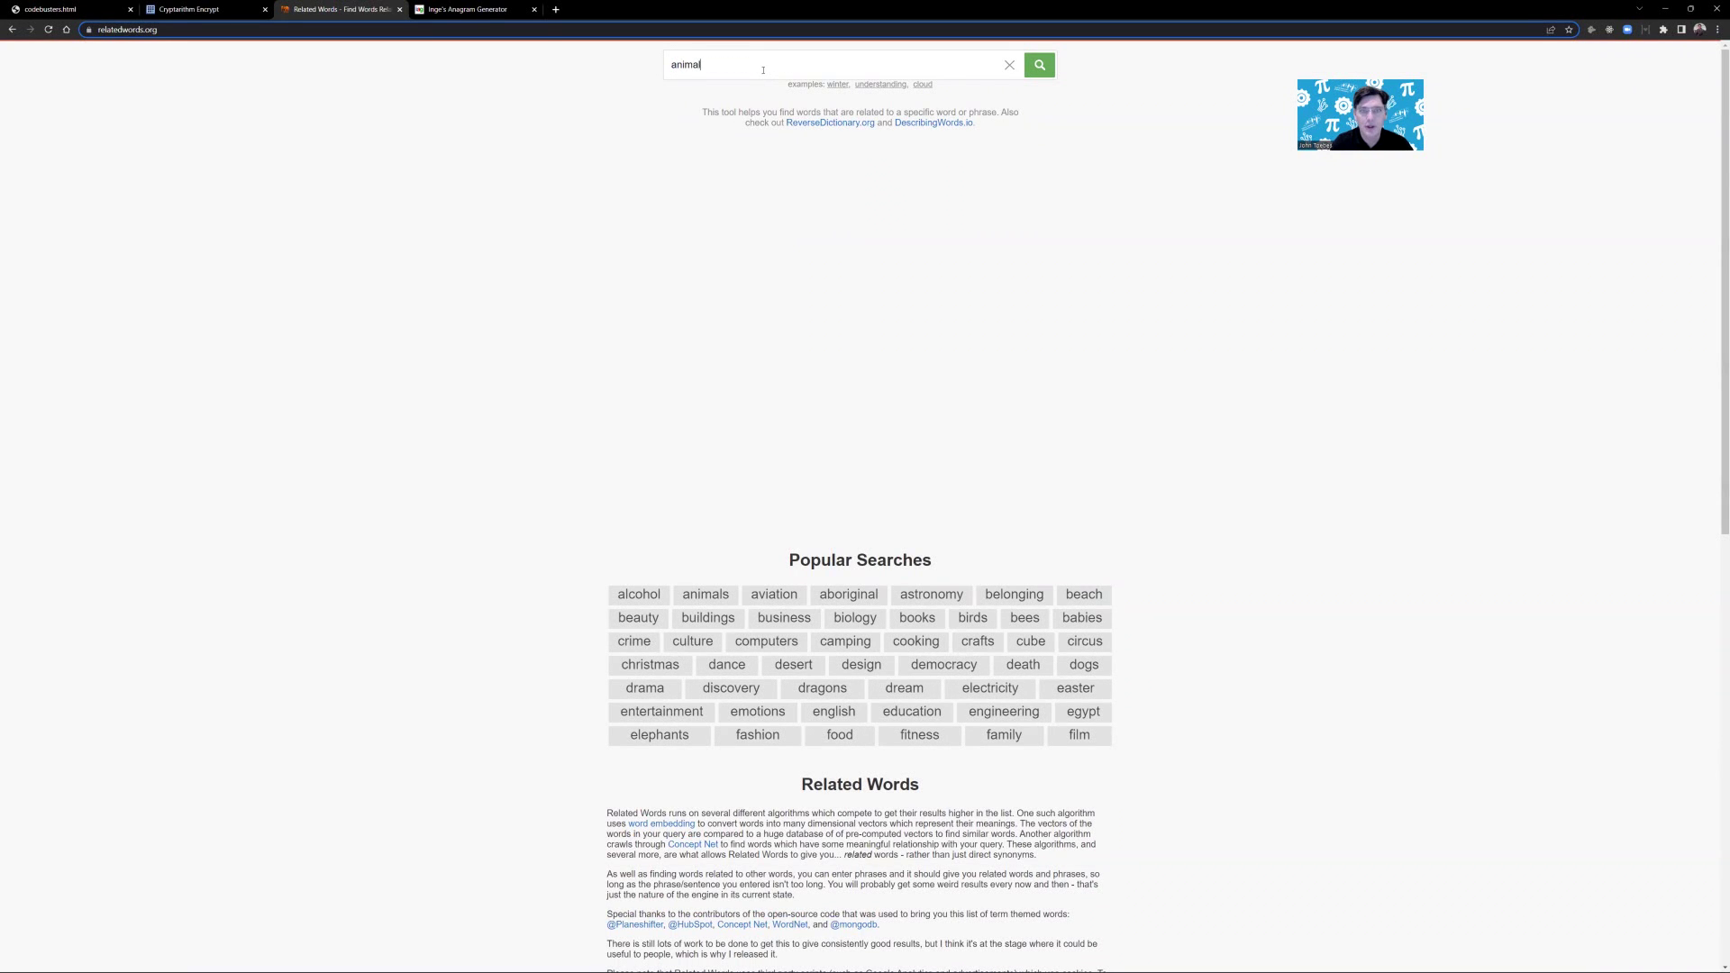
pyautogui.press('Return')
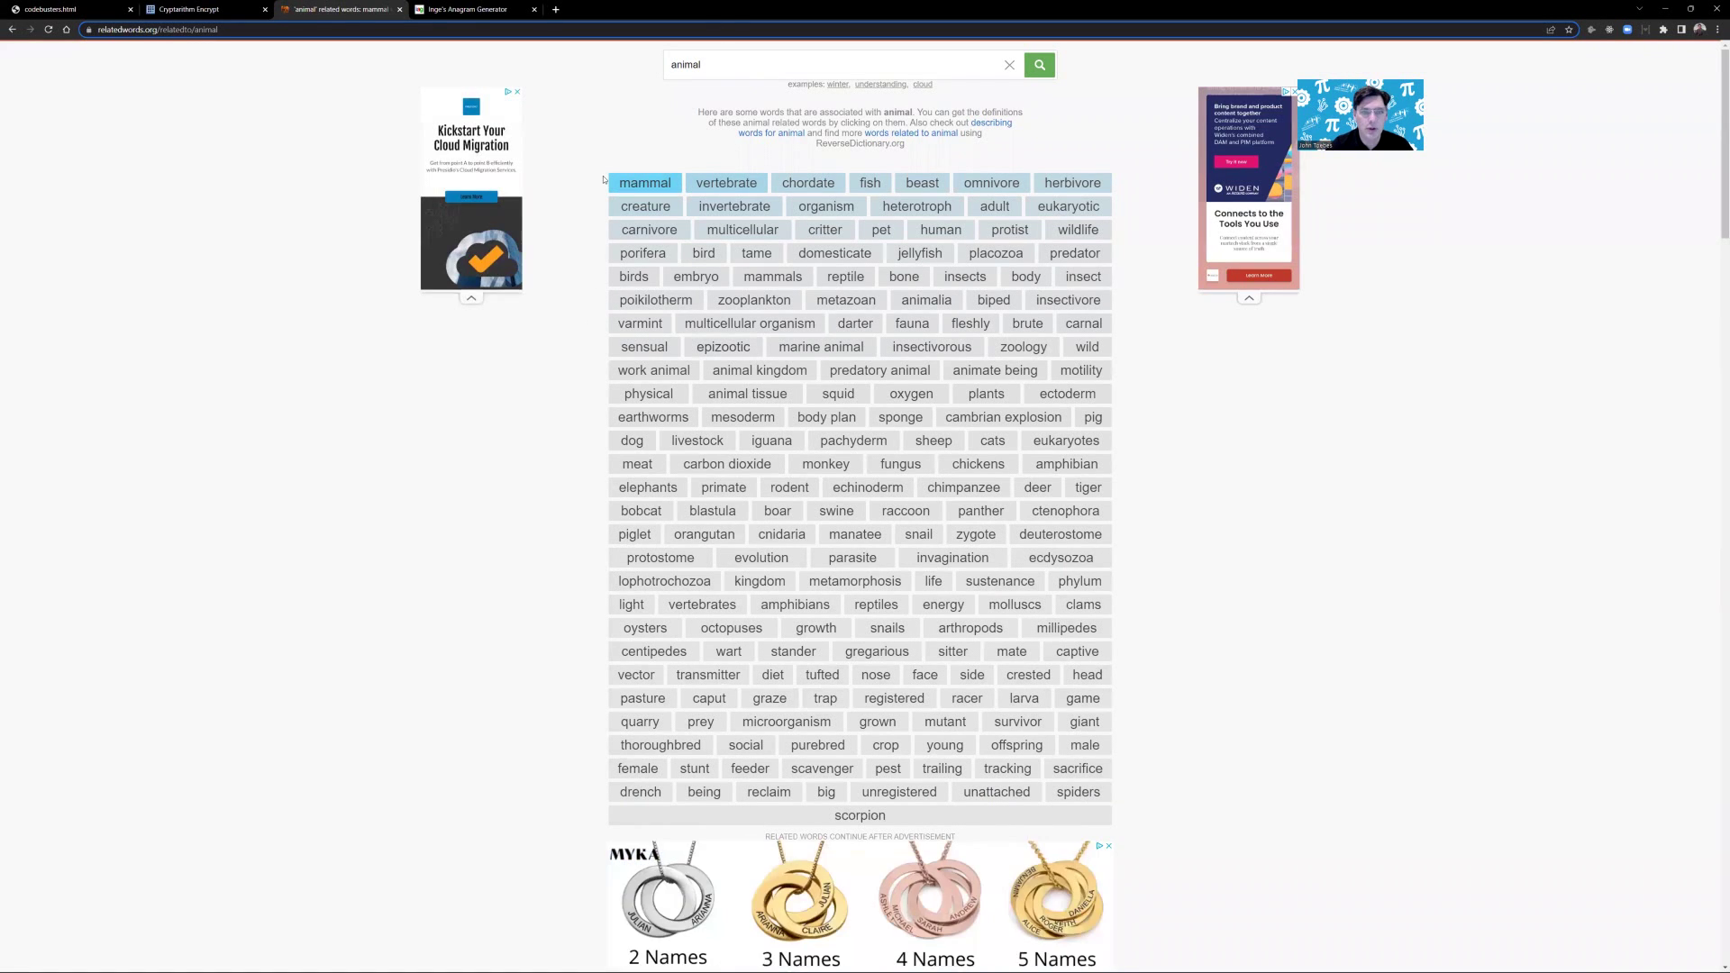
pyautogui.moveTo(603, 179); pyautogui.dragTo(992, 330)
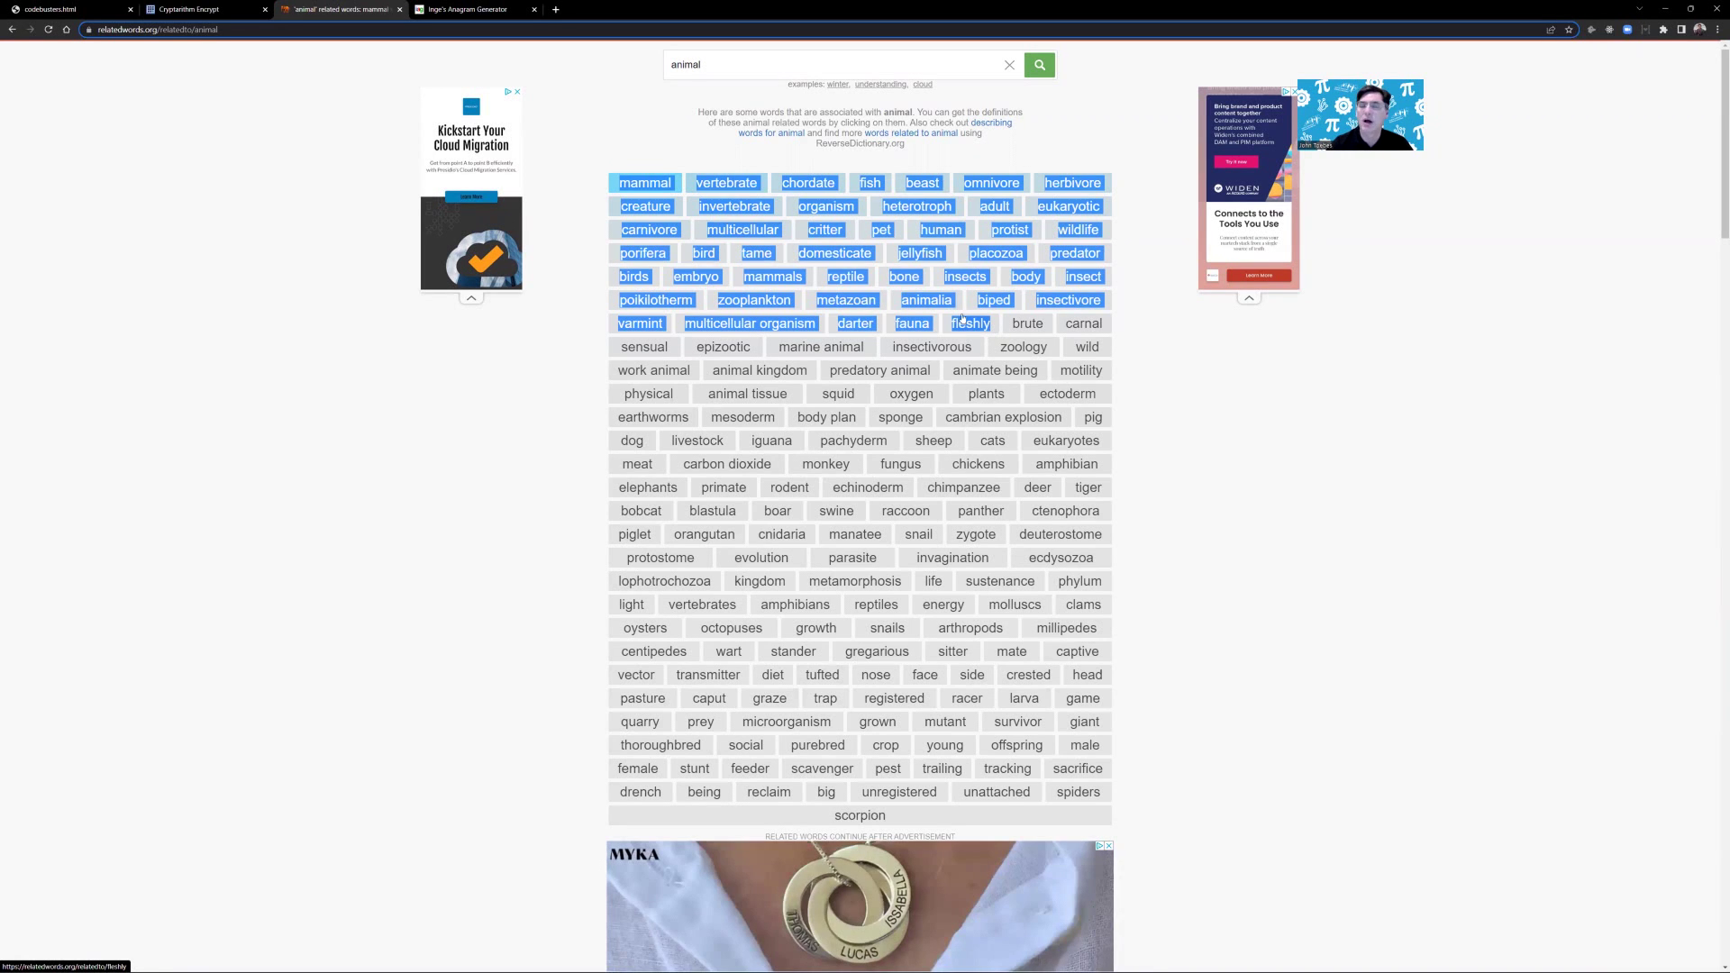
# Try to paste the selected animal words into the generator's Words to Try list
pyautogui.click(190, 9)
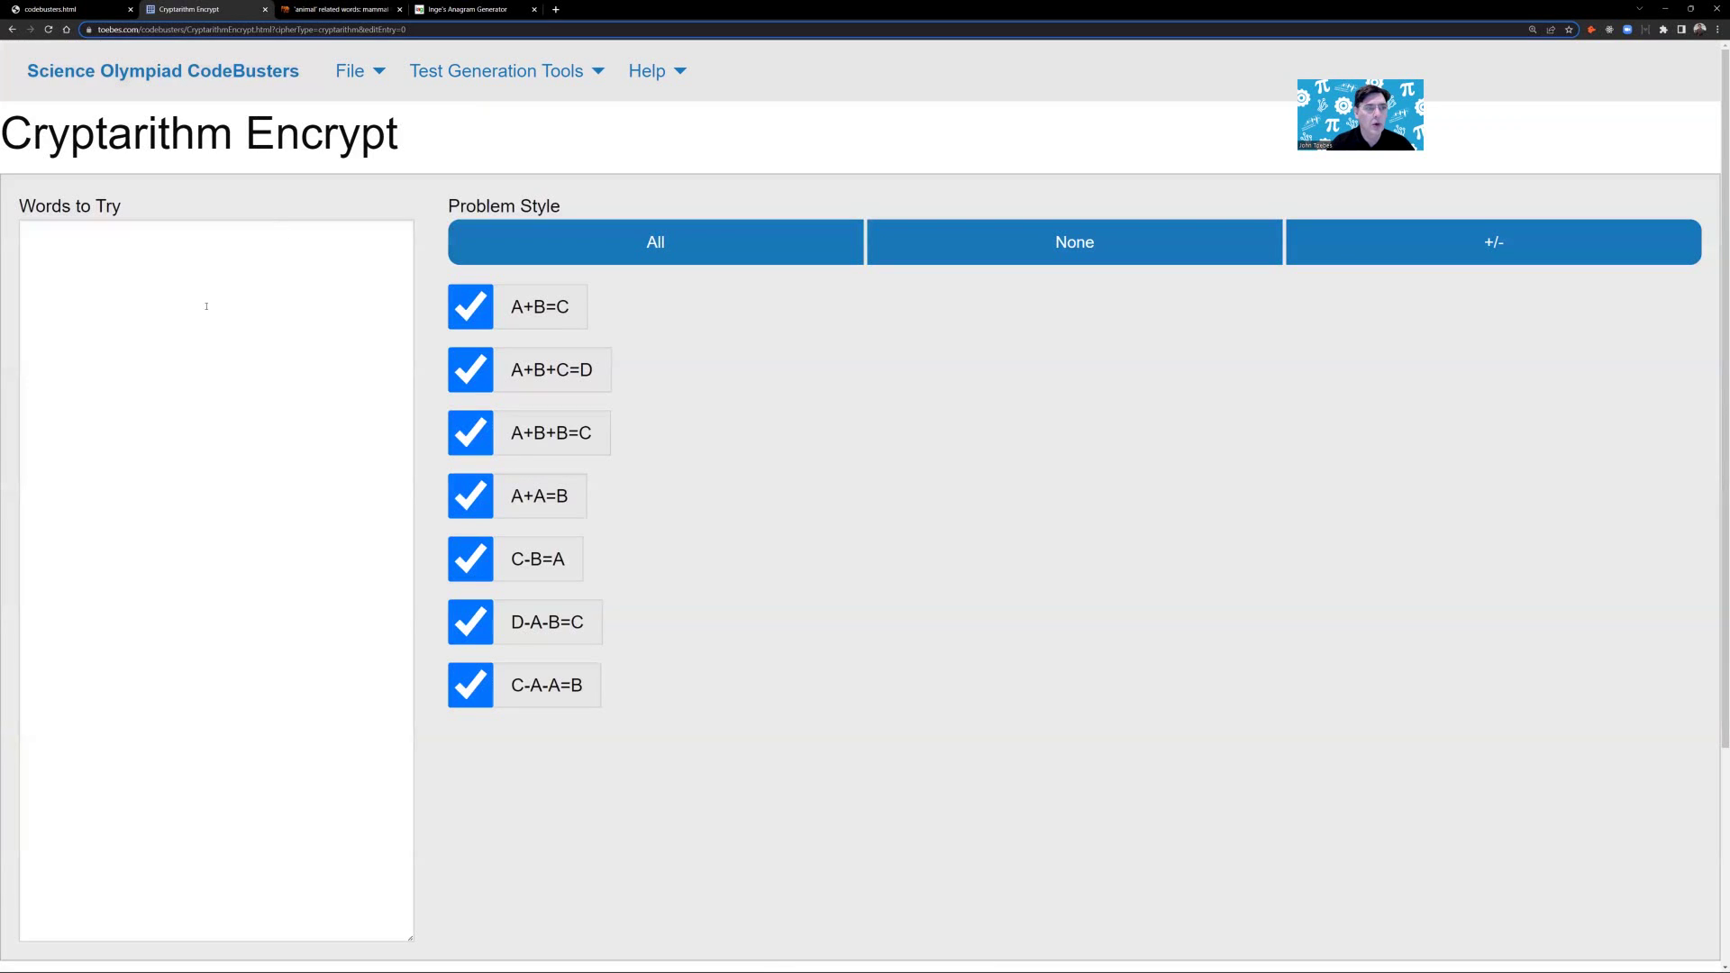
pyautogui.click(213, 301)
pyautogui.write('LI CLASS URL')
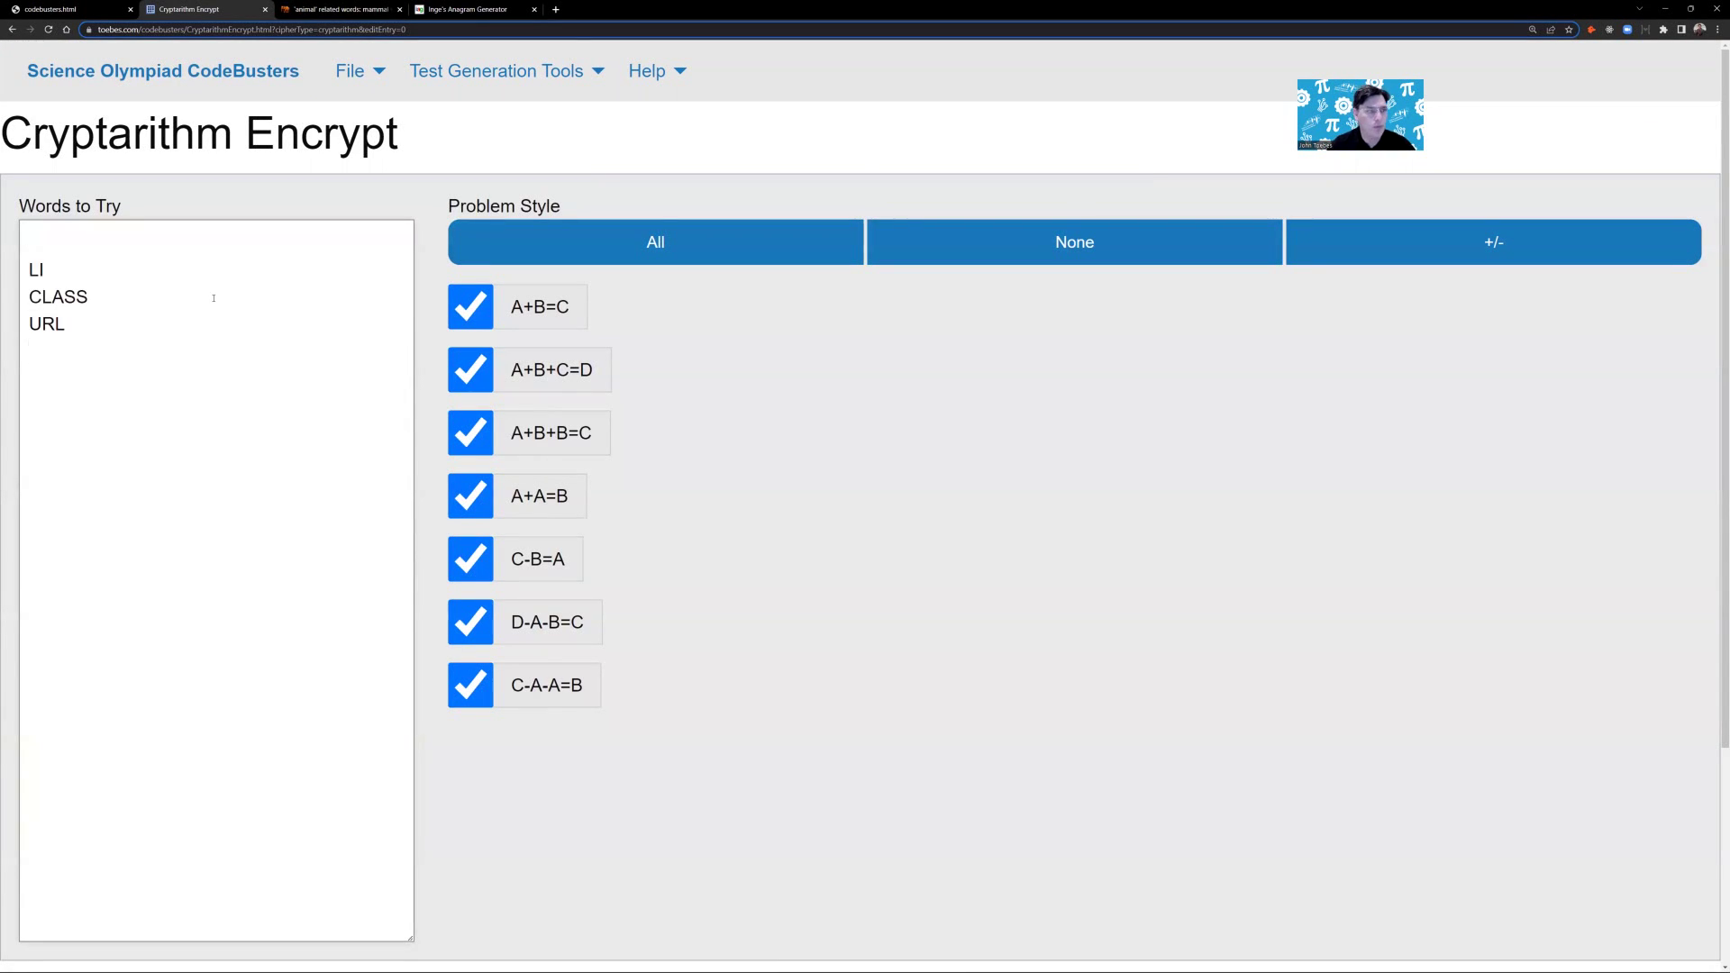
# Copy the selected animal words from relatedwords.org and paste them over the entire contents of the Words to Try list
pyautogui.click(338, 9)
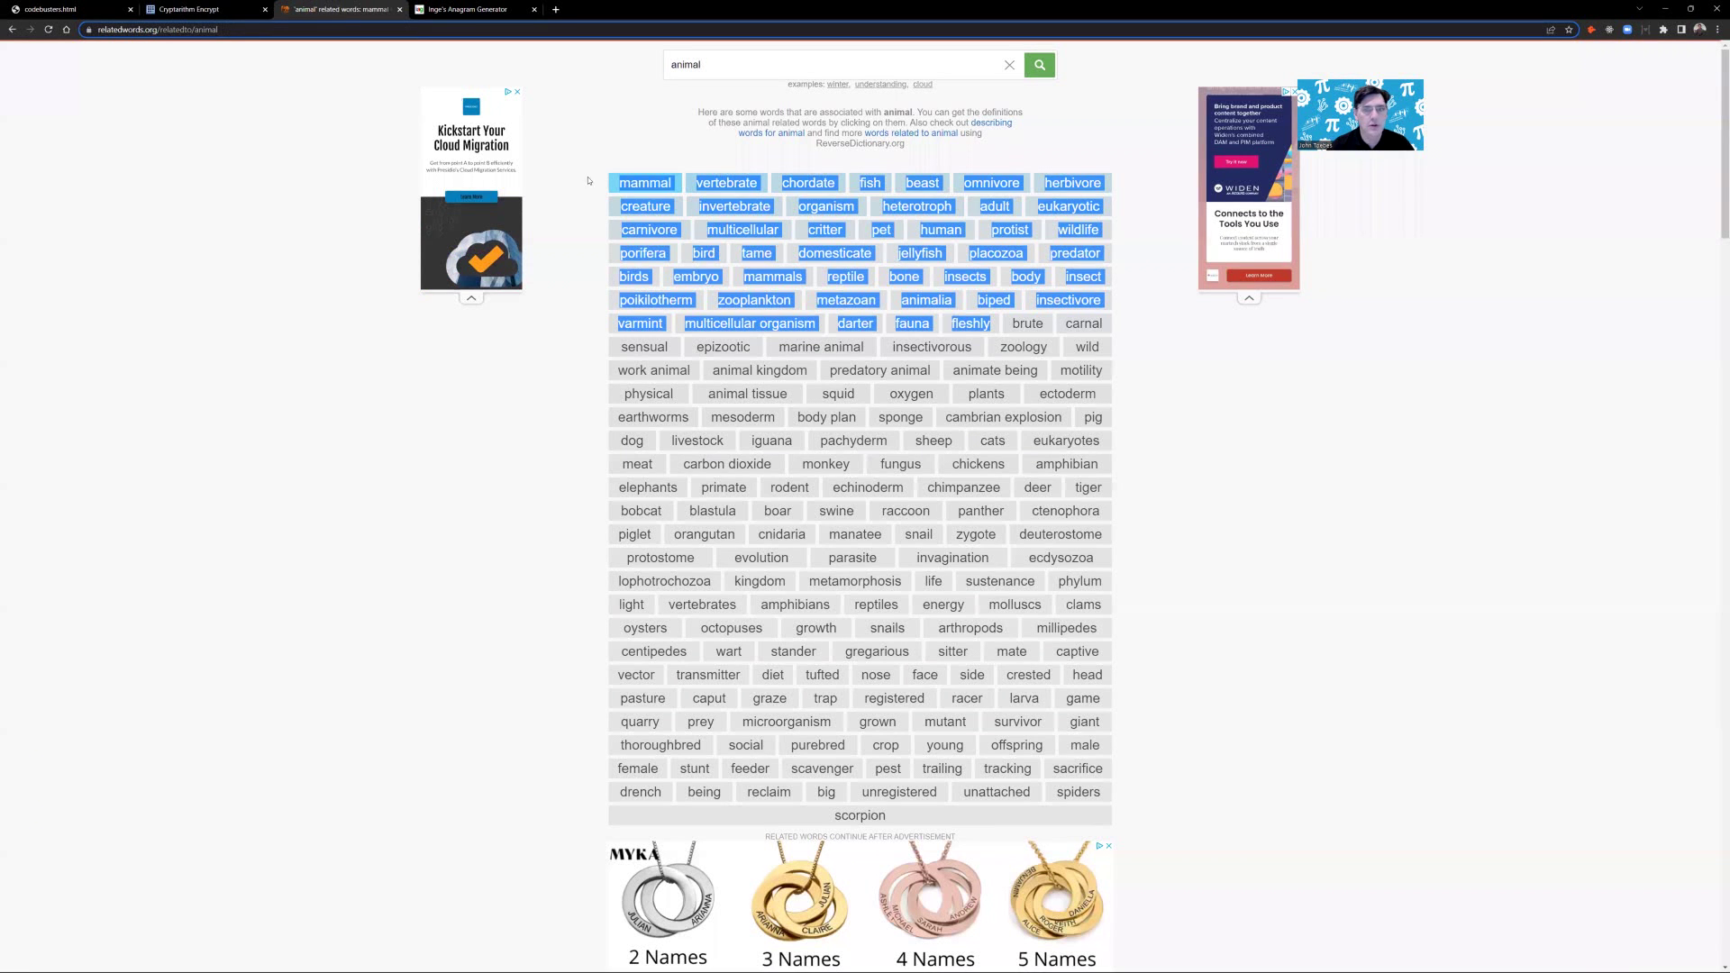
pyautogui.rightClick(767, 276)
pyautogui.click(807, 290)
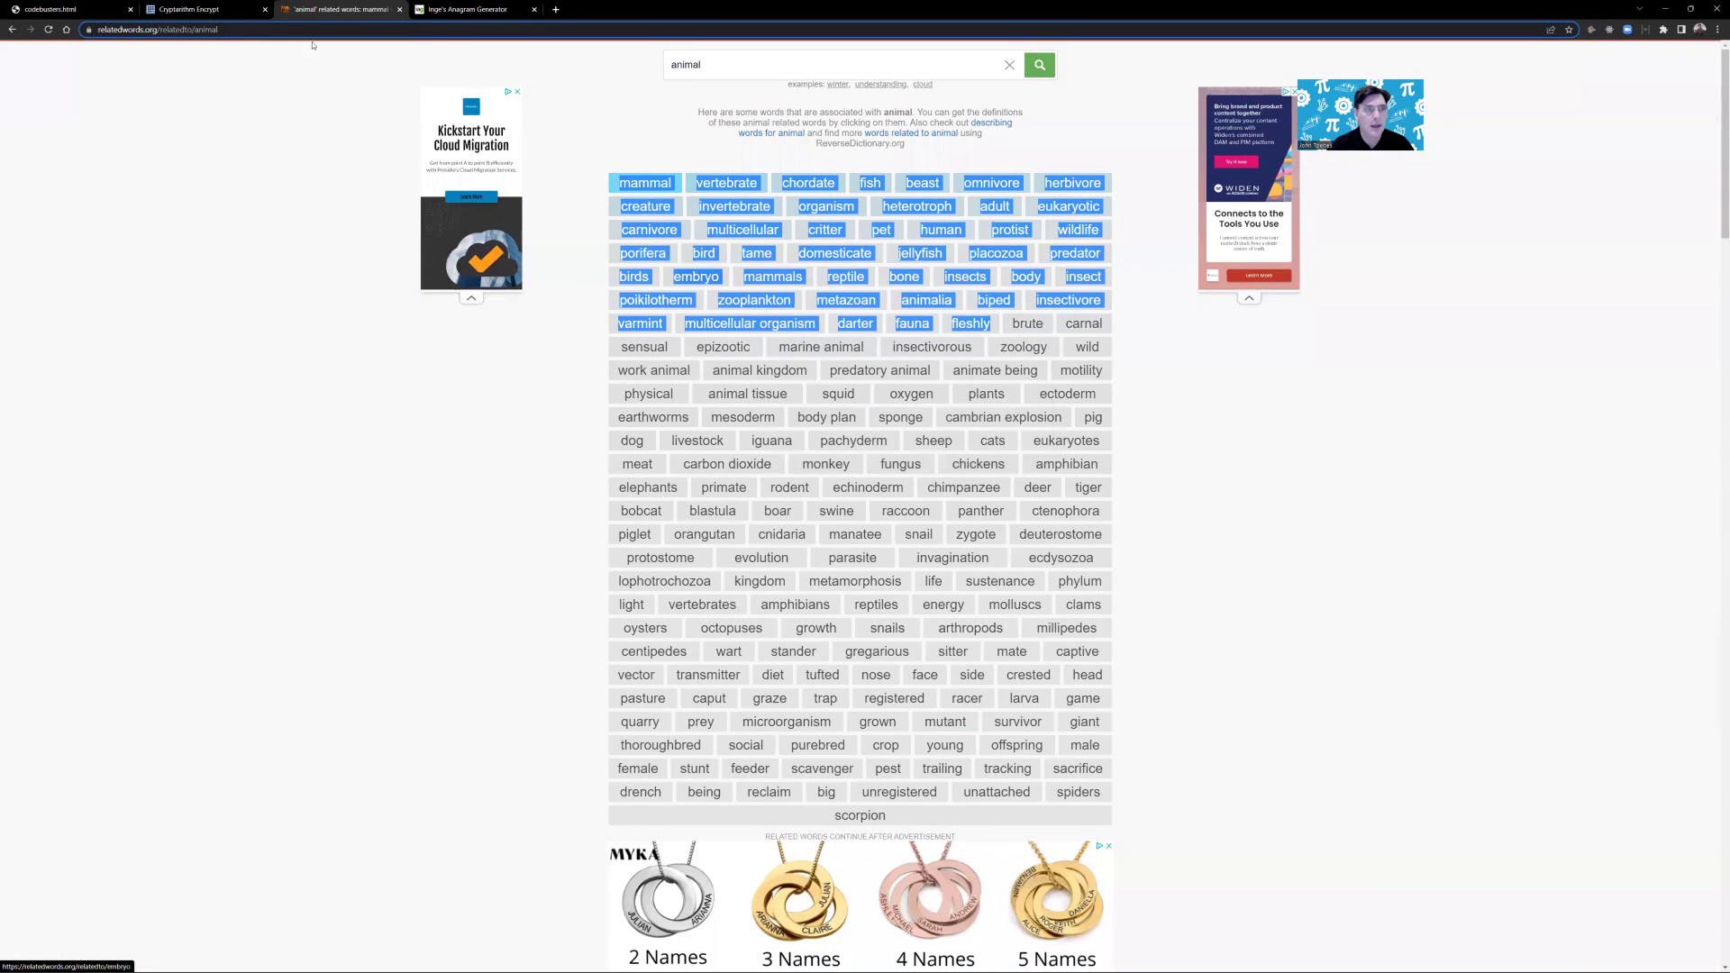
pyautogui.click(194, 9)
pyautogui.moveTo(159, 361); pyautogui.dragTo(2, 196)
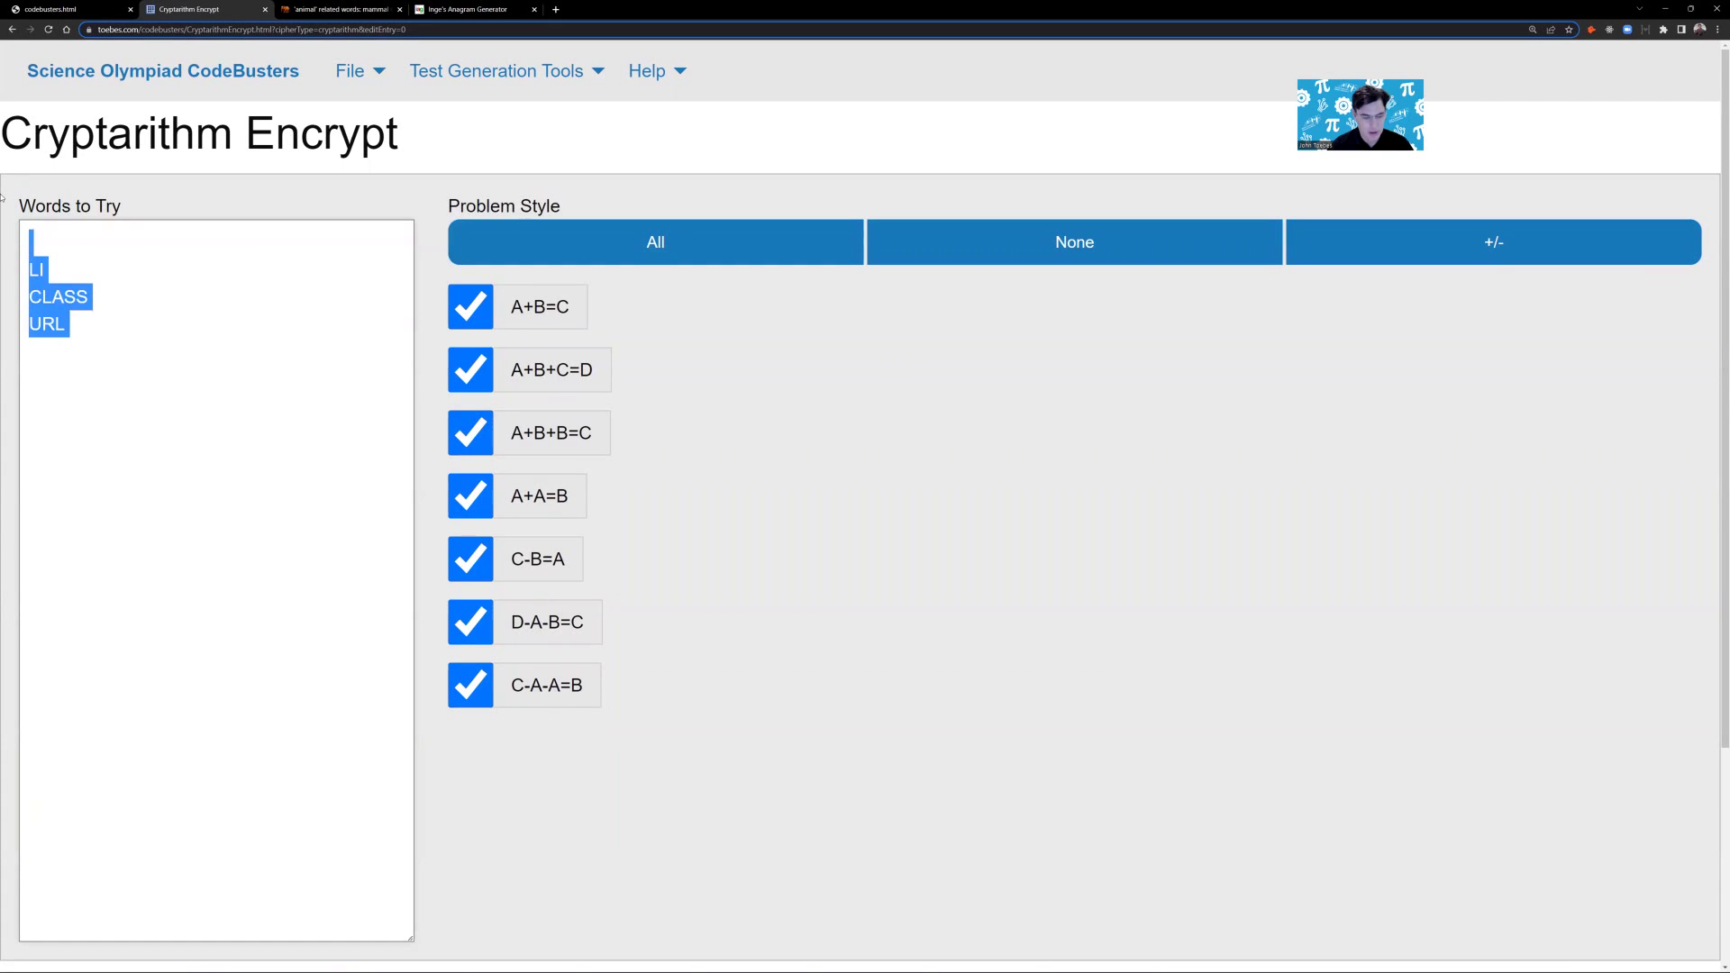
pyautogui.hotkey('ctrl', 'v')
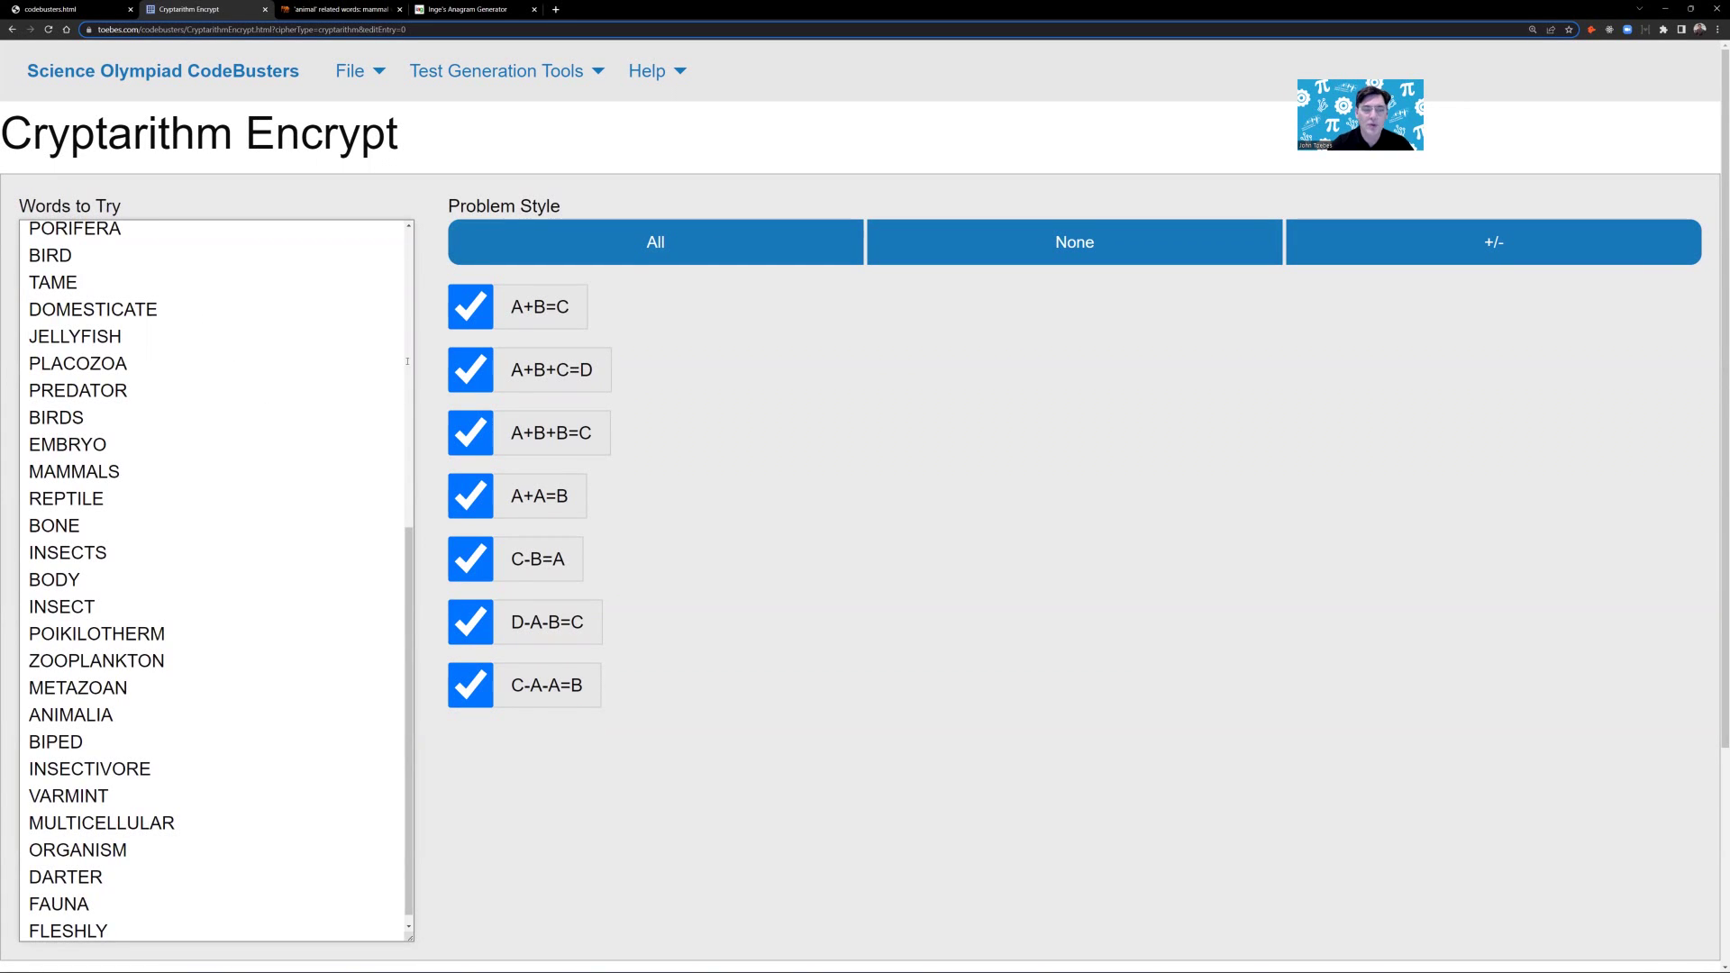
# Limit the problem styles to A+B=C, A+B+C=D, C-B=A and D-A-B=C
pyautogui.click(537, 558)
pyautogui.click(537, 622)
pyautogui.click(541, 685)
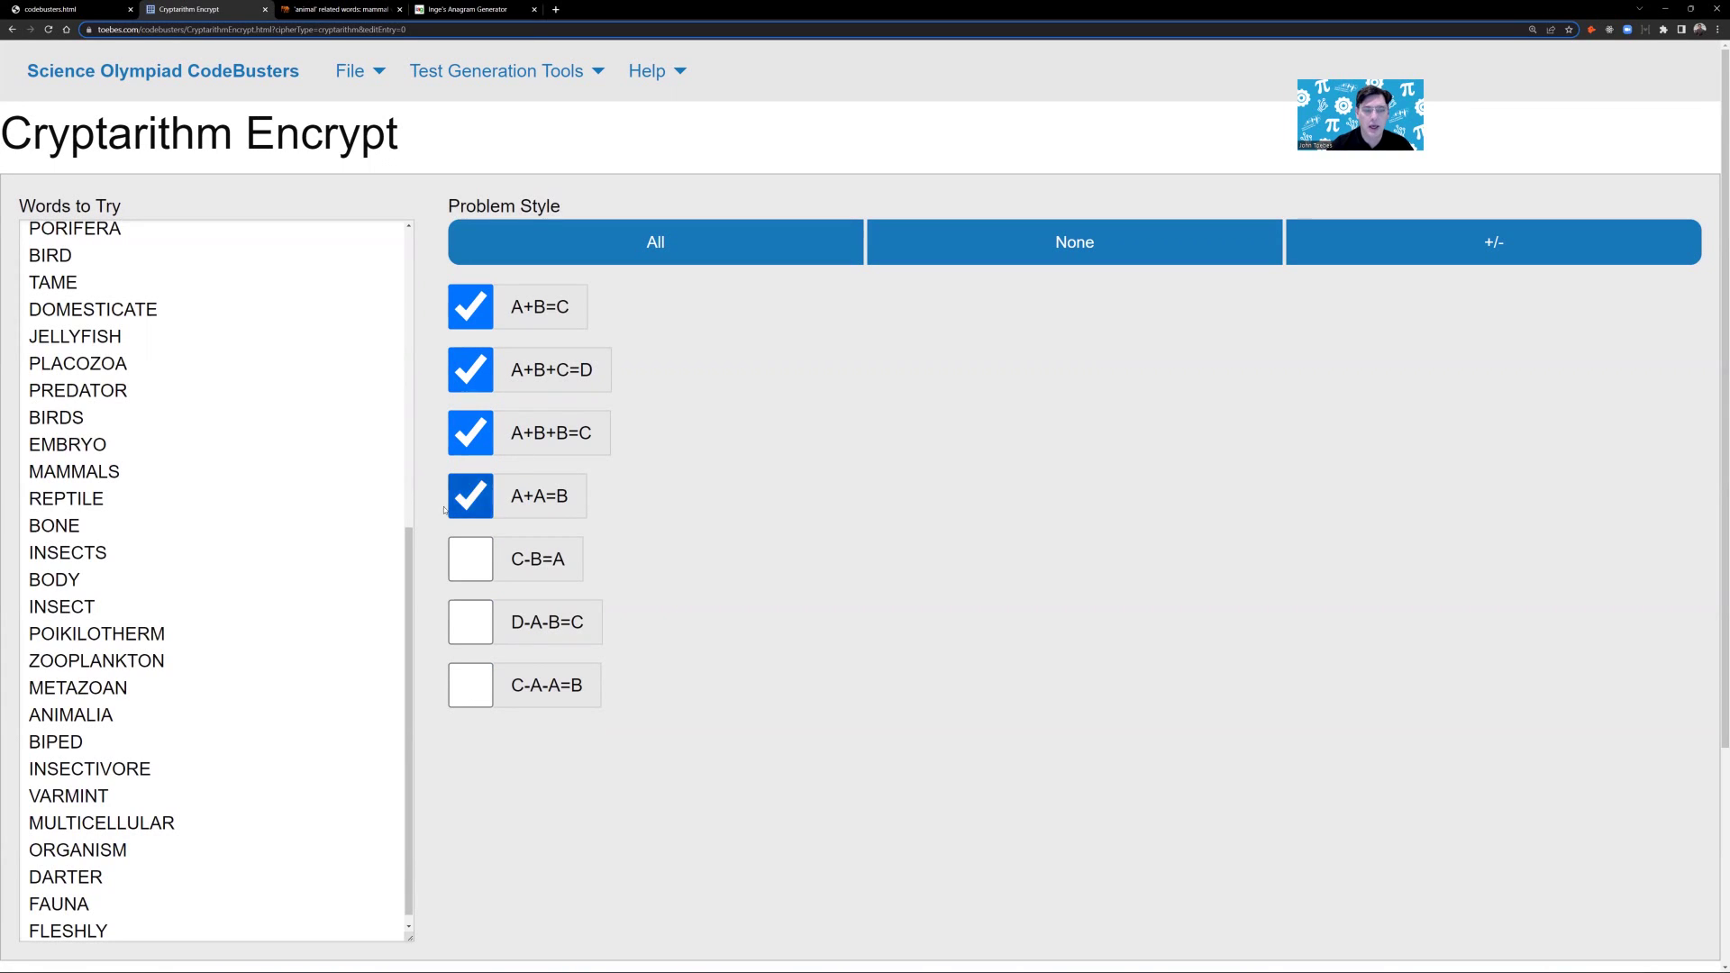
pyautogui.click(471, 496)
pyautogui.click(478, 437)
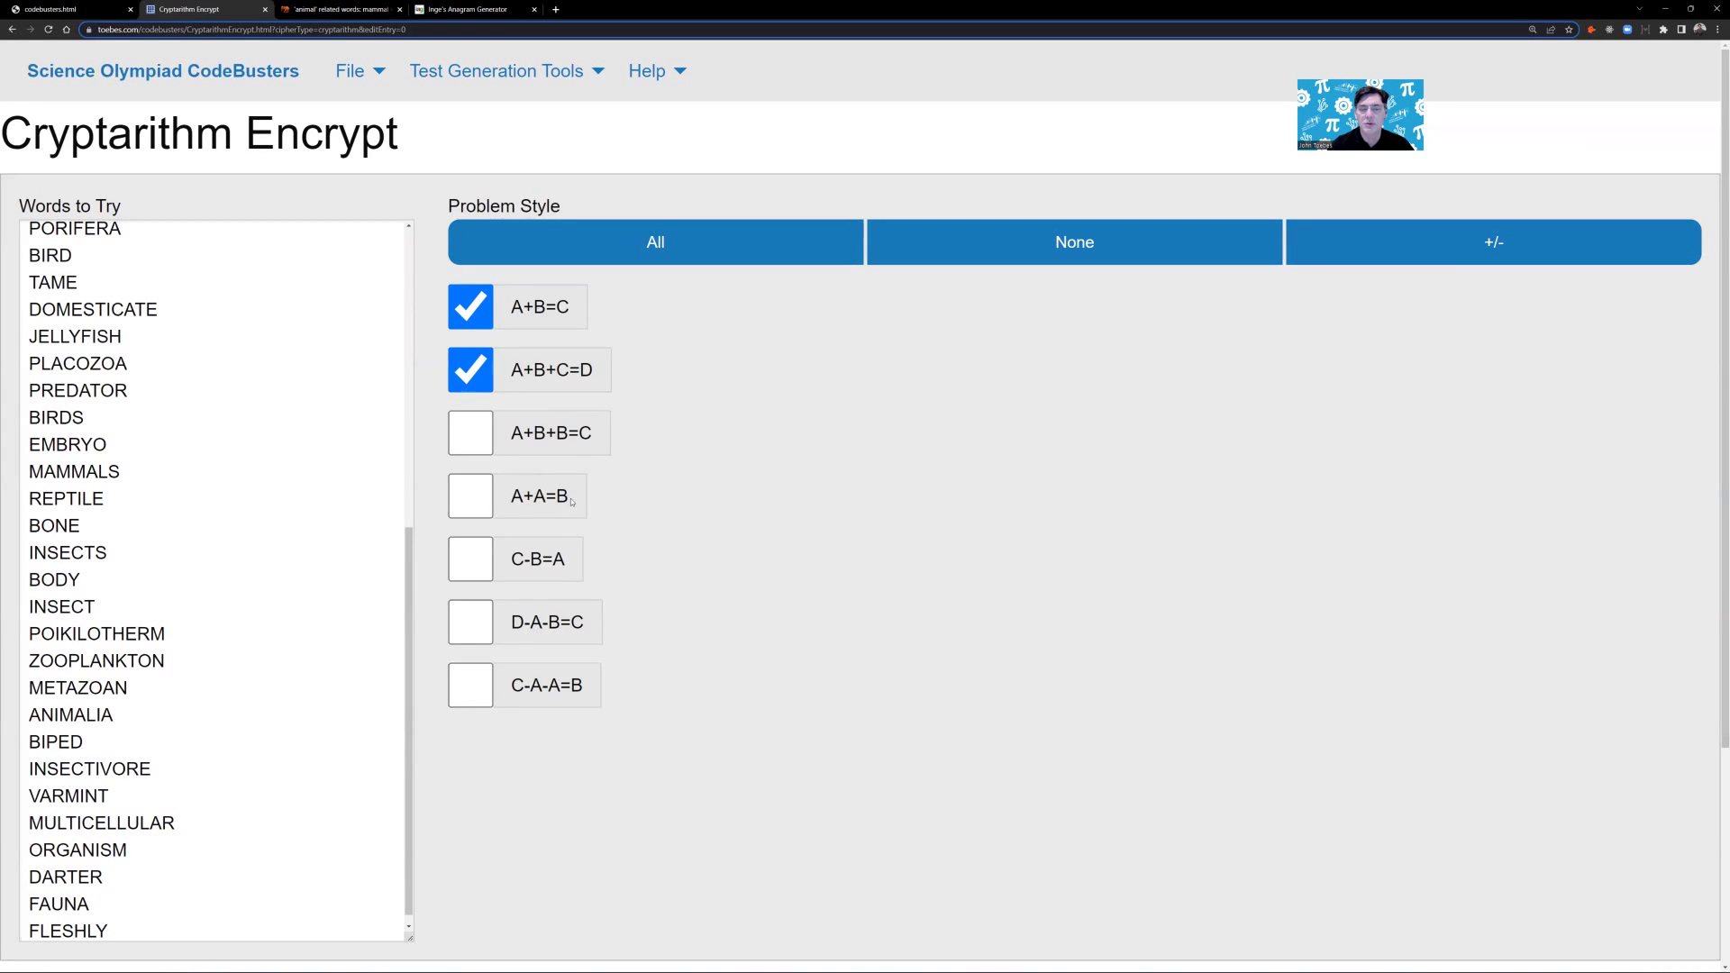
pyautogui.click(481, 563)
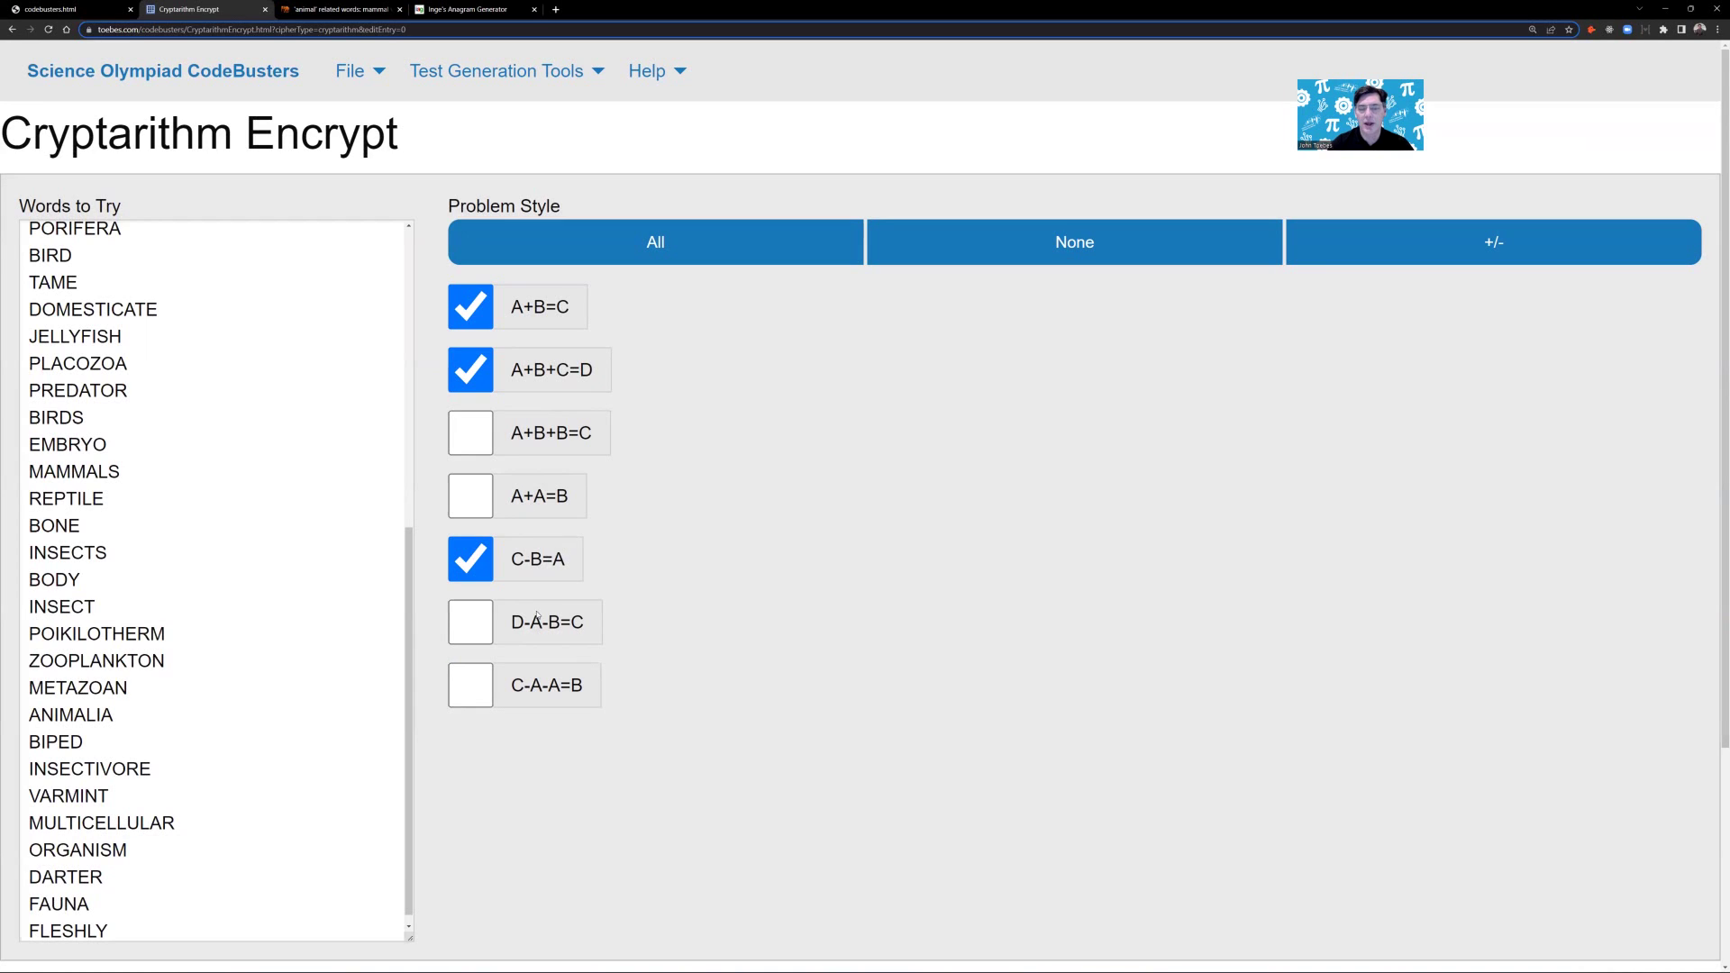
pyautogui.click(466, 620)
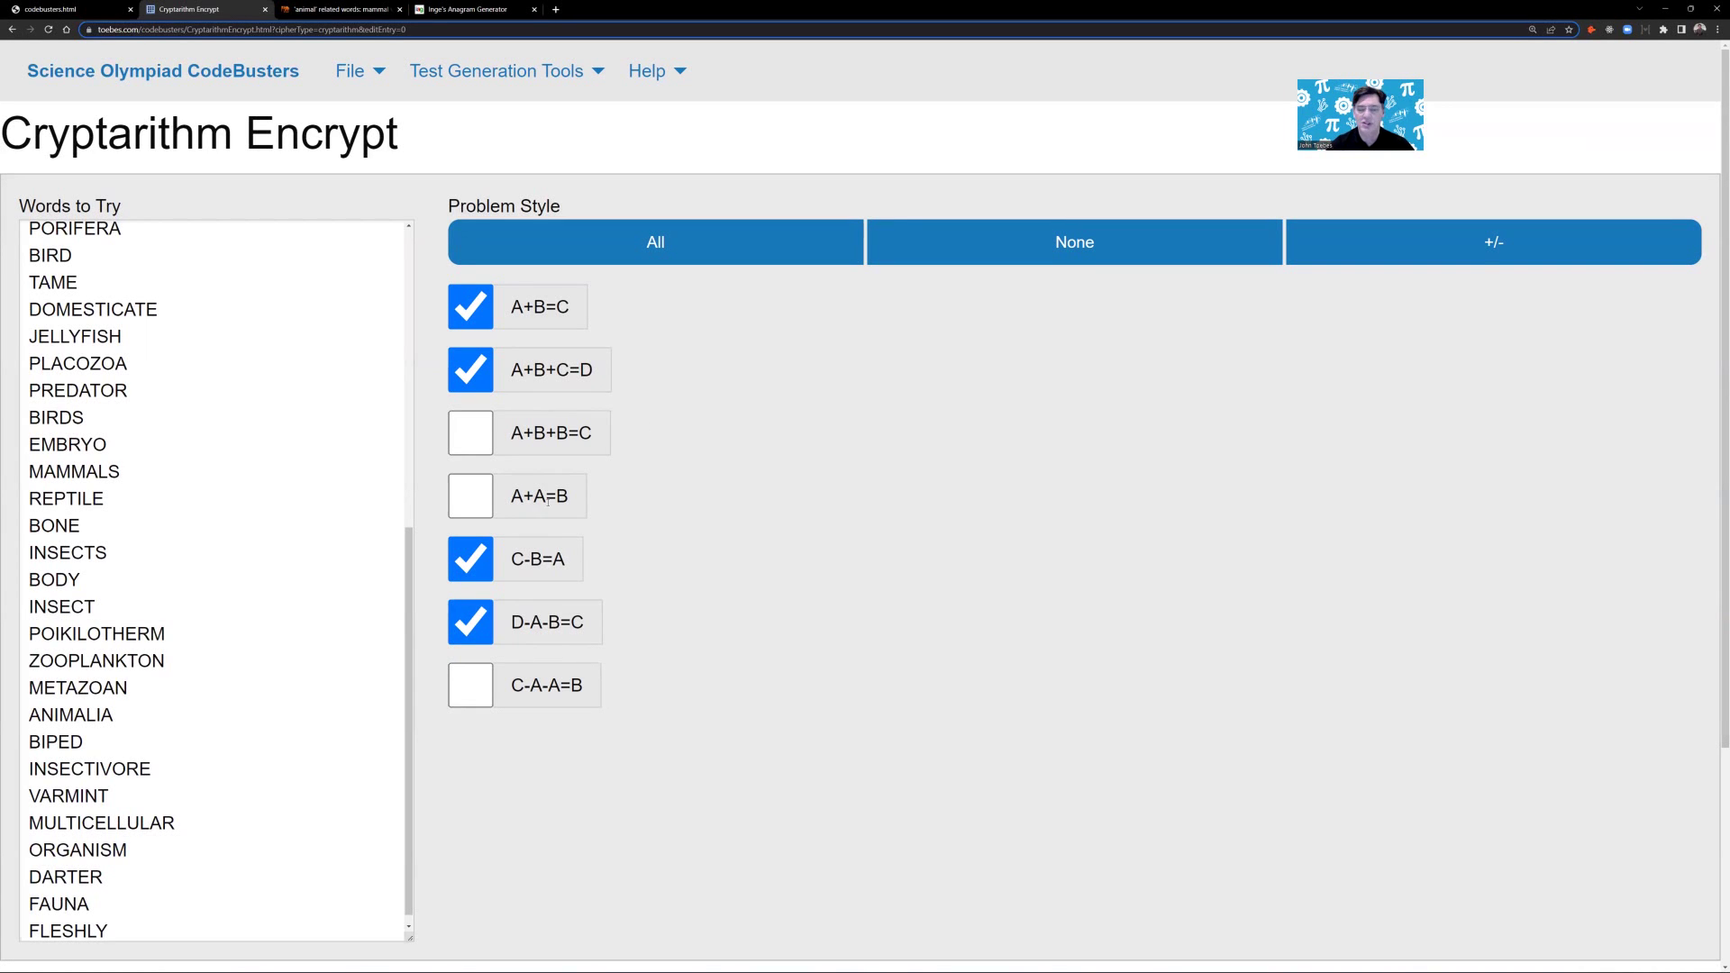
# Run the cryptarithm search on the word list and review the potential cryptarithms and their difficulty ratings
pyautogui.scroll(-3, 577, 541)
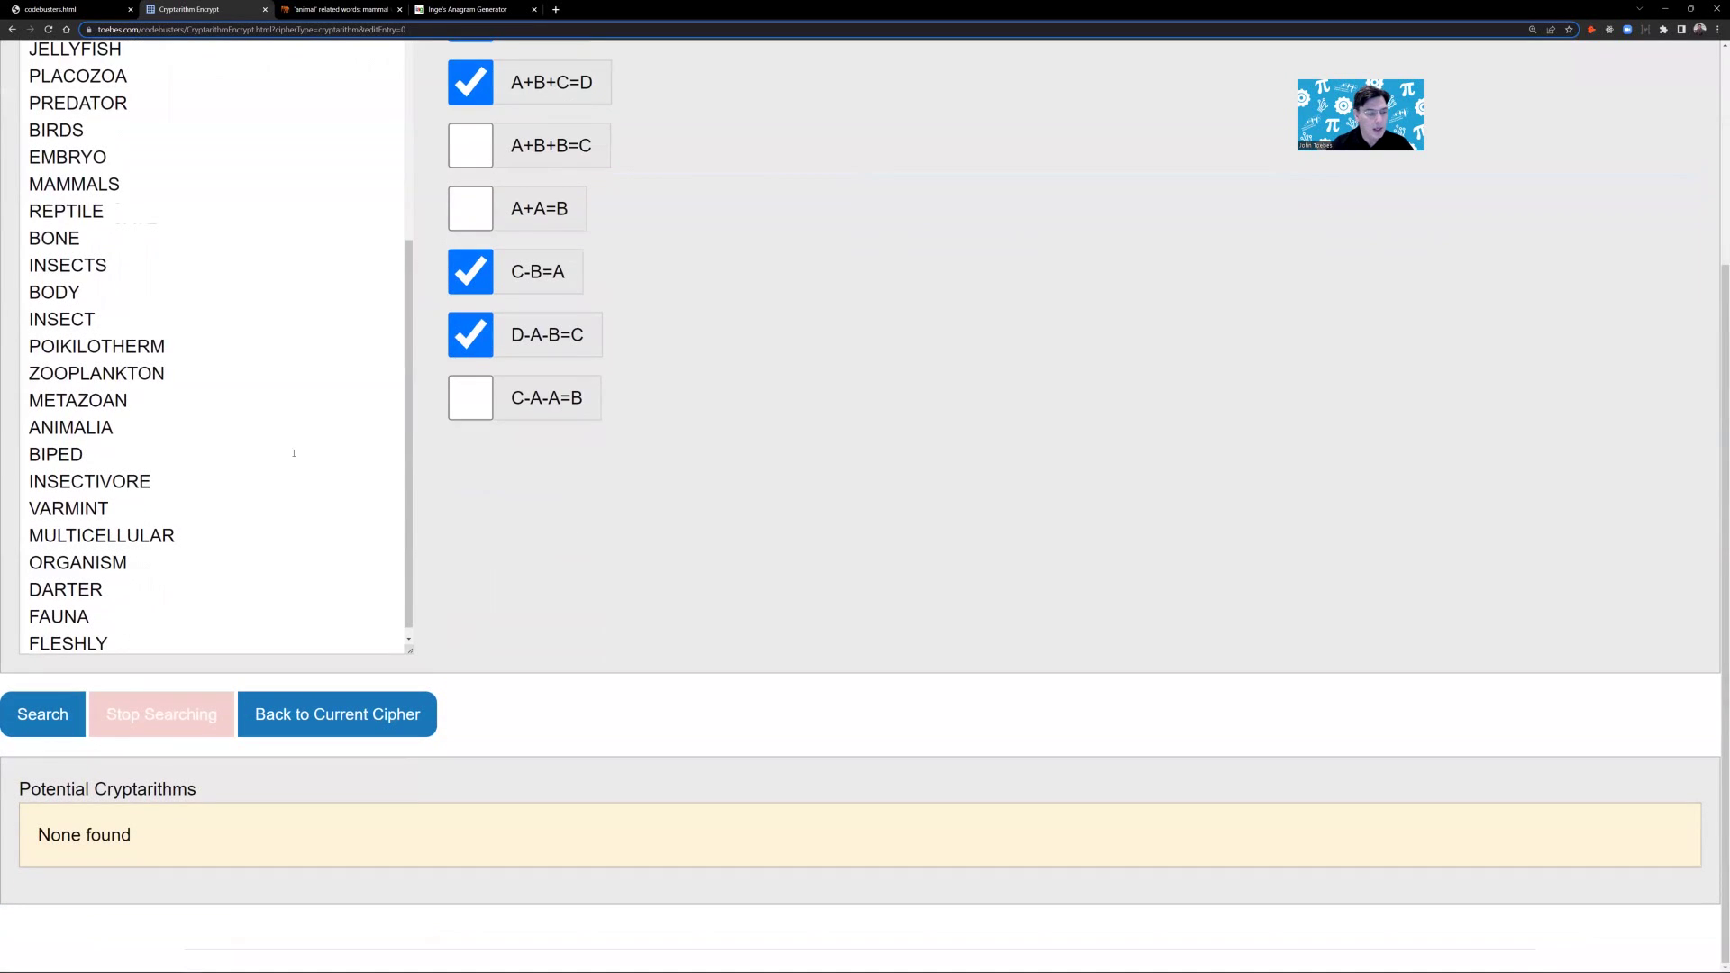
pyautogui.click(58, 699)
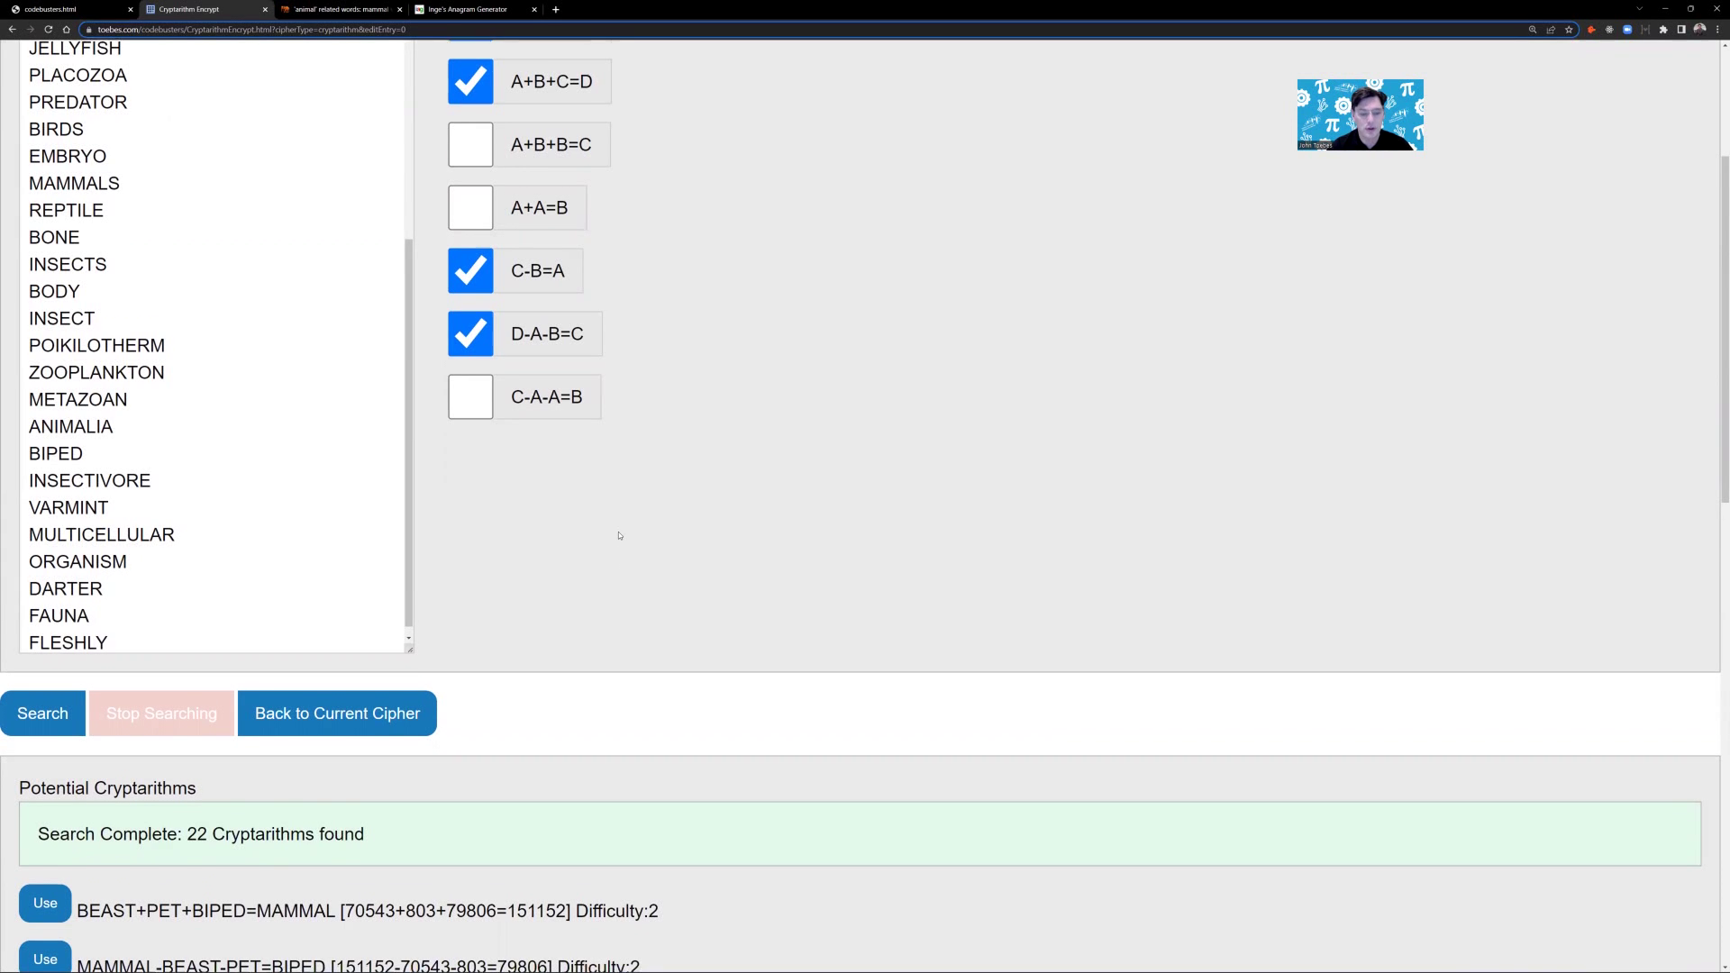
pyautogui.scroll(-2, 626, 540)
pyautogui.scroll(-1, 631, 550)
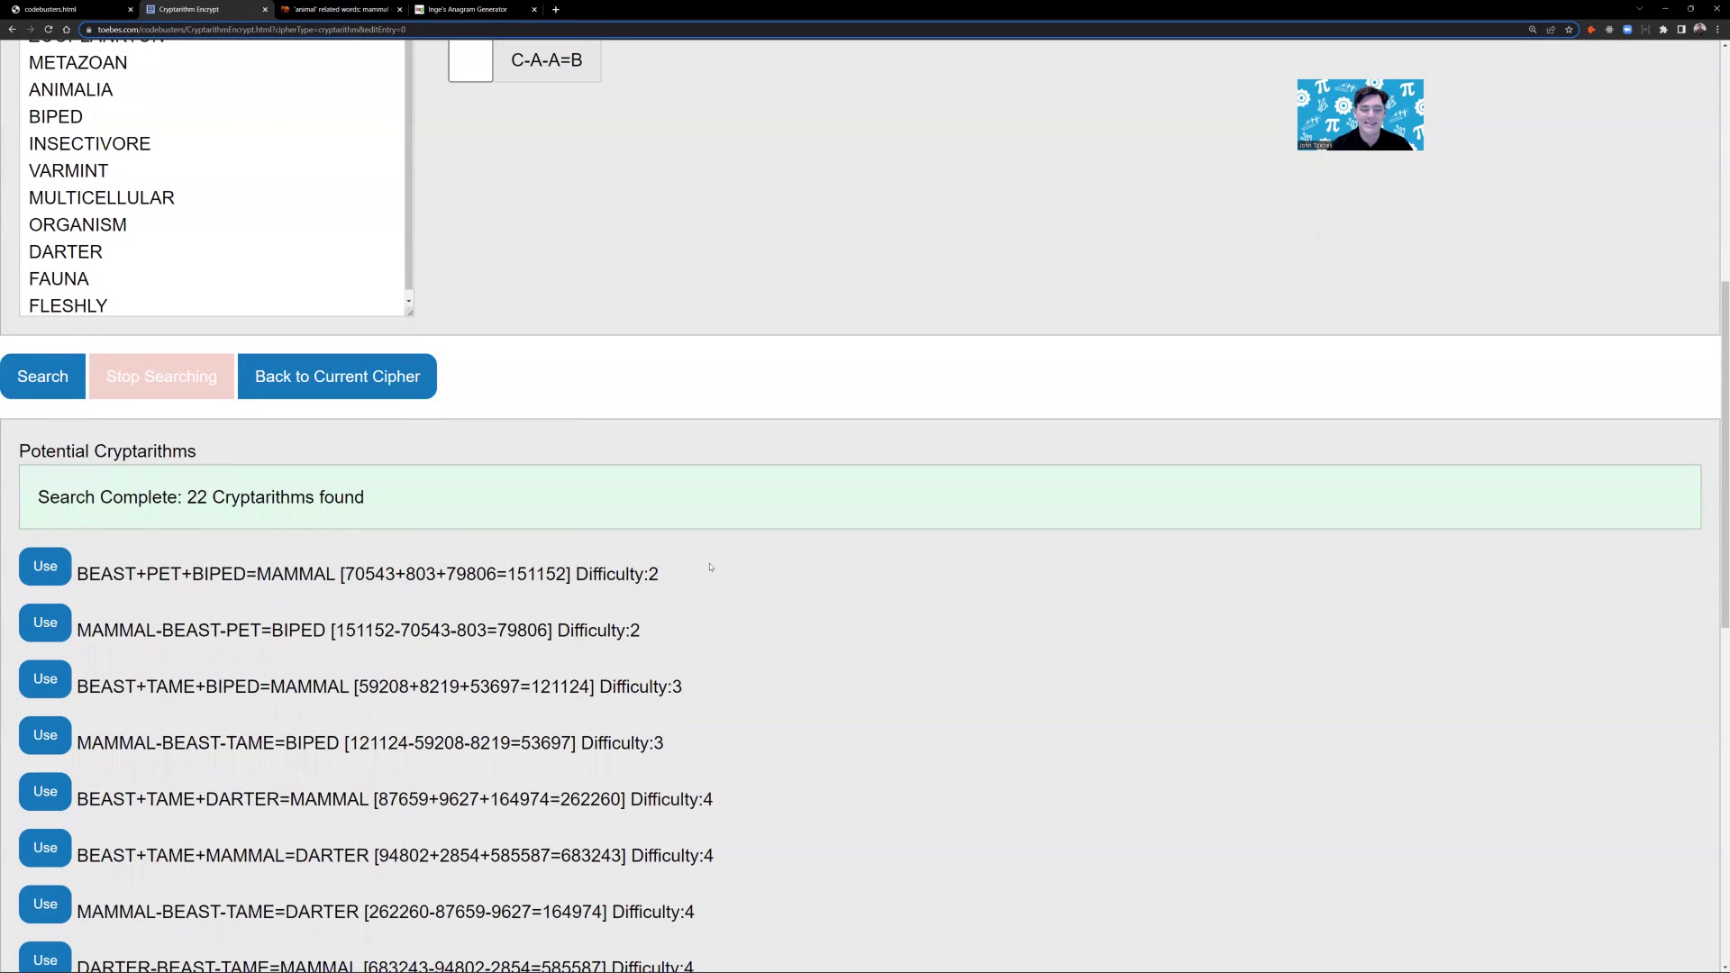
pyautogui.scroll(-5, 707, 561)
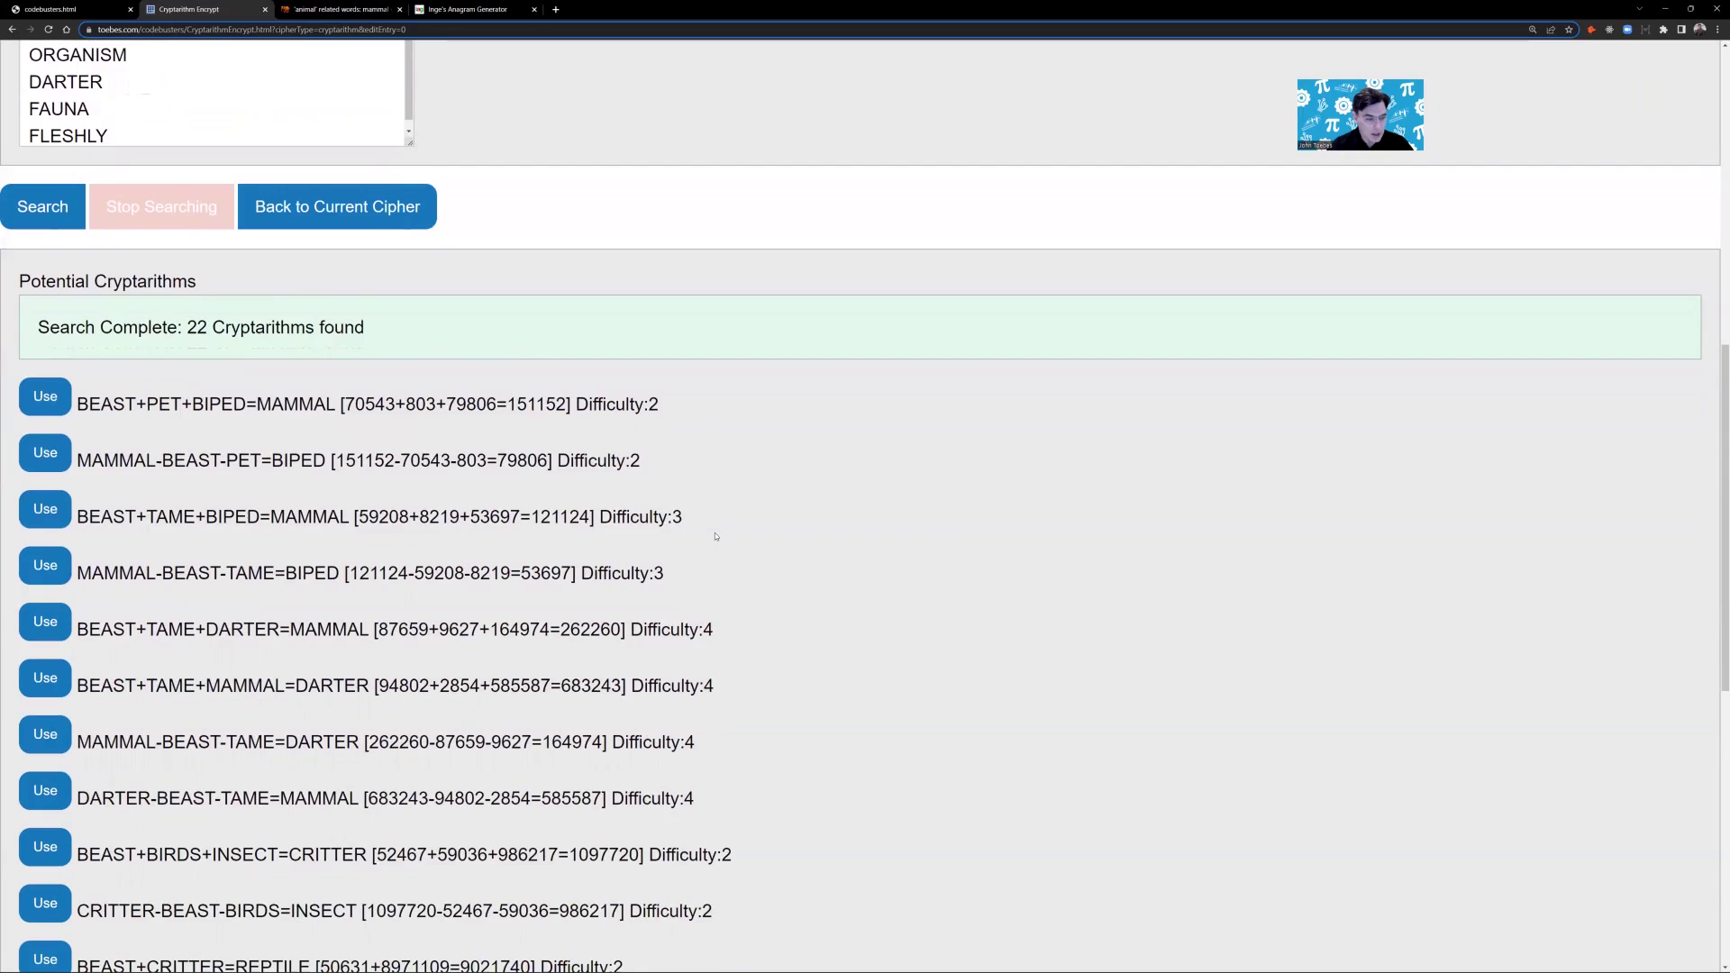
pyautogui.scroll(1, 715, 538)
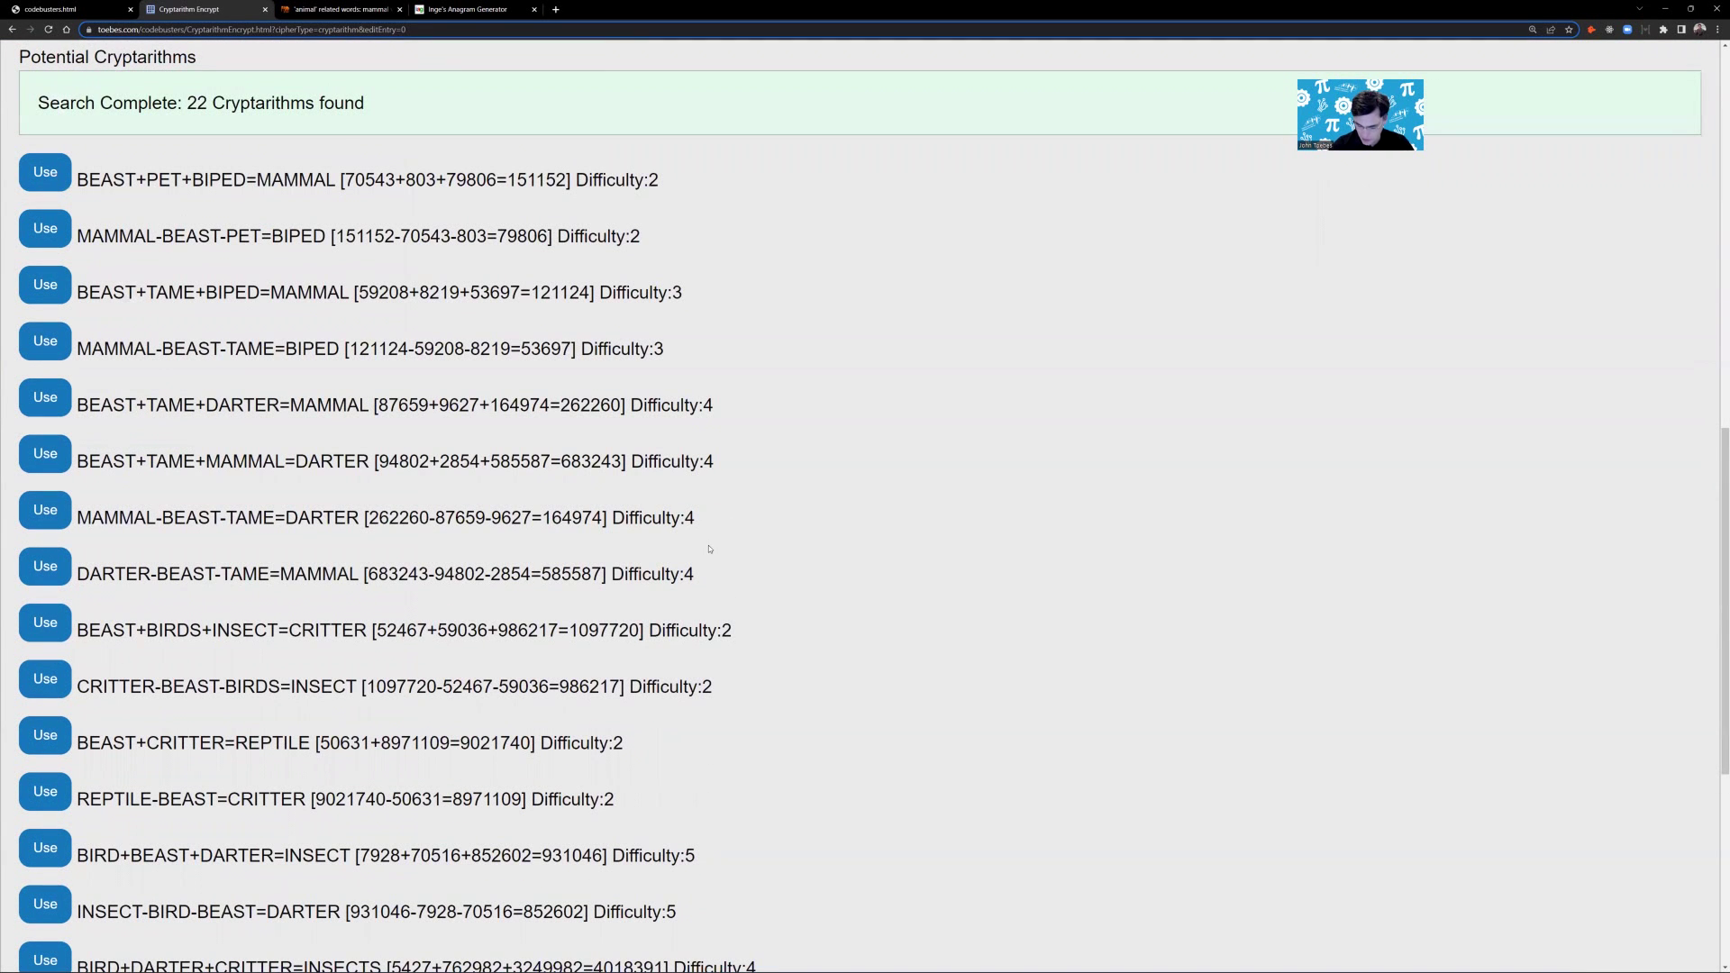
pyautogui.scroll(-1, 616, 607)
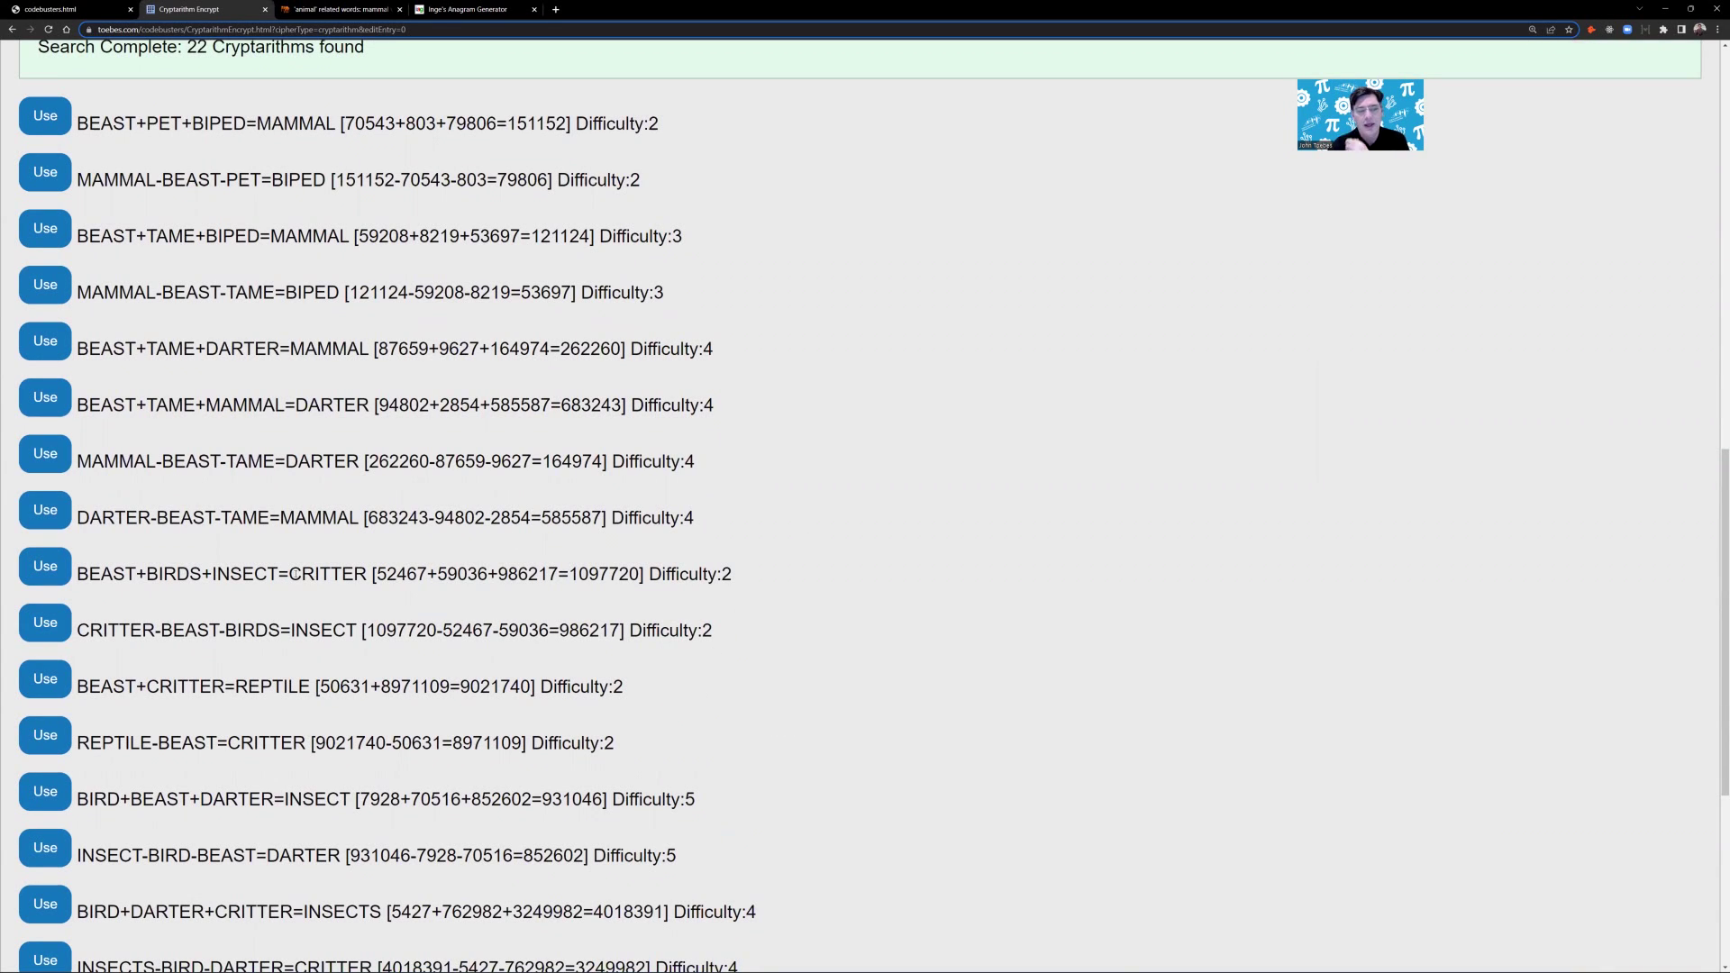
# Examine the BEAST+BIRDS+INSECT=CRITTER candidate in the search results and use it as the problem
pyautogui.moveTo(288, 574); pyautogui.dragTo(367, 574)
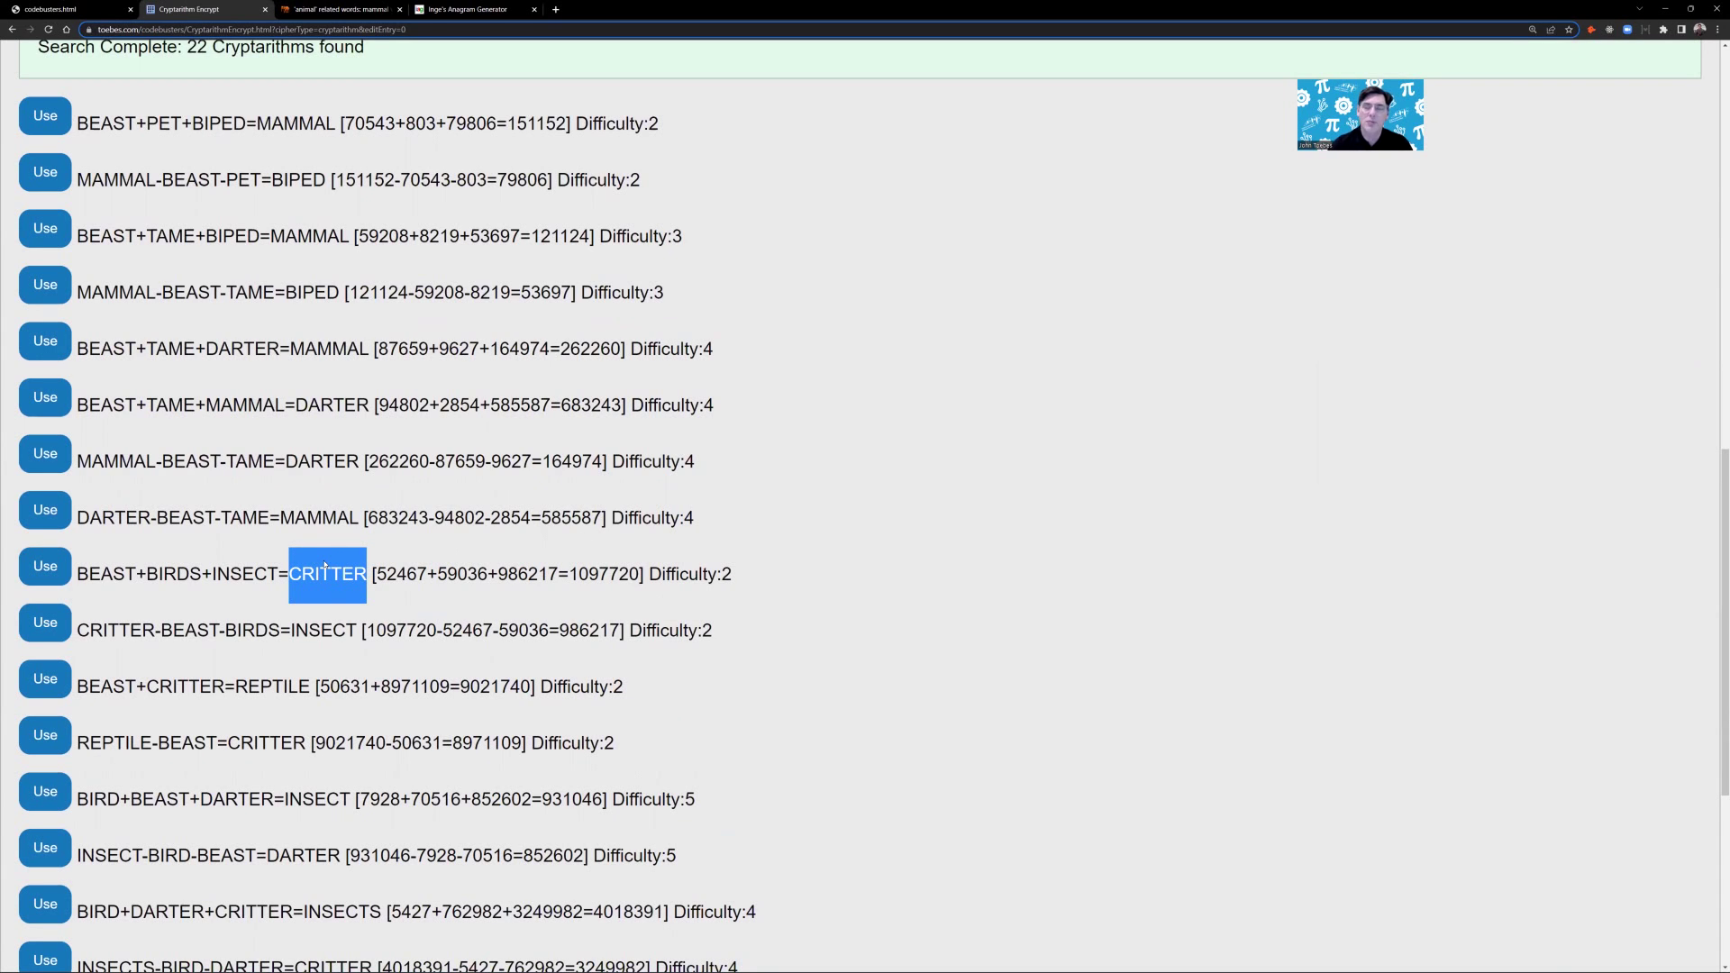
pyautogui.click(573, 574)
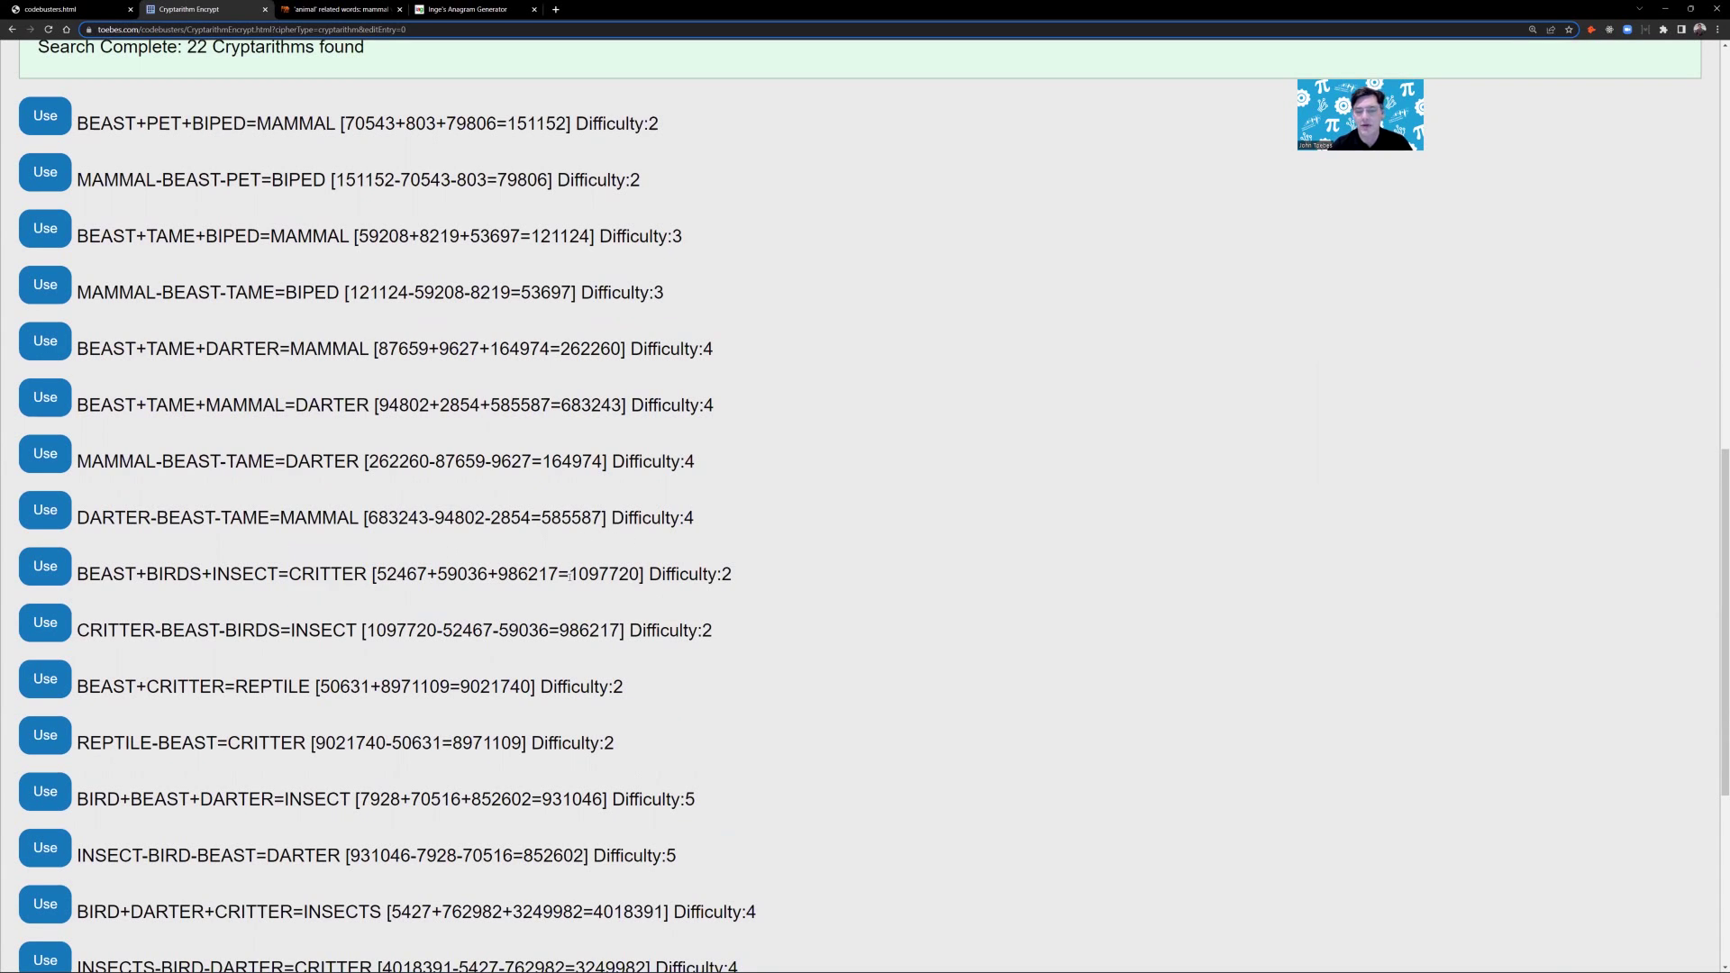
pyautogui.moveTo(570, 574); pyautogui.dragTo(574, 574)
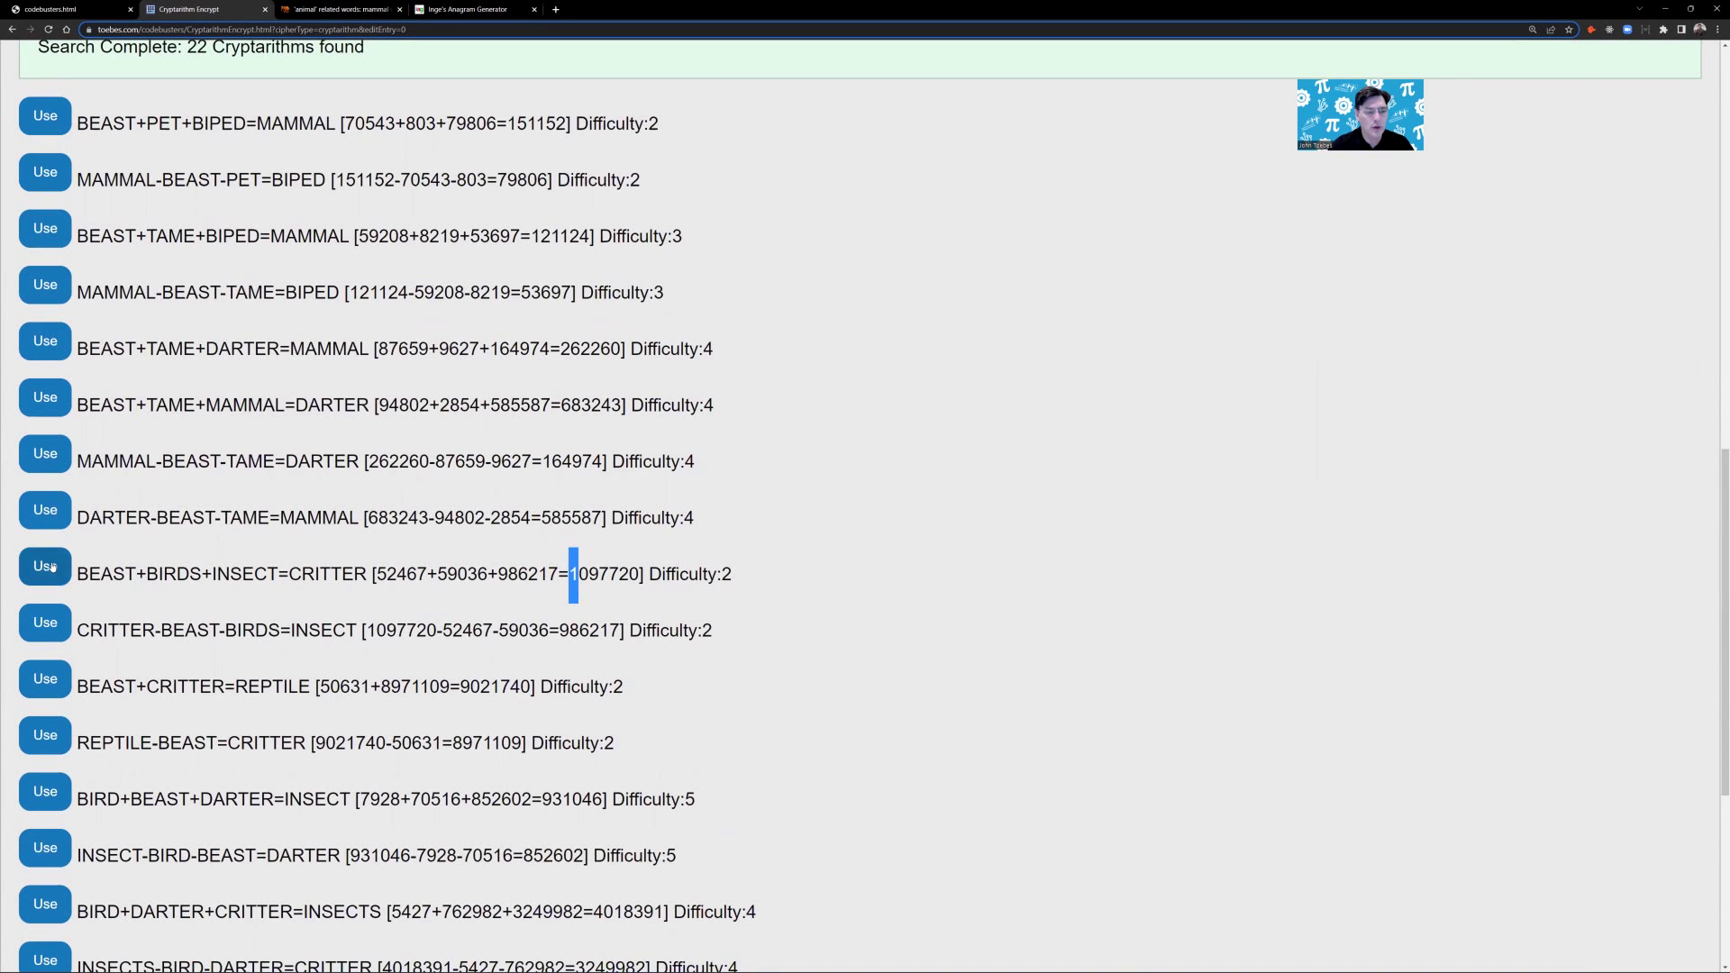
pyautogui.moveTo(77, 574); pyautogui.dragTo(367, 574)
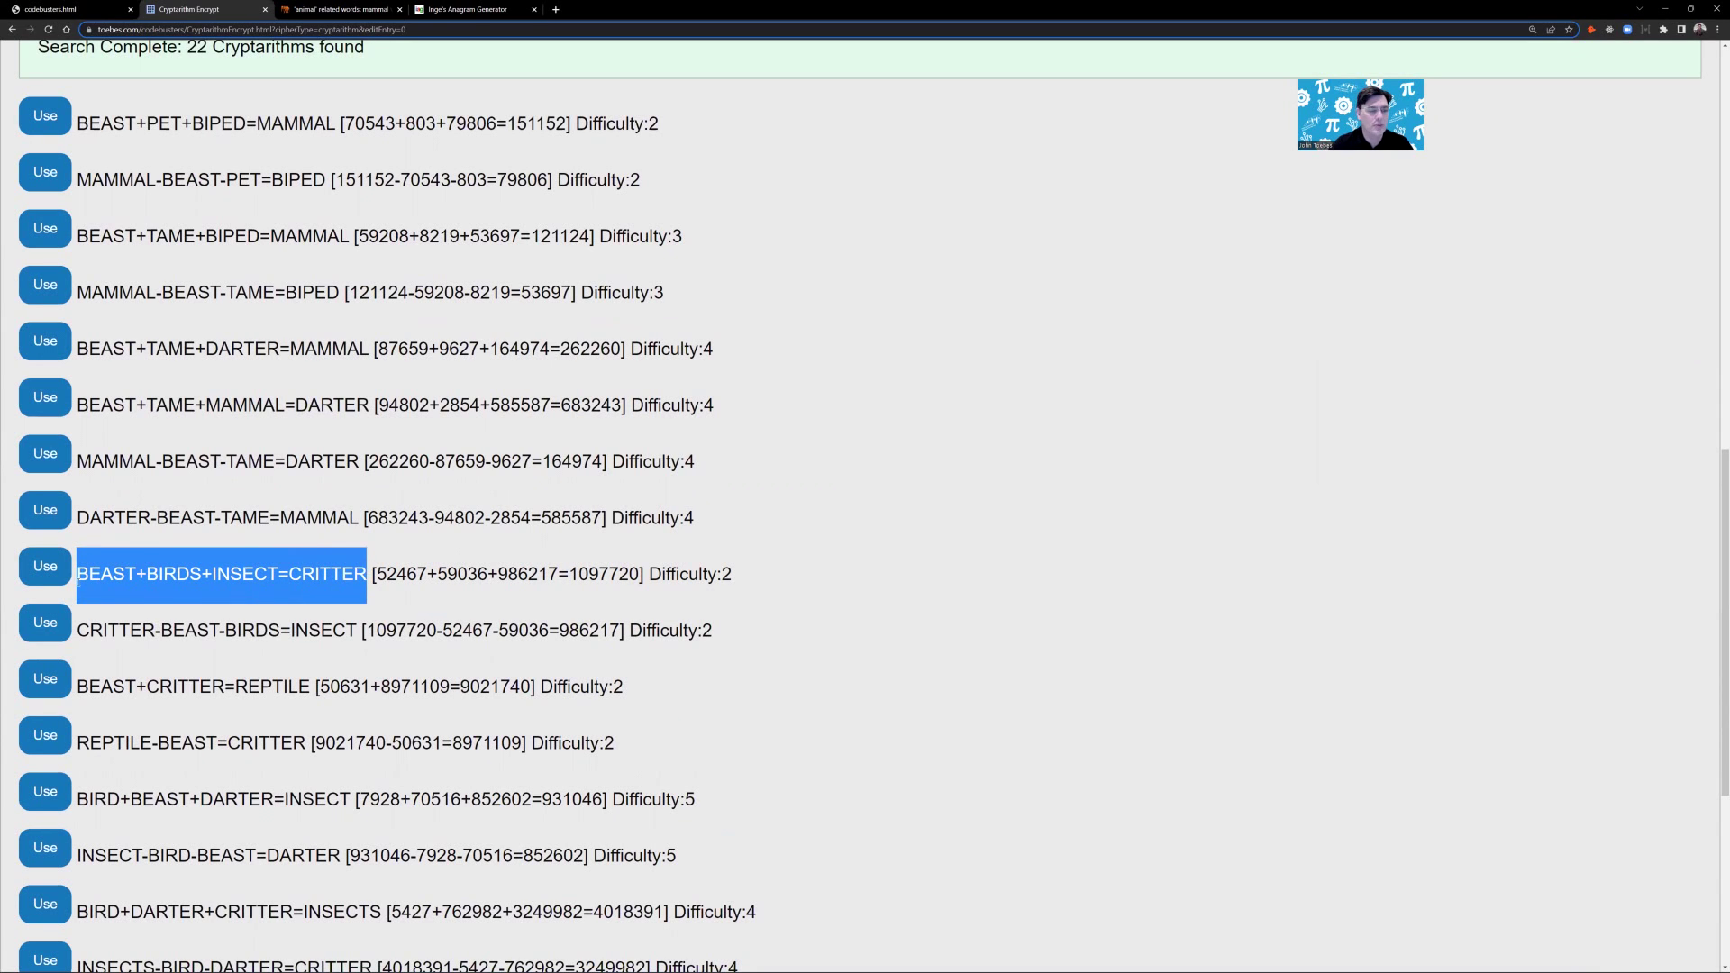
pyautogui.click(45, 566)
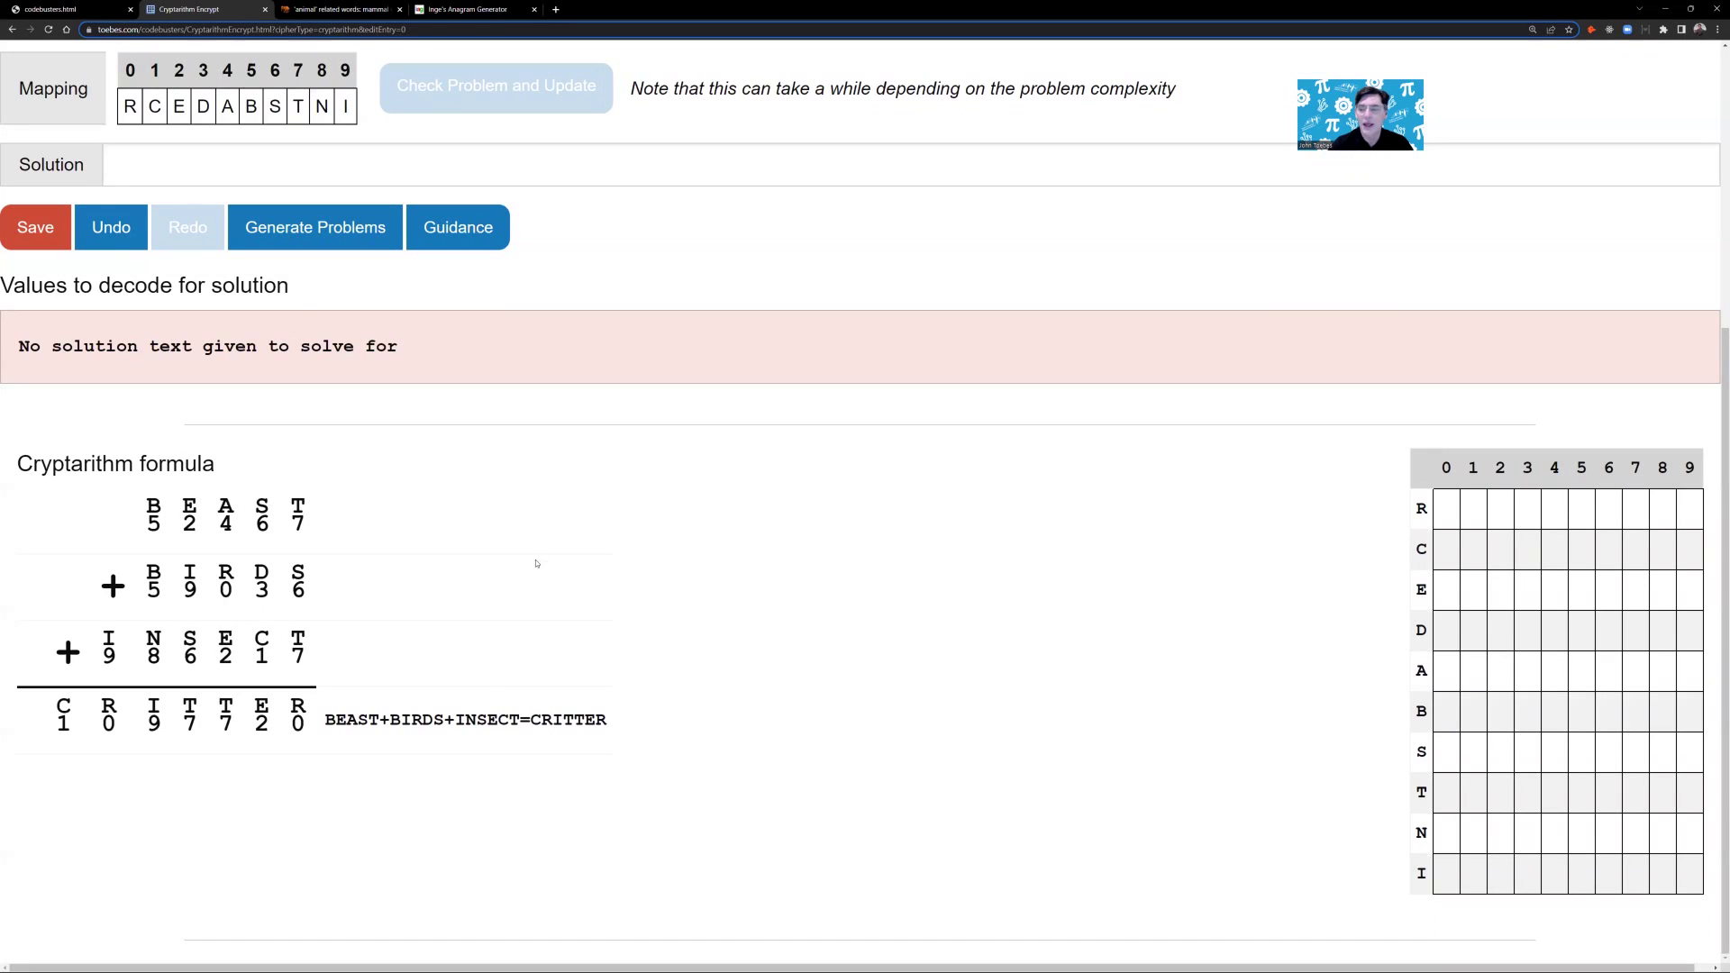
# Review the generated formula, enter the mapping letters RCEDABSTNI as the solution text, and copy them
pyautogui.scroll(2, 509, 588)
pyautogui.scroll(-1, 180, 530)
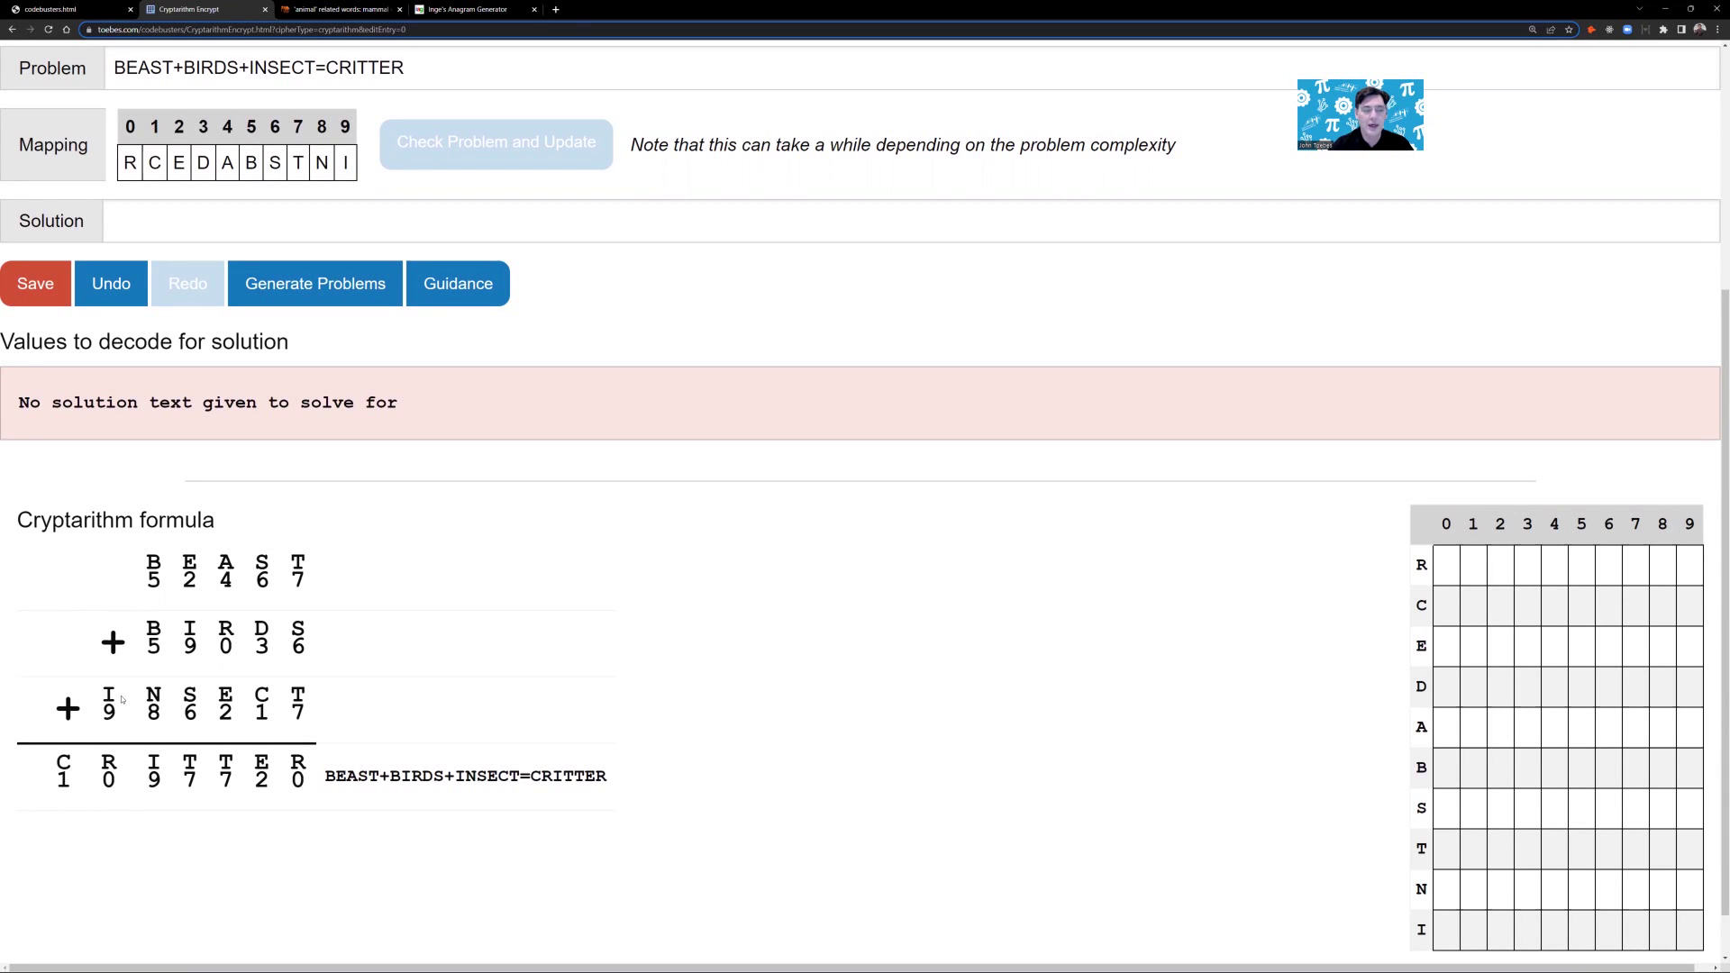
pyautogui.scroll(4, 131, 692)
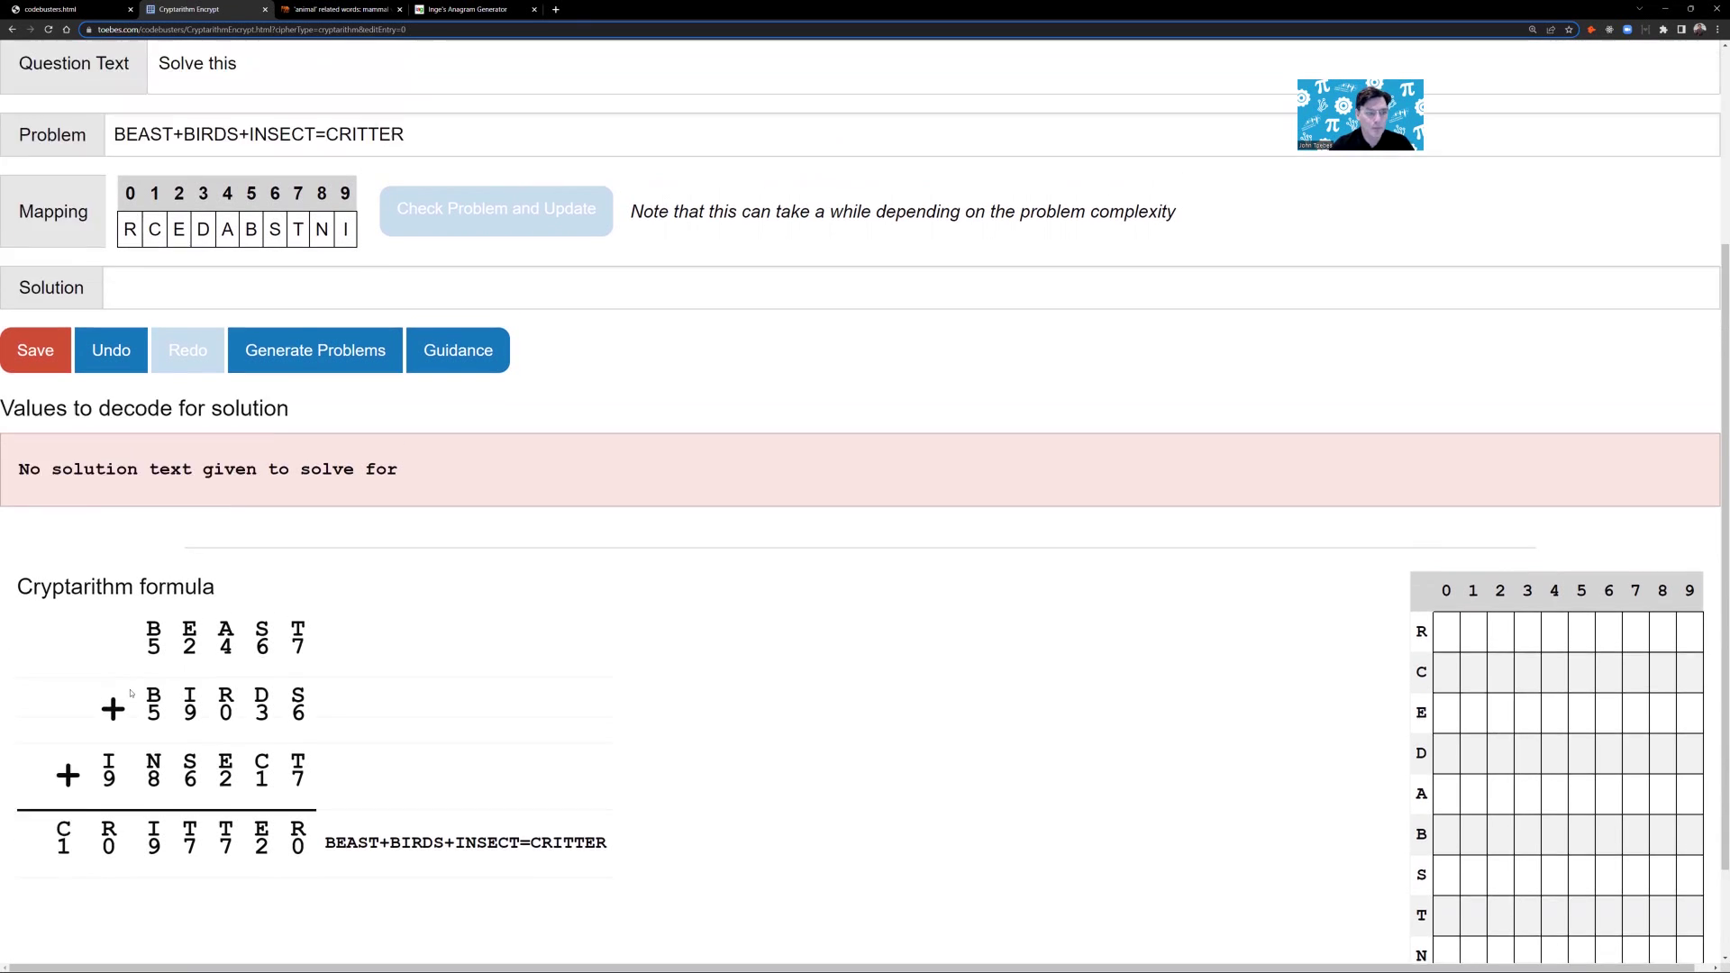
pyautogui.scroll(1, 242, 479)
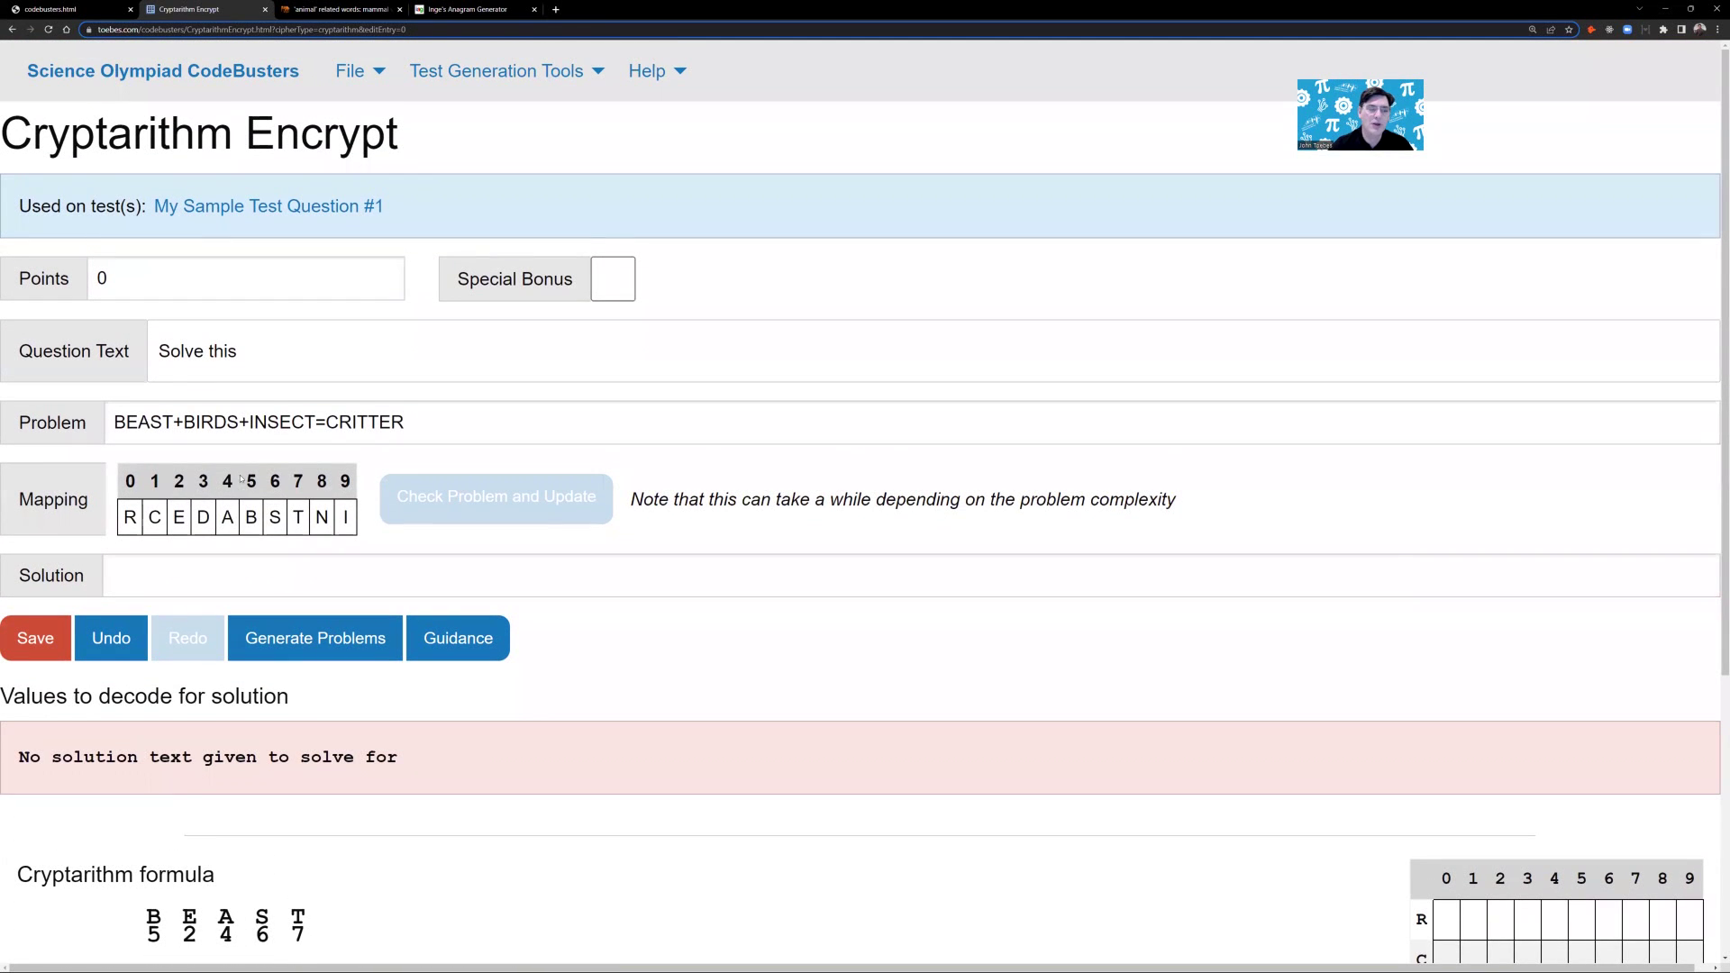
pyautogui.scroll(-4, 252, 516)
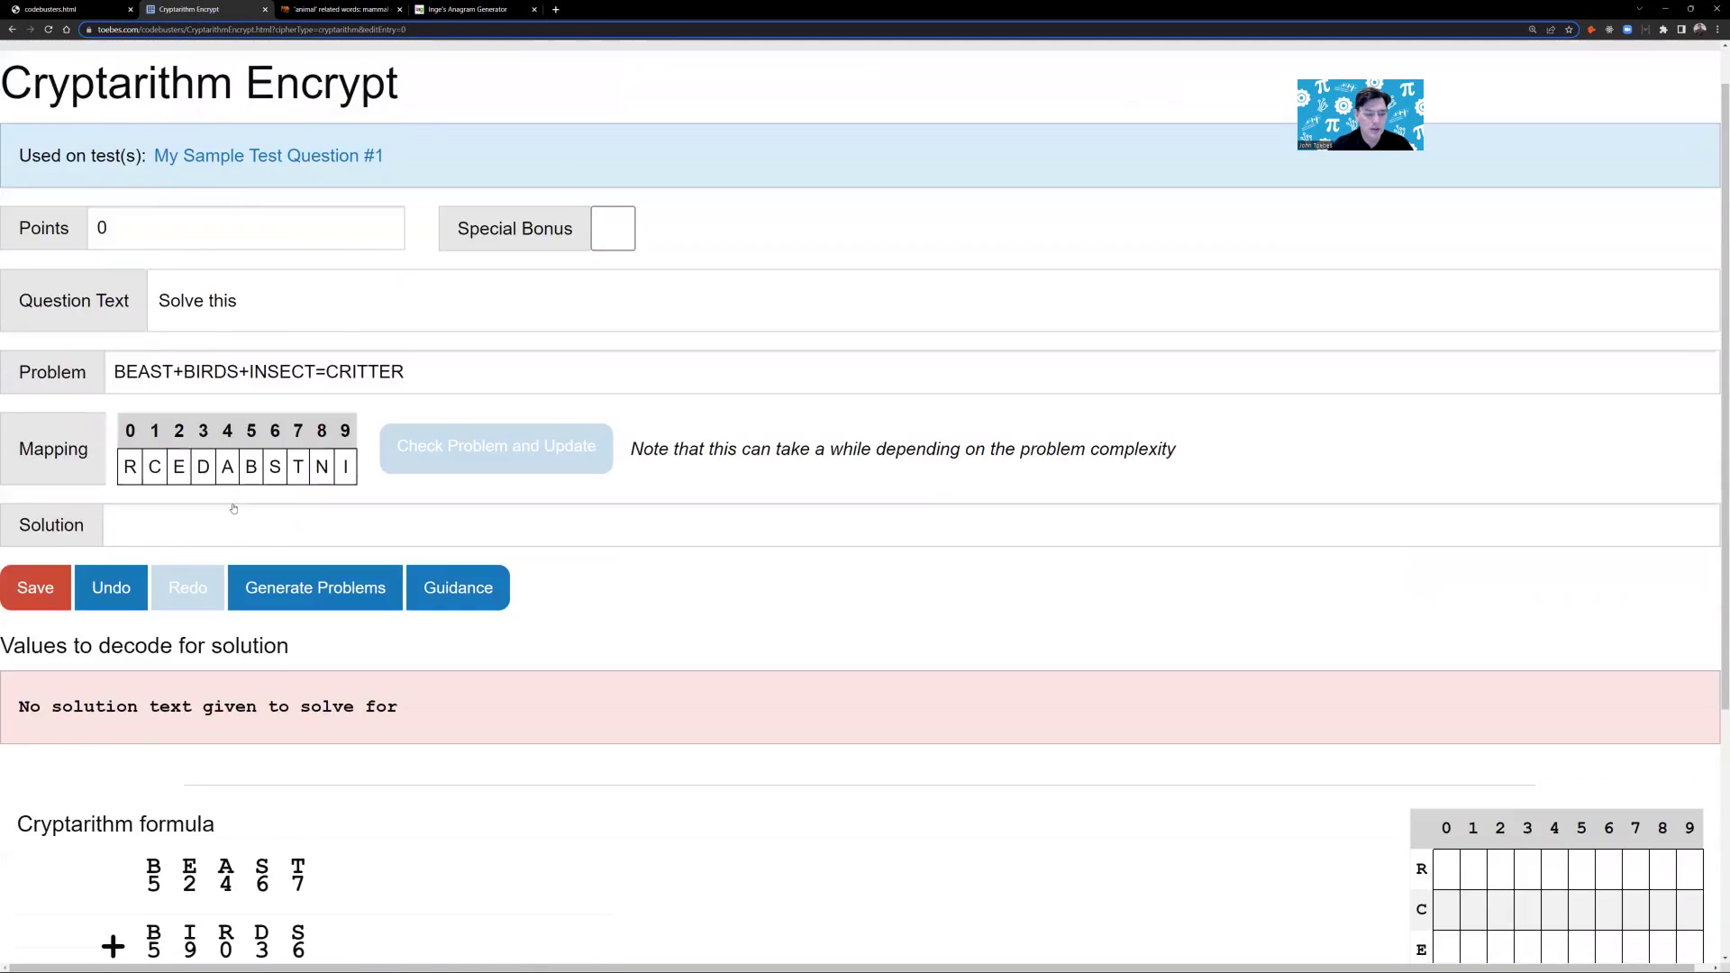
pyautogui.scroll(3, 267, 640)
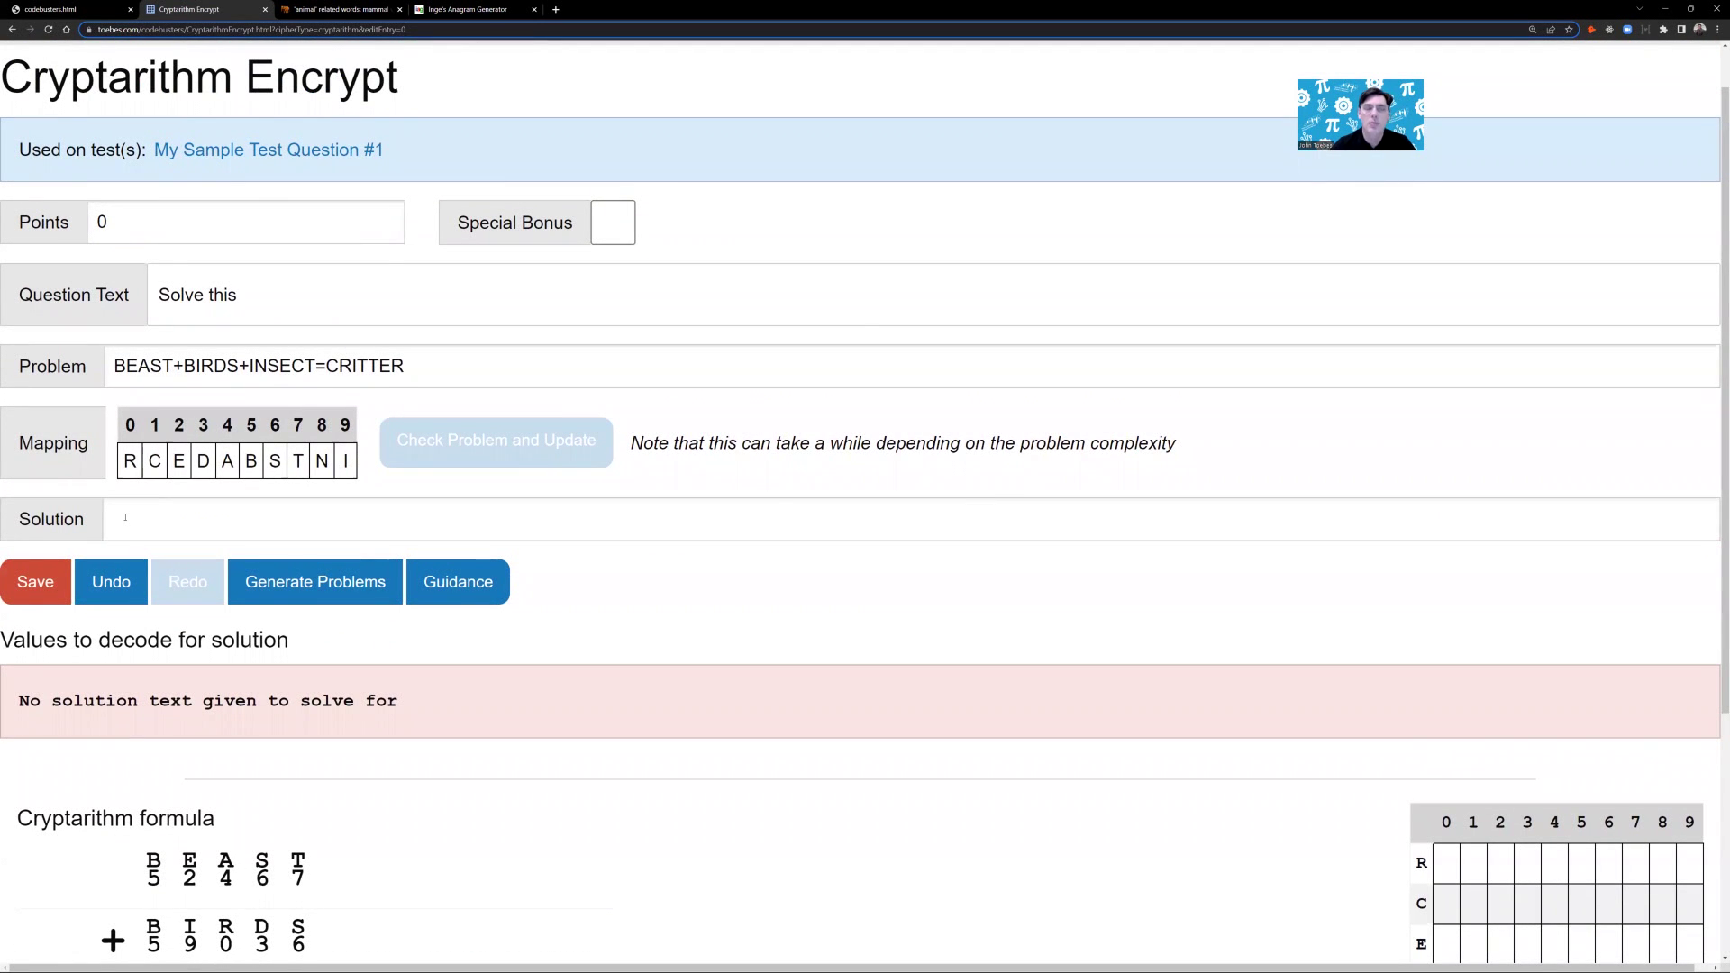
pyautogui.click(163, 515)
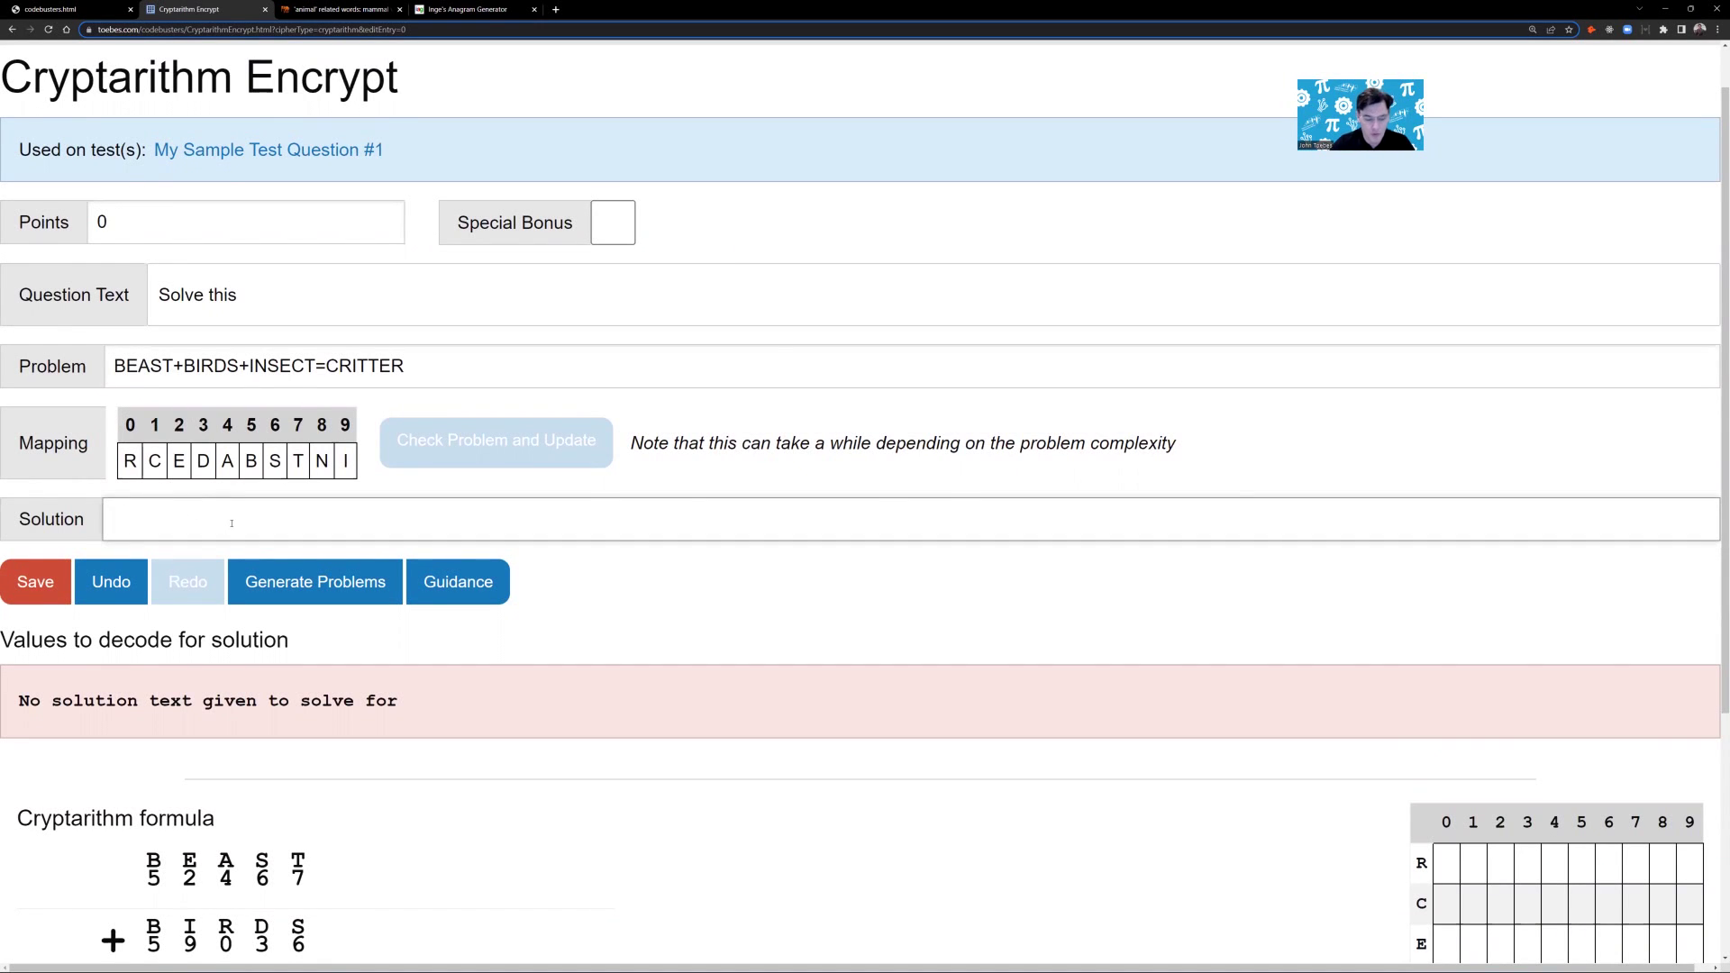
pyautogui.write('RCE')
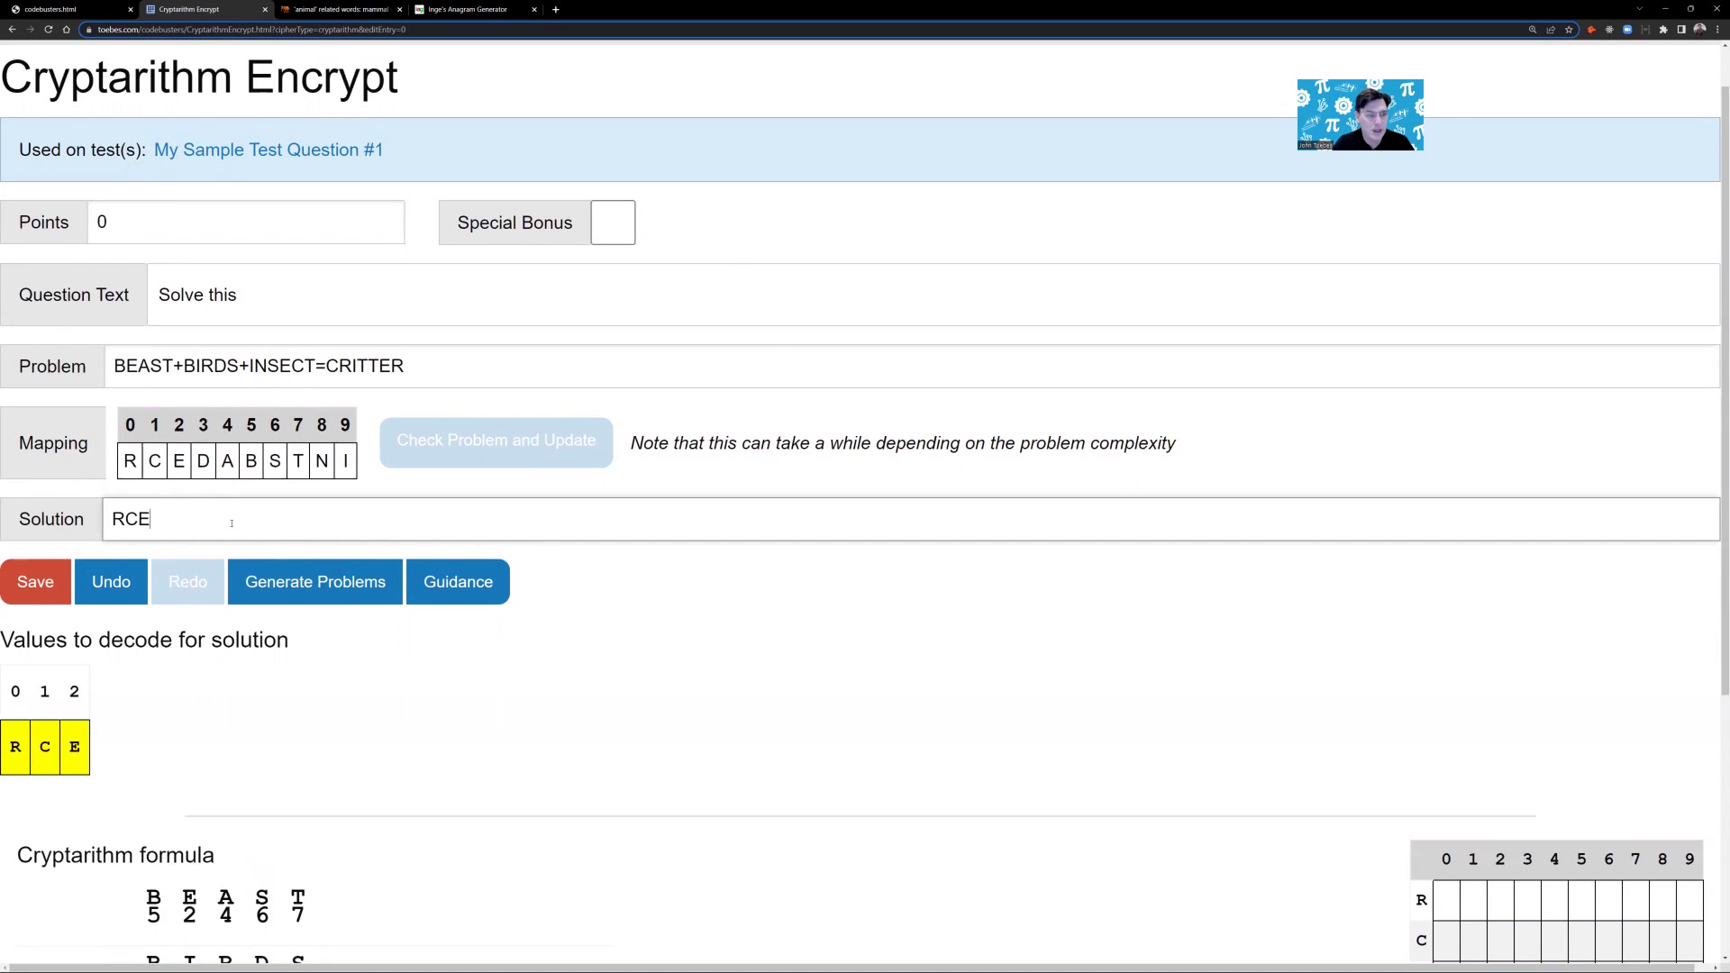
pyautogui.write('DABSTNI')
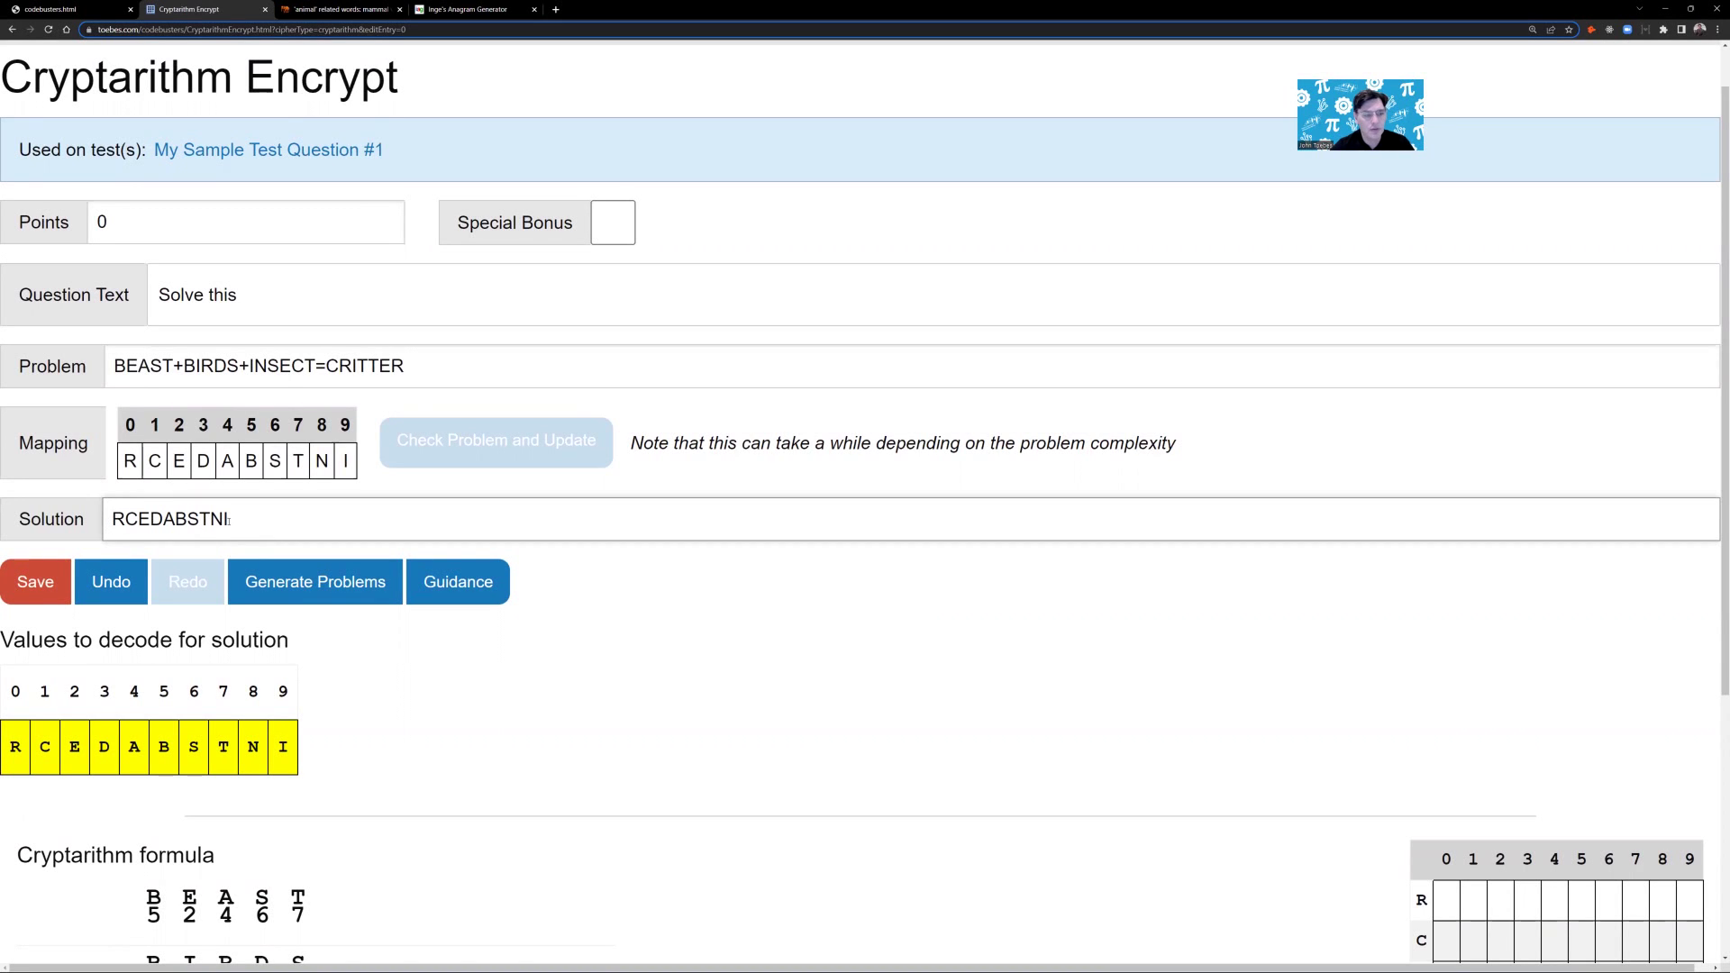
pyautogui.doubleClick(156, 516)
pyautogui.hotkey('ctrl', 'c')
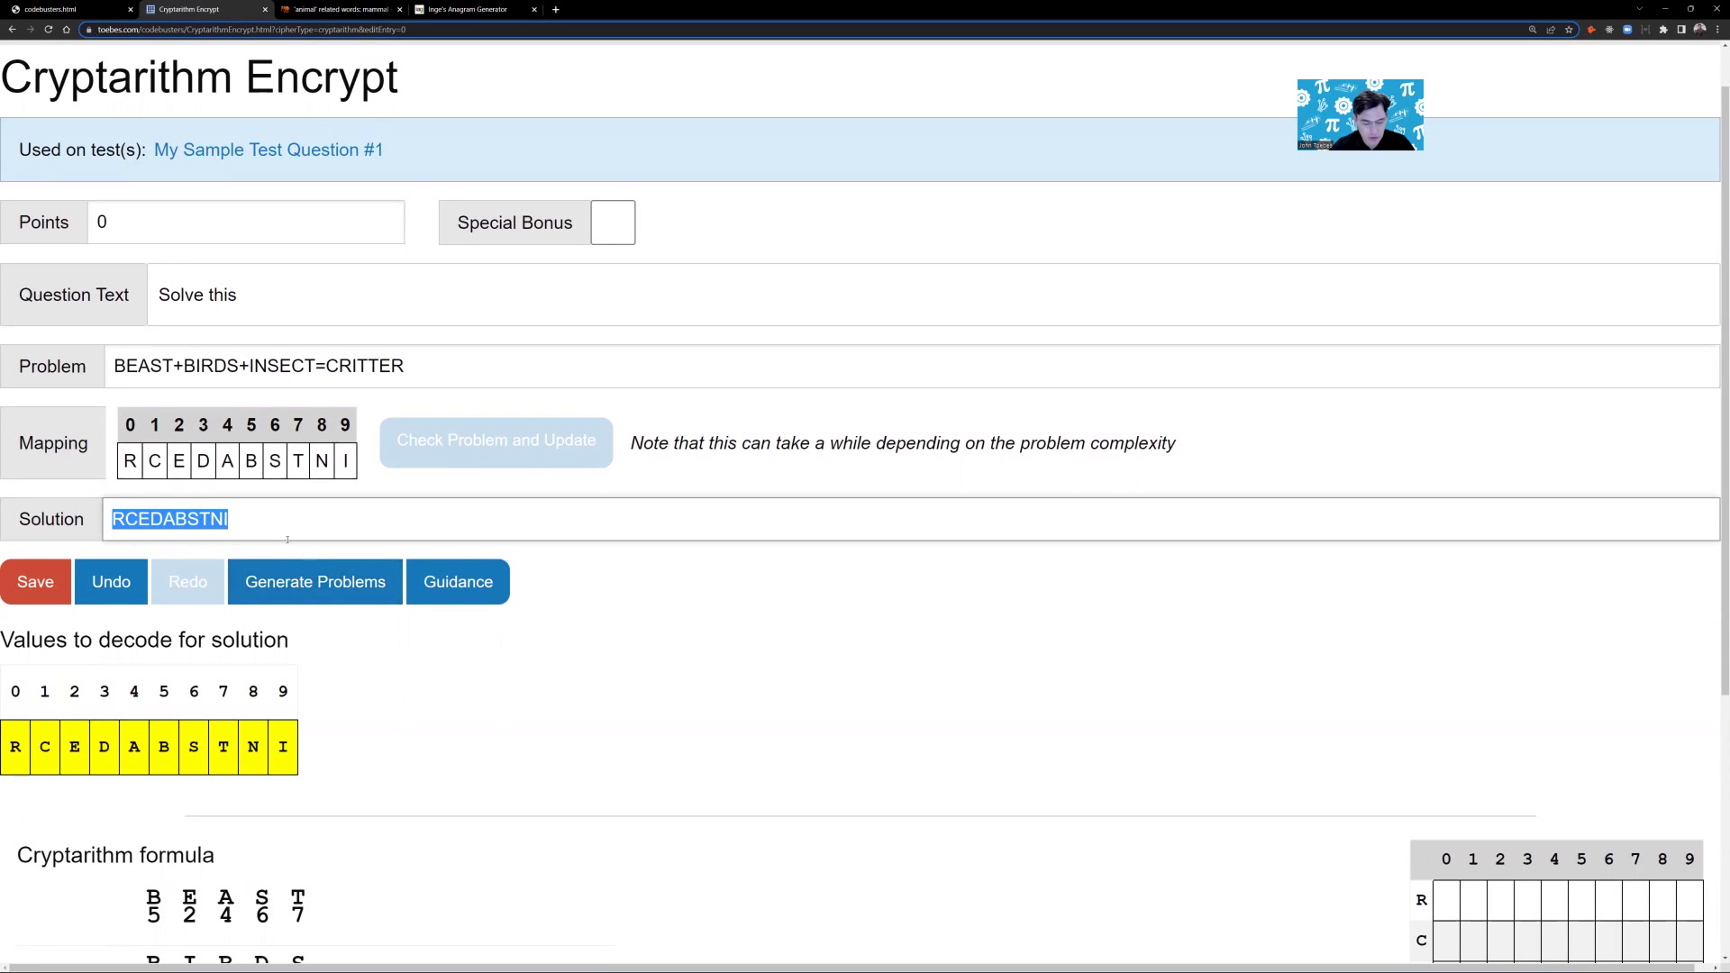
# Switch to Inge's Anagram Generator through the codebusters links page and list the words contained in two copies of RCEDABSTNI
pyautogui.click(88, 11)
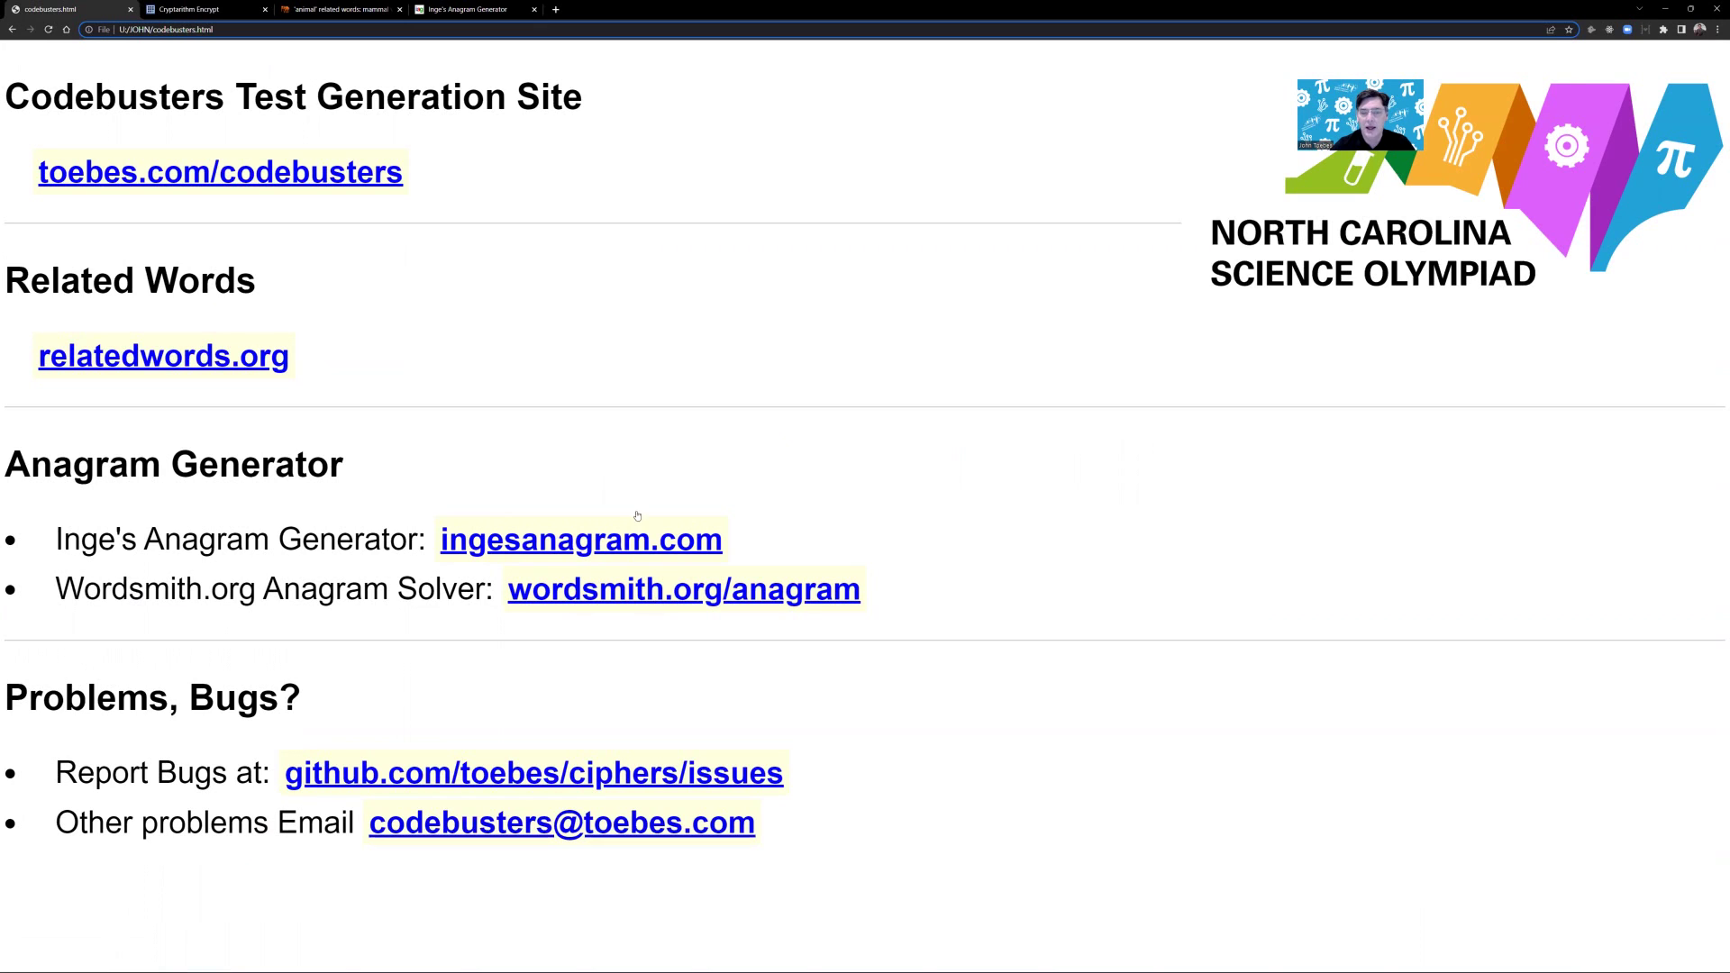
pyautogui.click(568, 542)
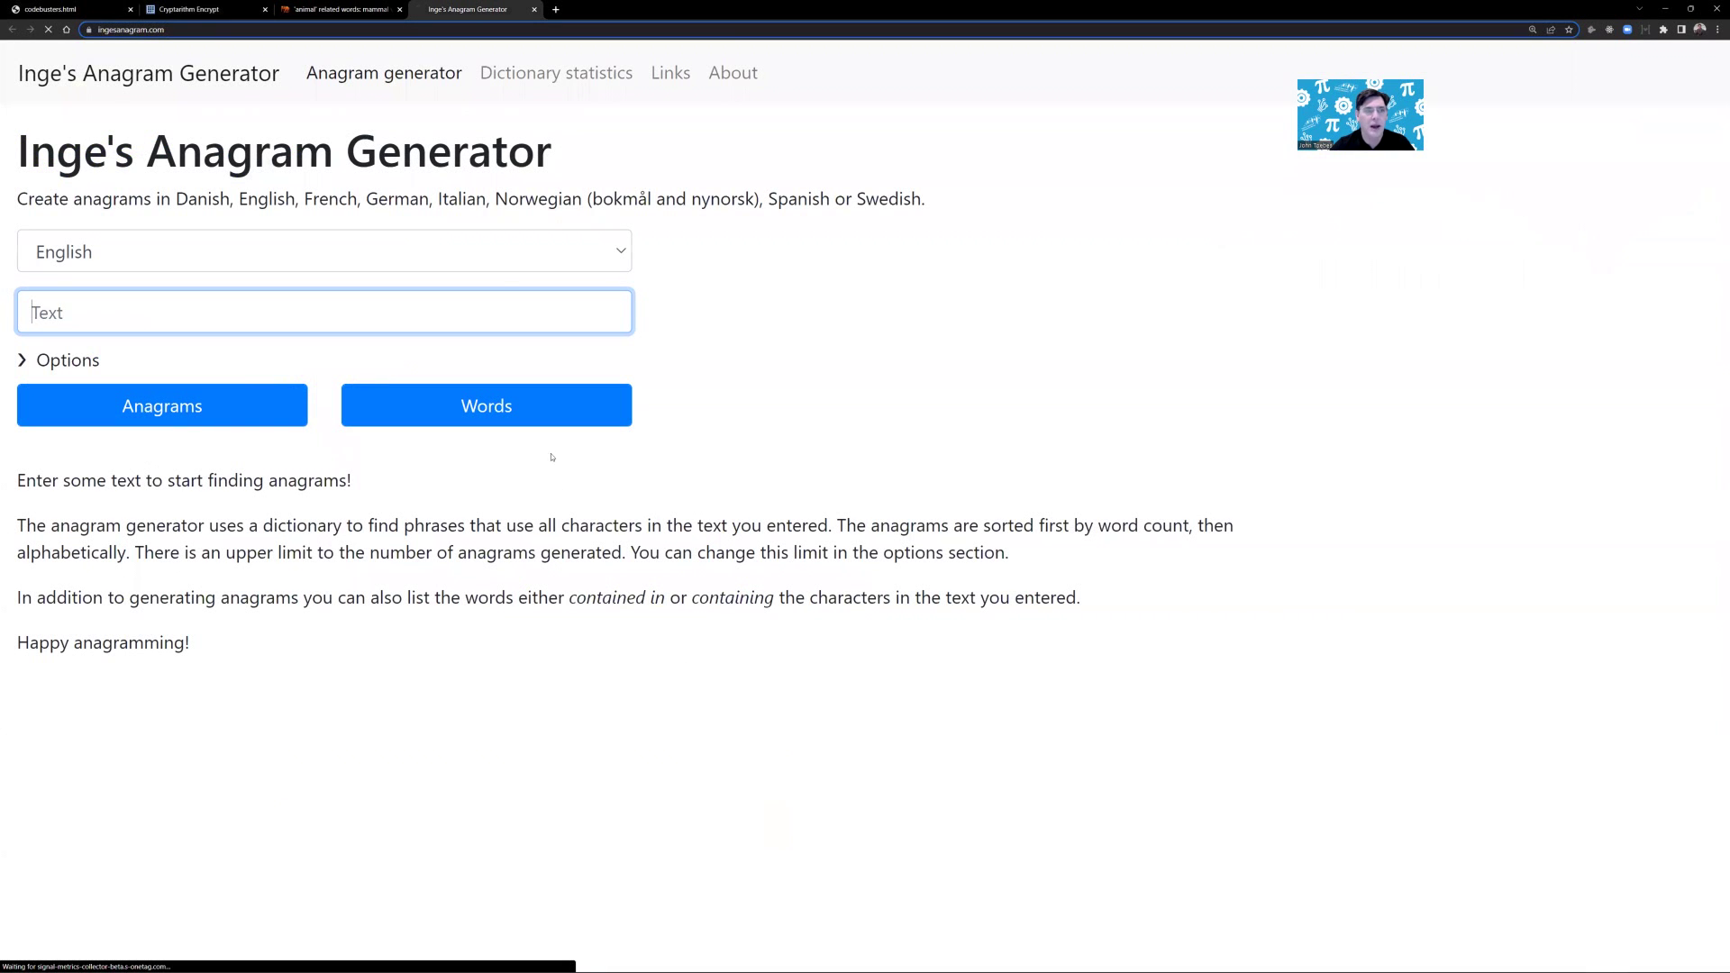
pyautogui.click(186, 11)
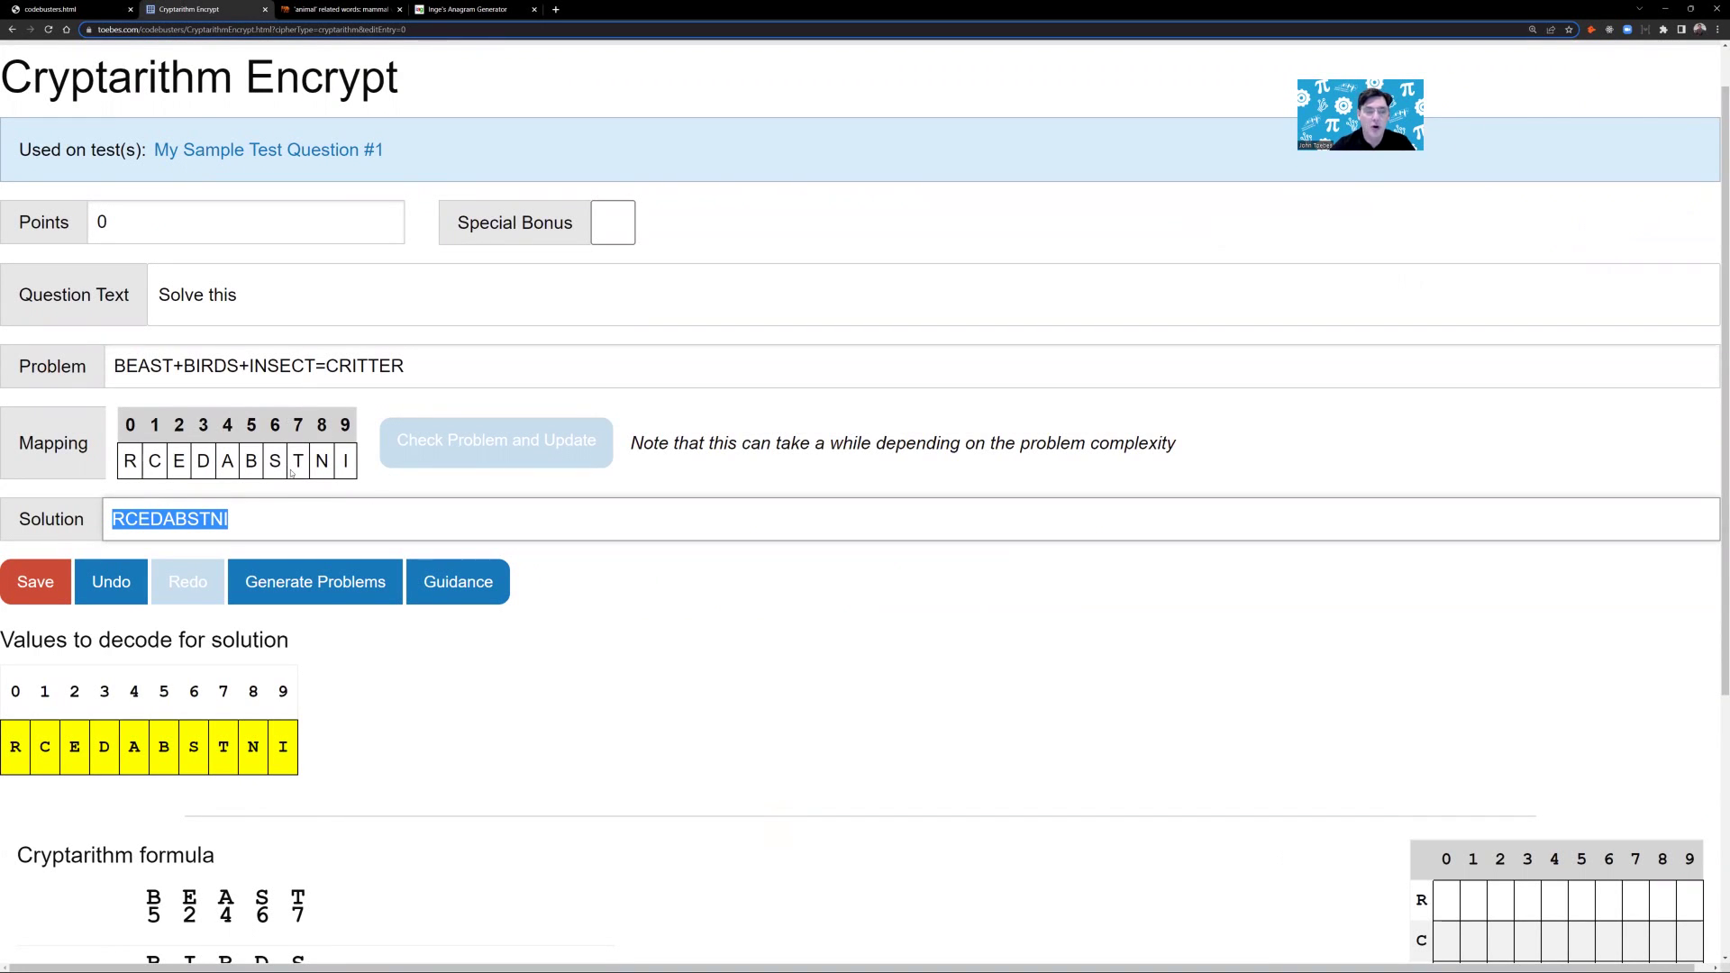
pyautogui.scroll(-2, 291, 473)
pyautogui.scroll(-2, 230, 529)
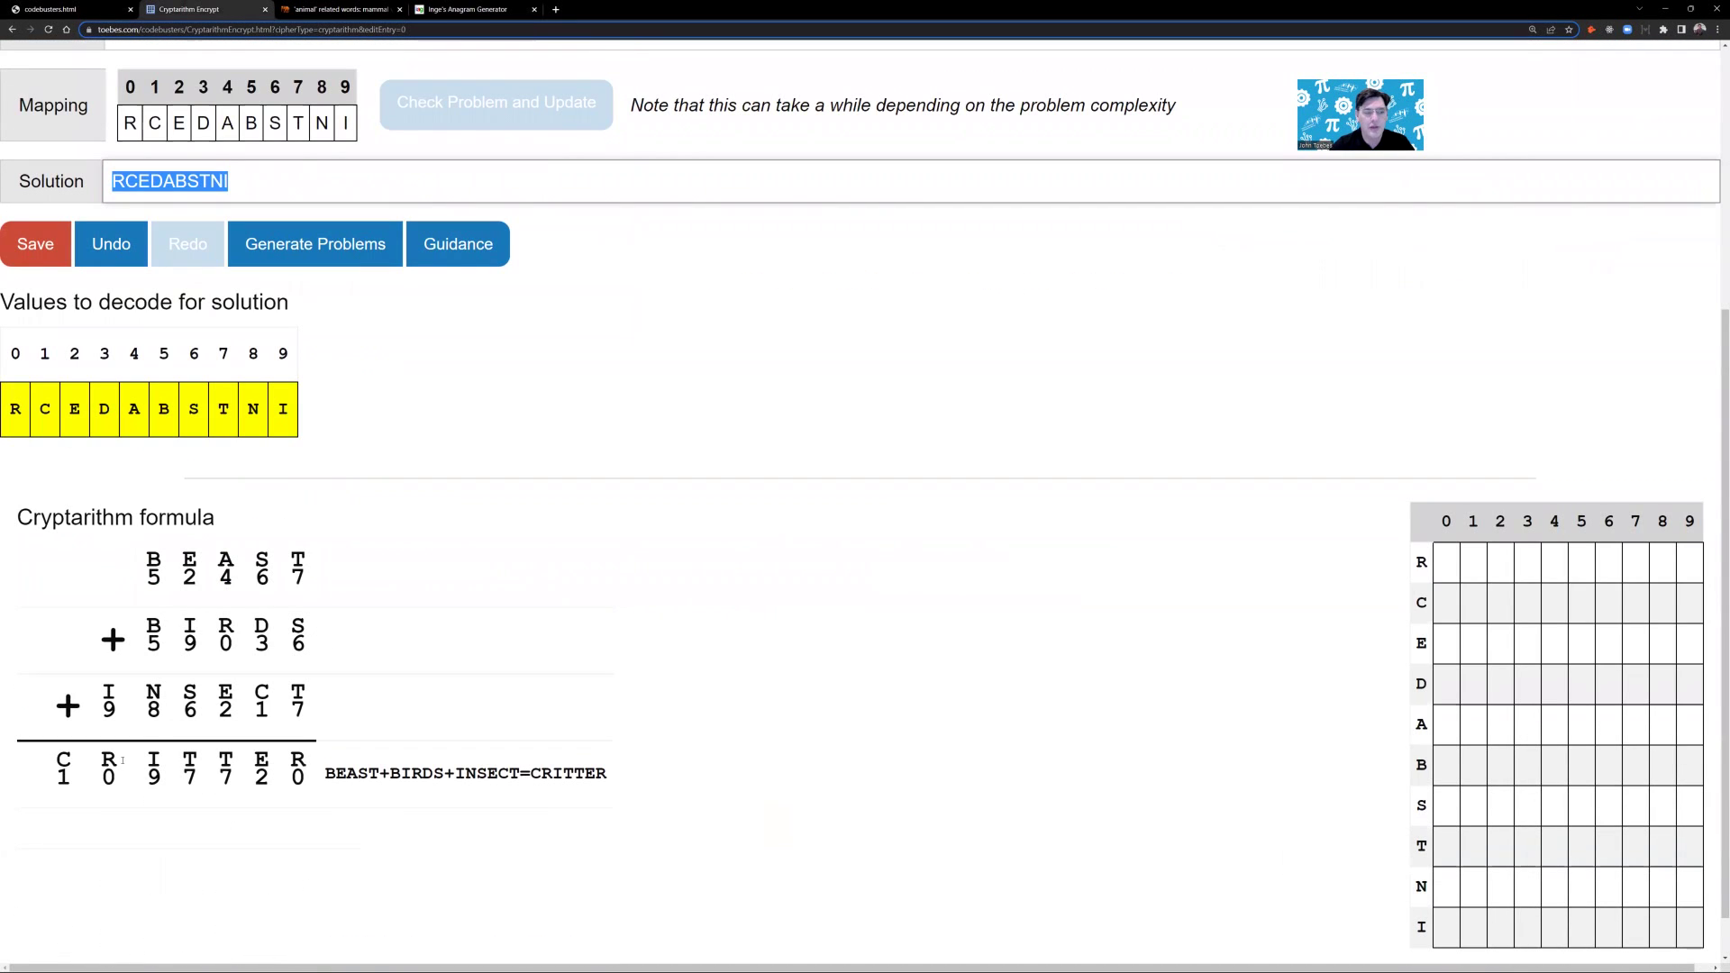
pyautogui.scroll(4, 201, 619)
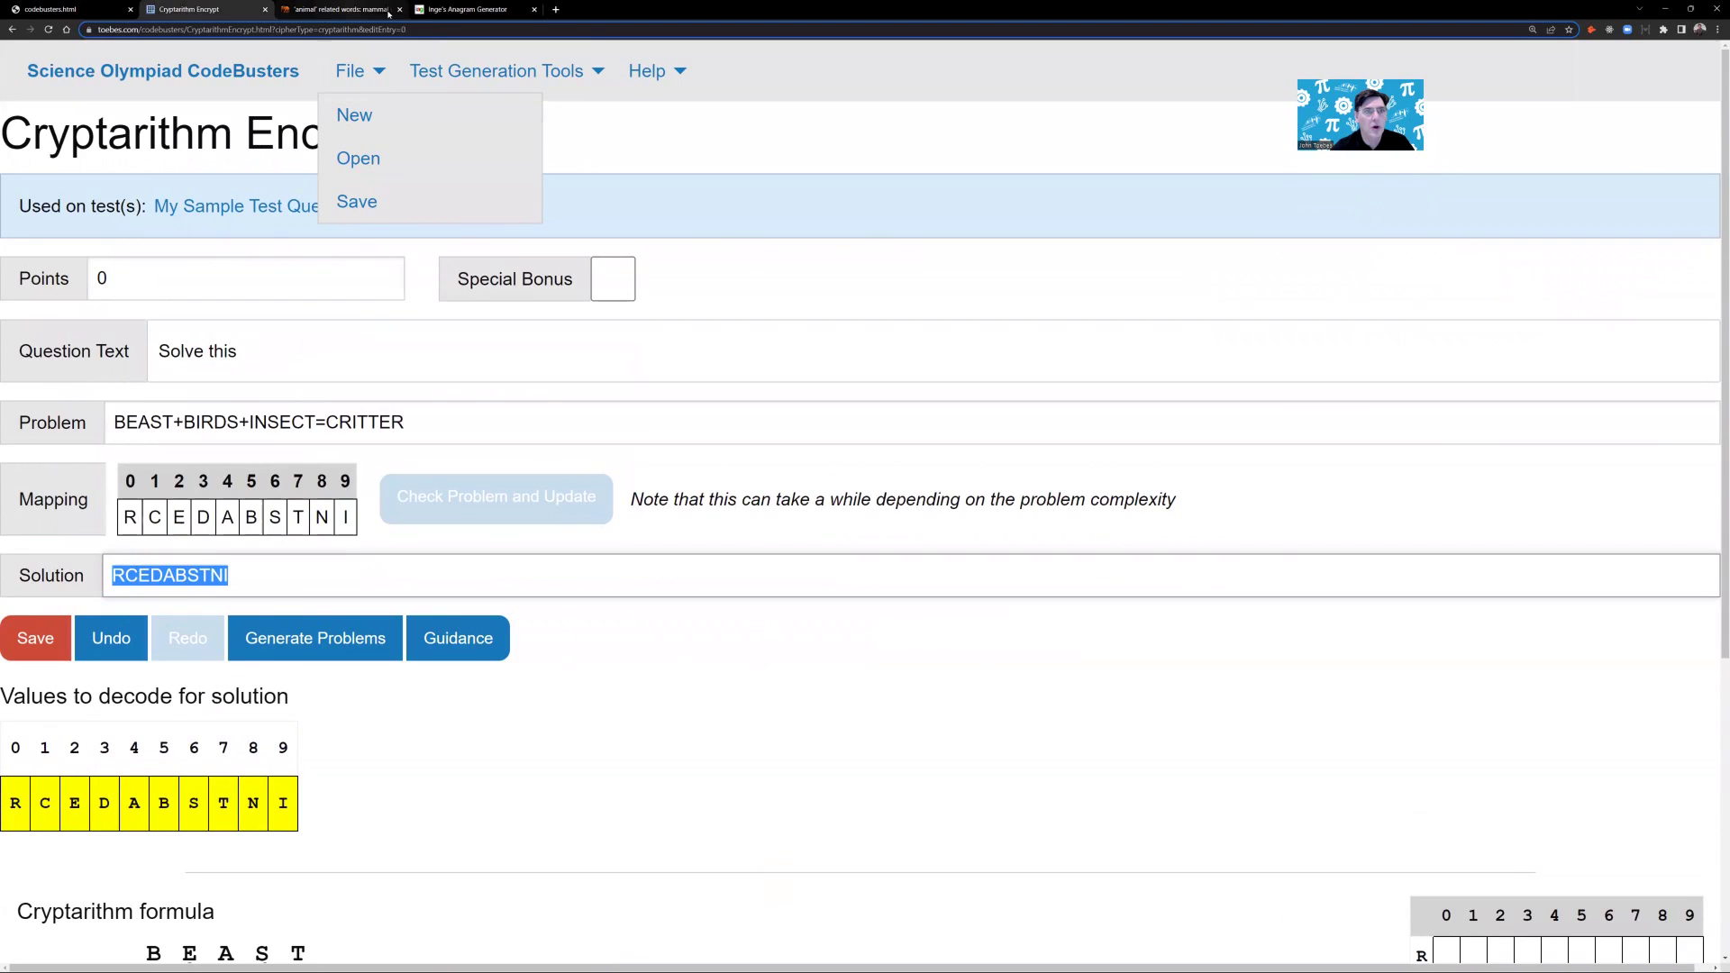
pyautogui.click(468, 9)
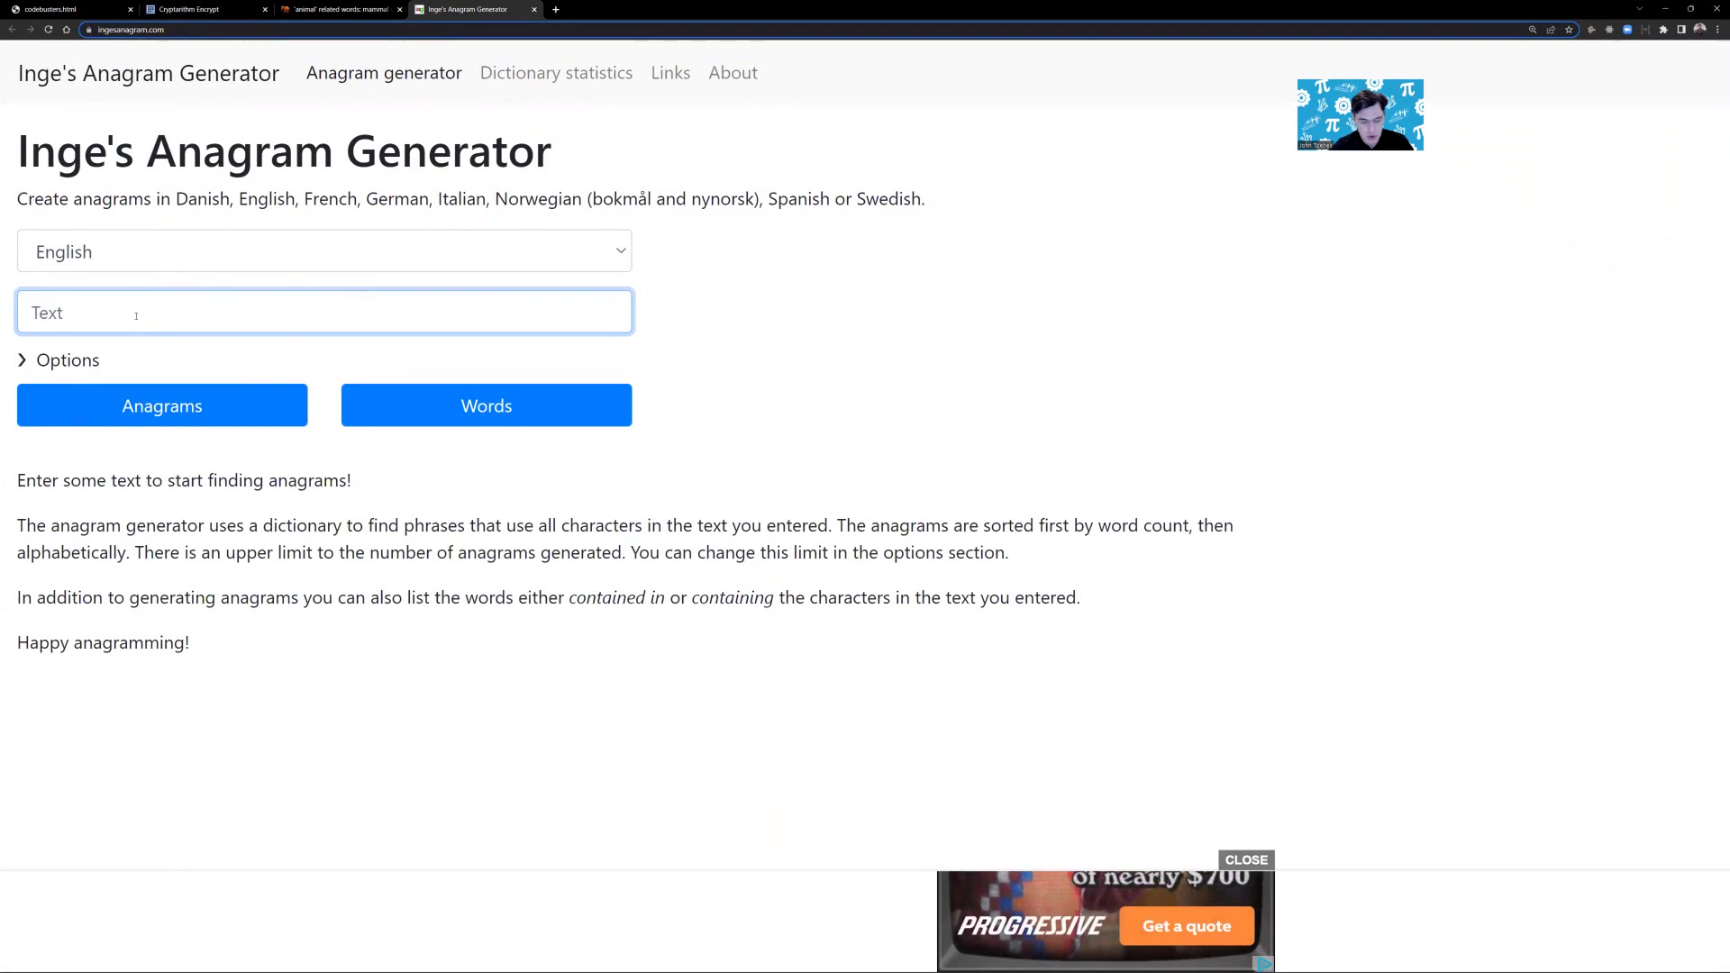
pyautogui.hotkey('ctrl', 'v')
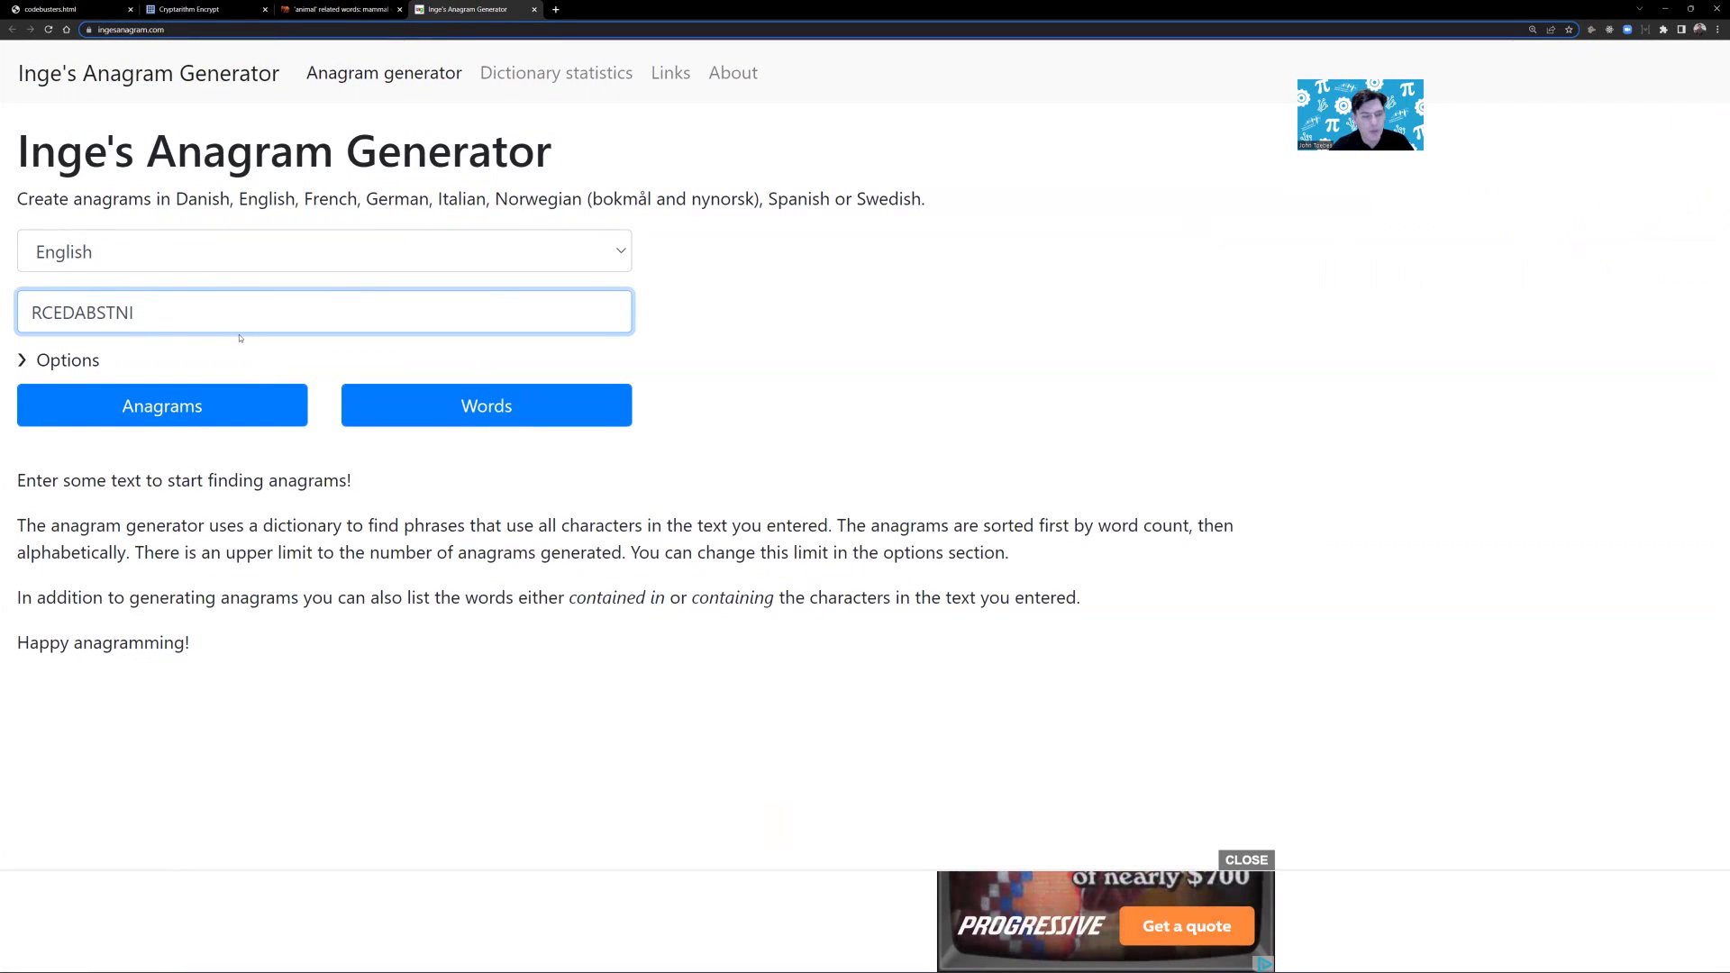
pyautogui.hotkey('ctrl', 'v')
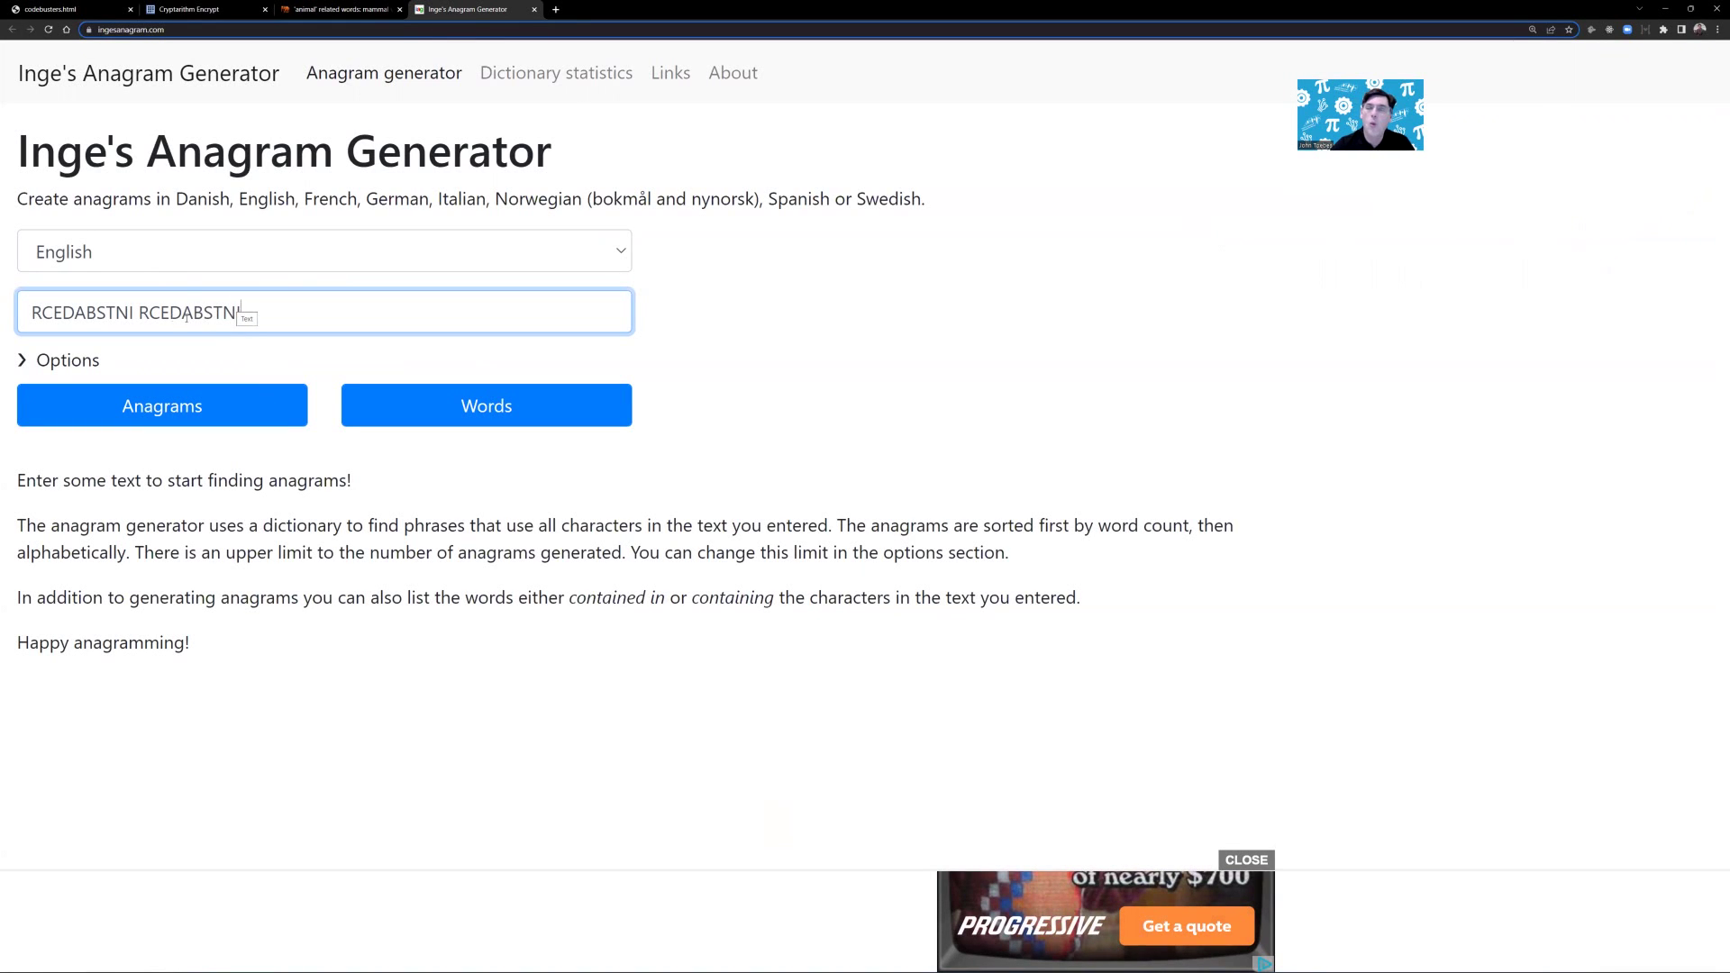
pyautogui.click(491, 410)
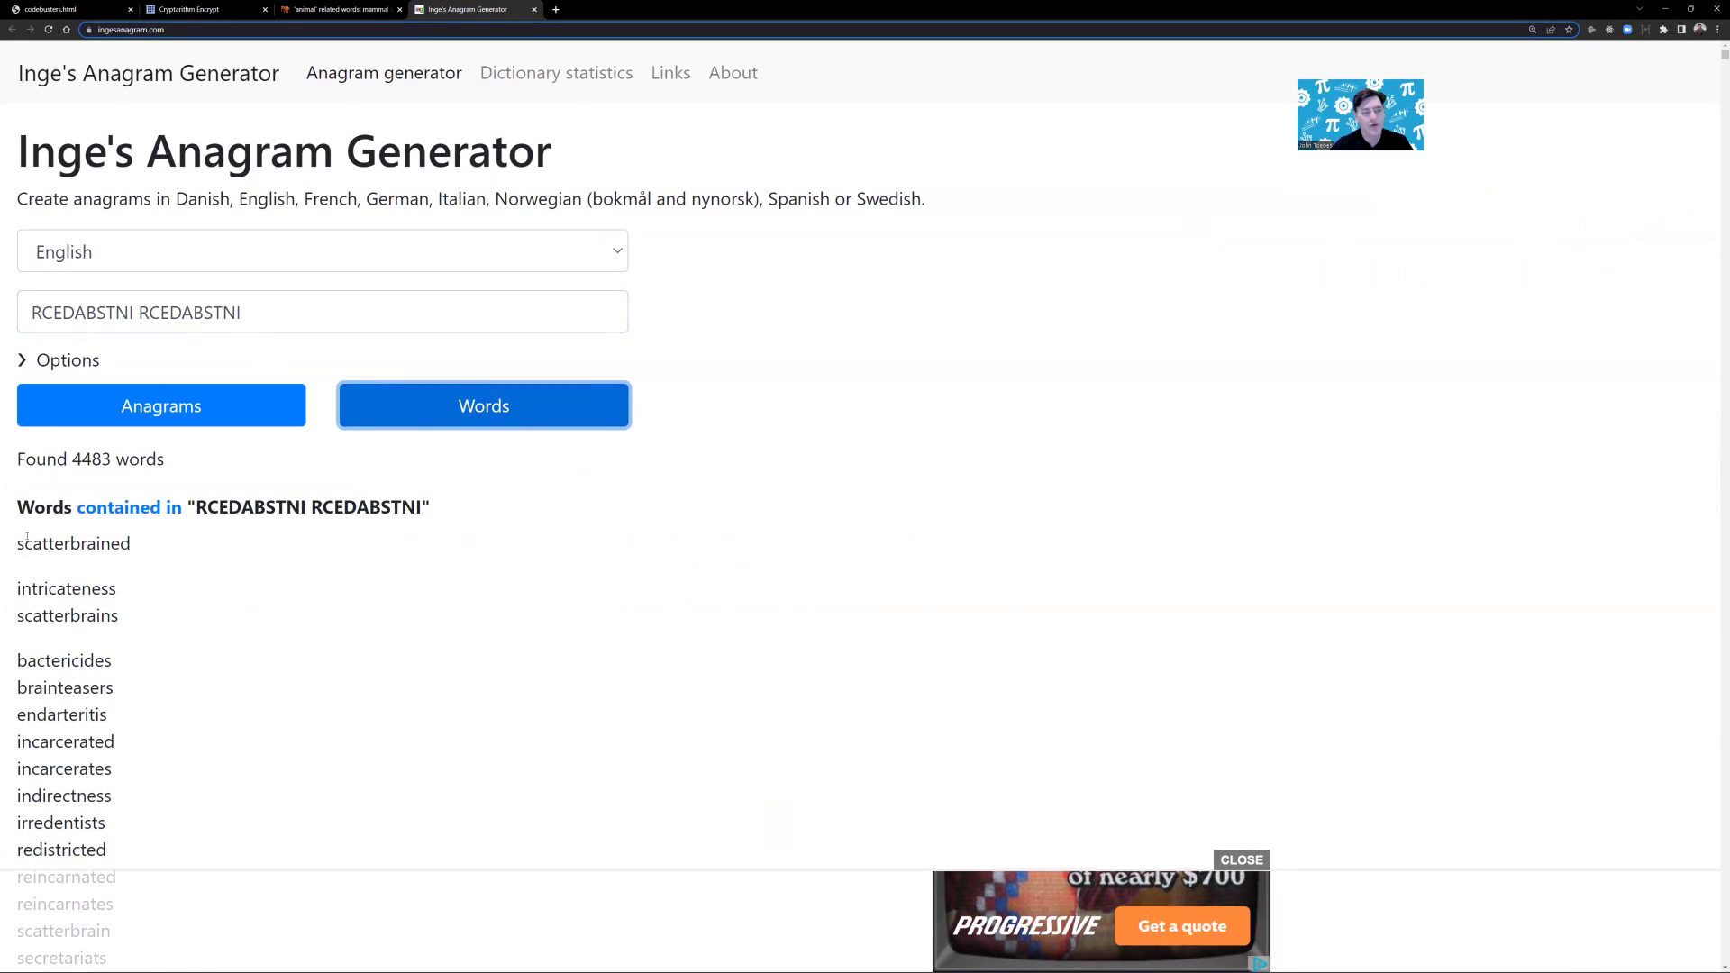
# Pick "scatterbrained" from the word list and replace the cryptarithm's solution with it, split into two words as "scatter brained"
pyautogui.moveTo(16, 546); pyautogui.dragTo(142, 546)
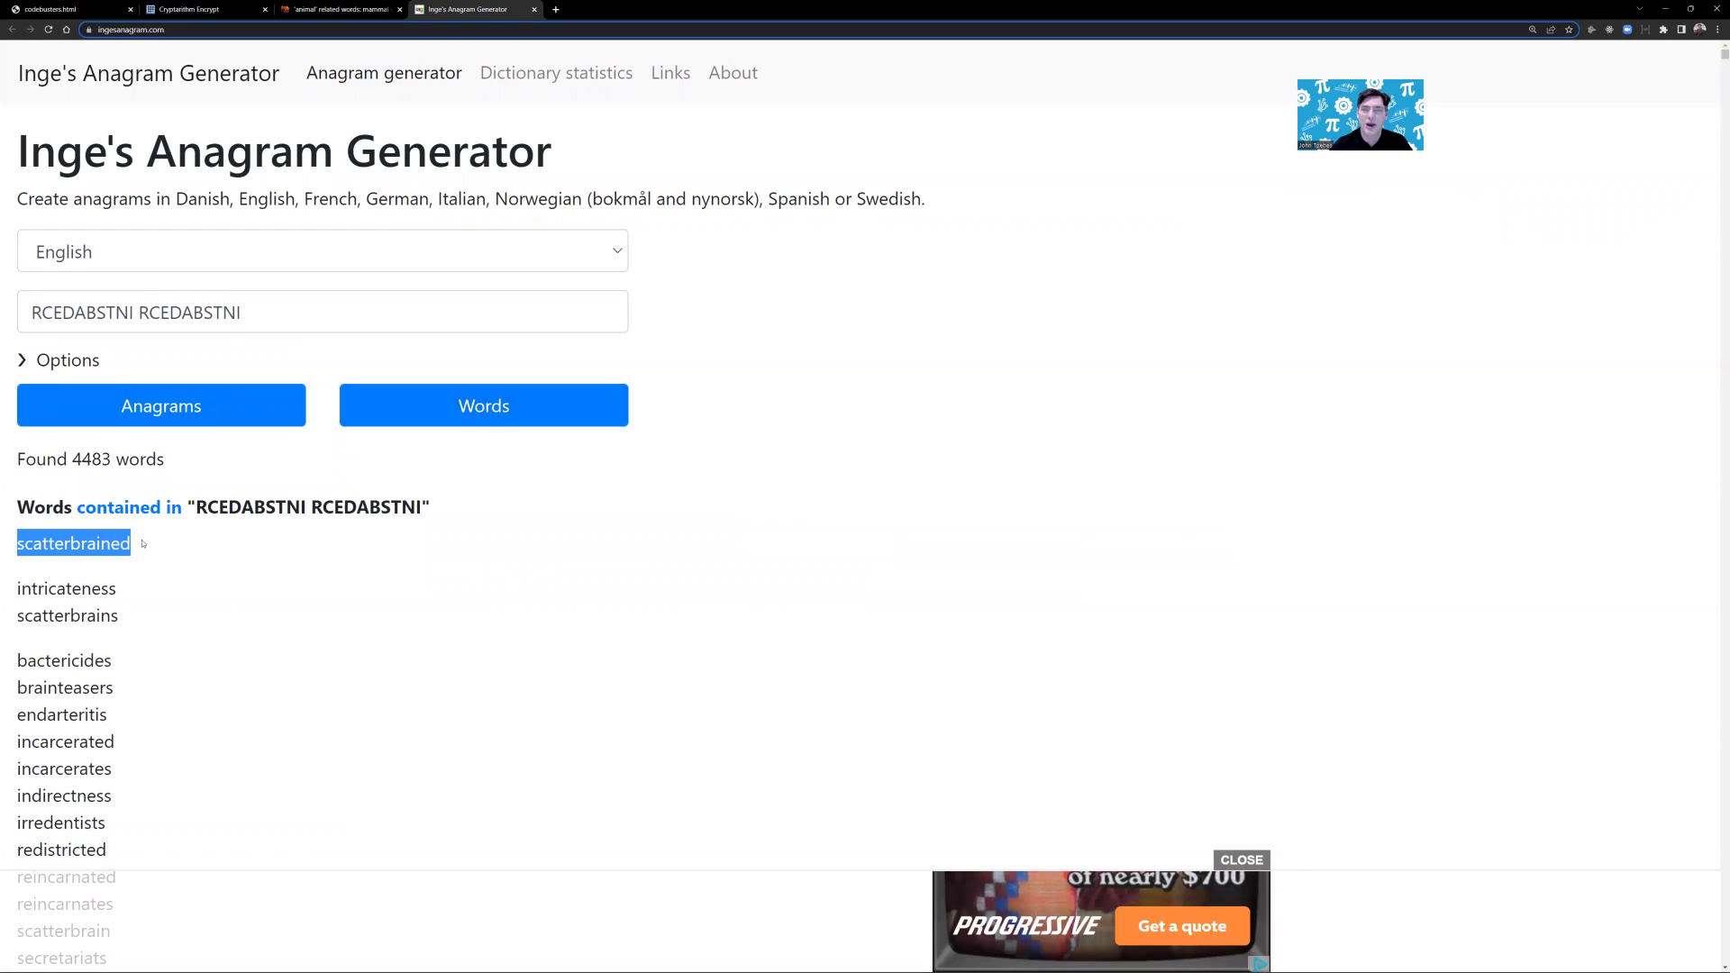
pyautogui.hotkey('ctrl', '2')
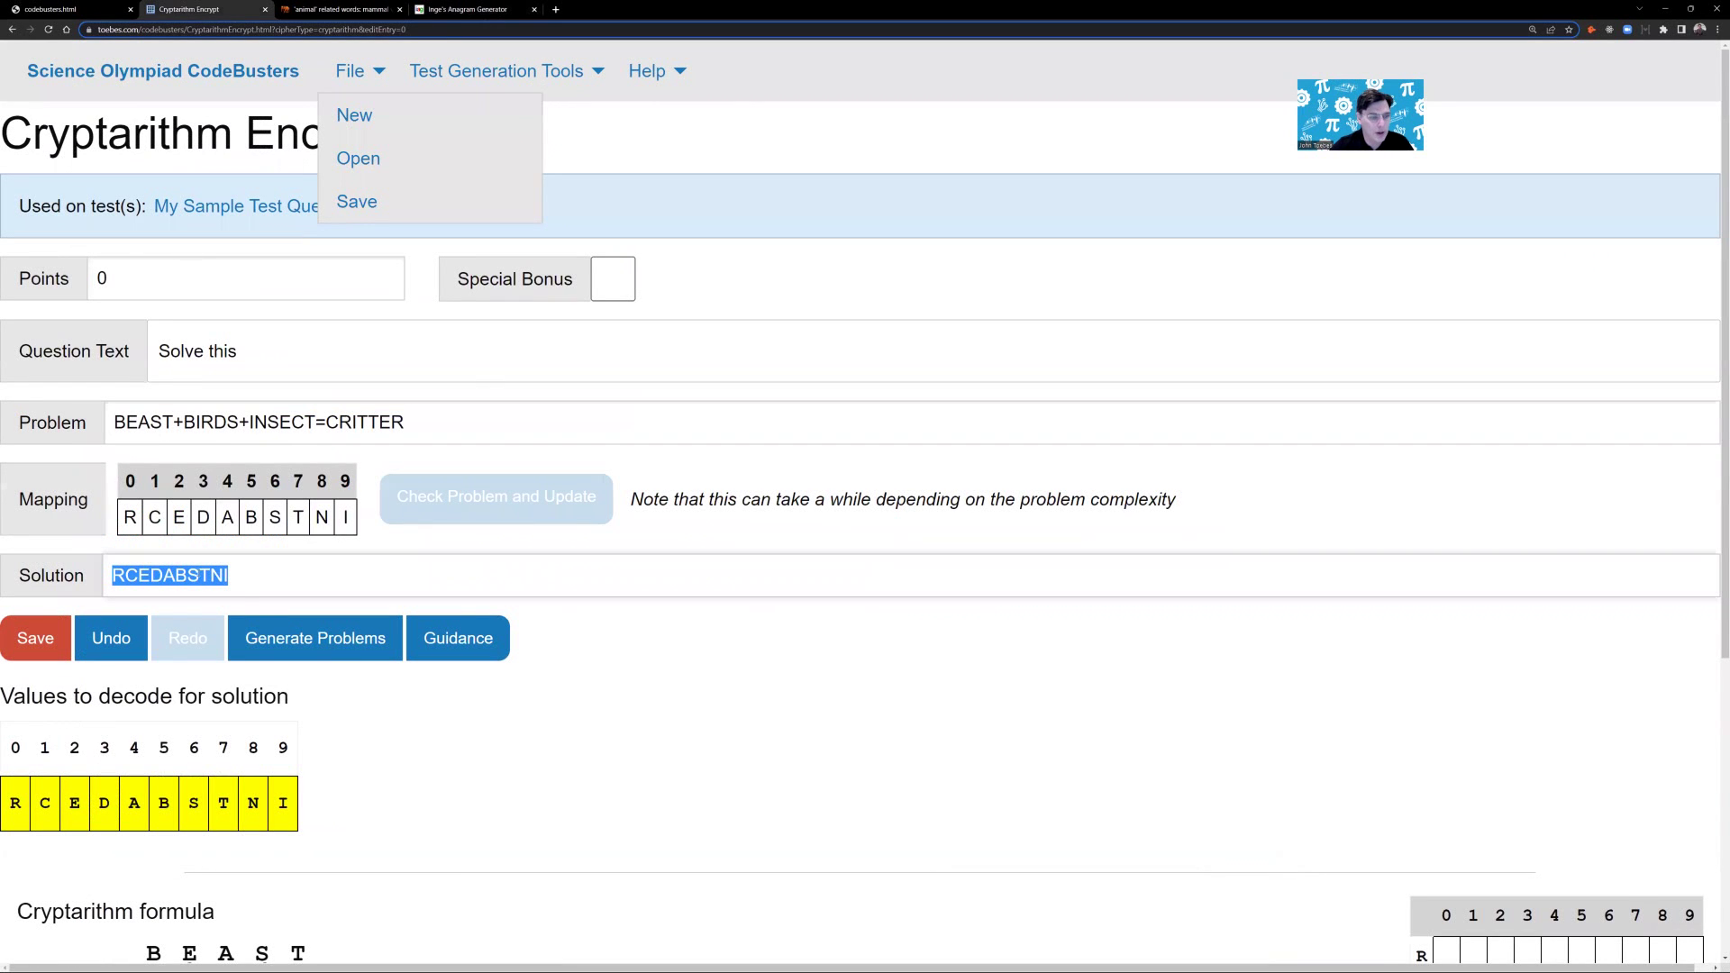
pyautogui.write('s')
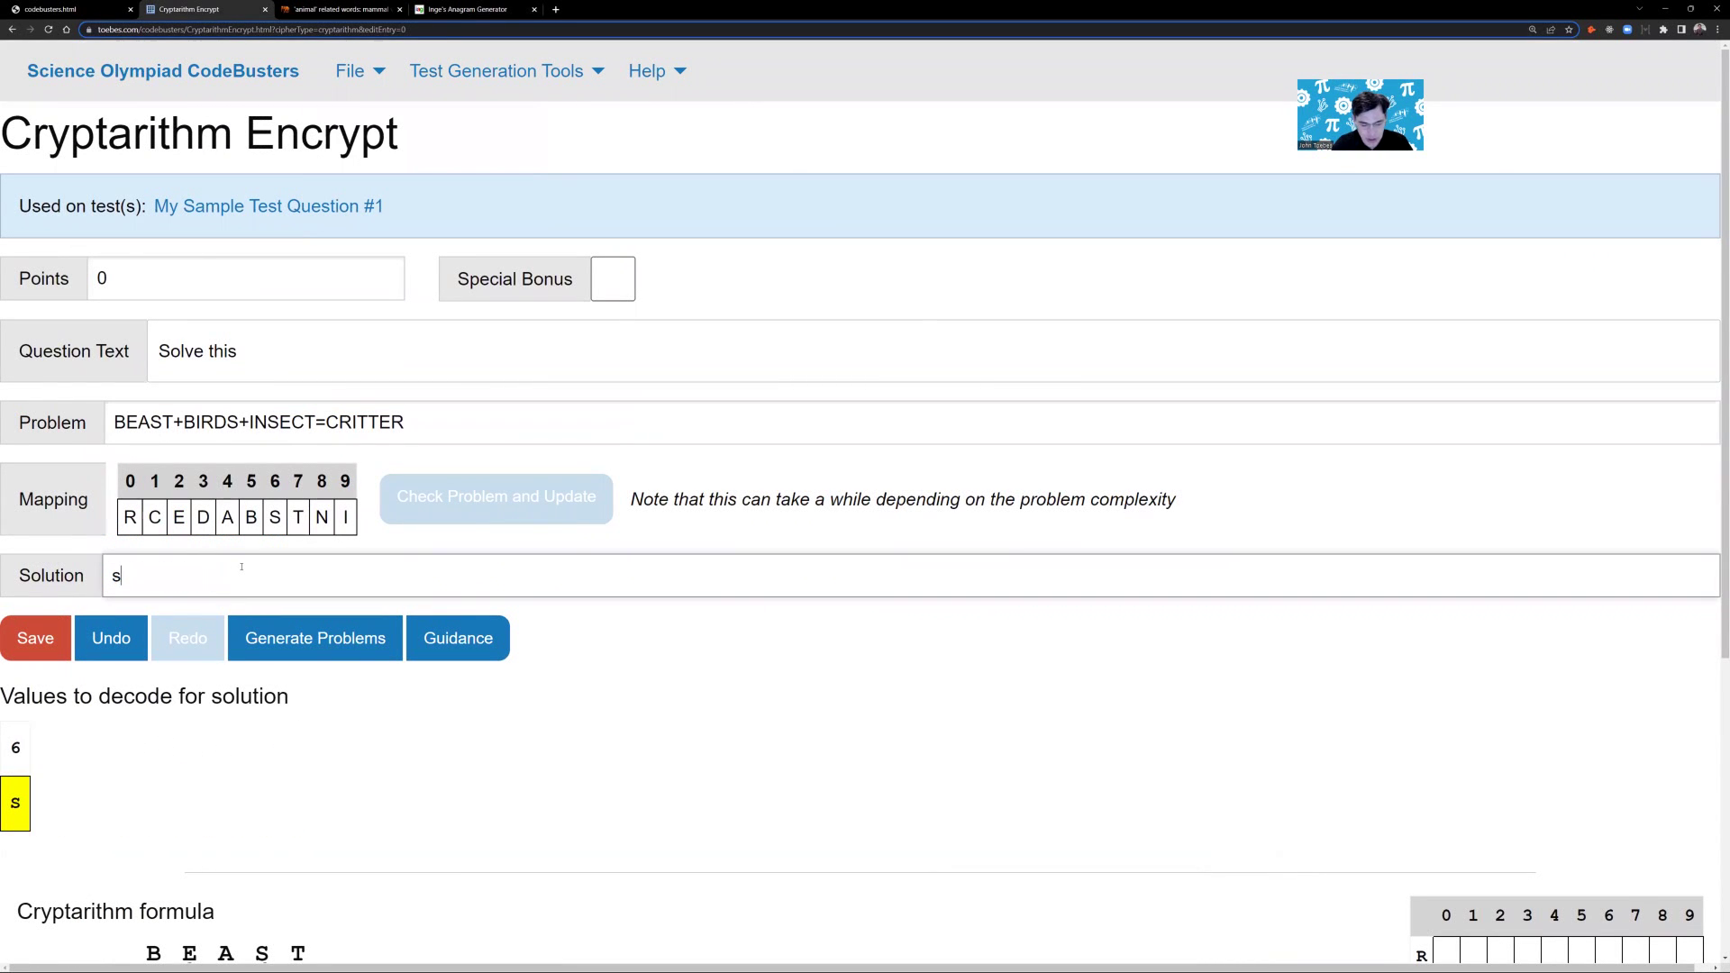
pyautogui.write('catterbrained')
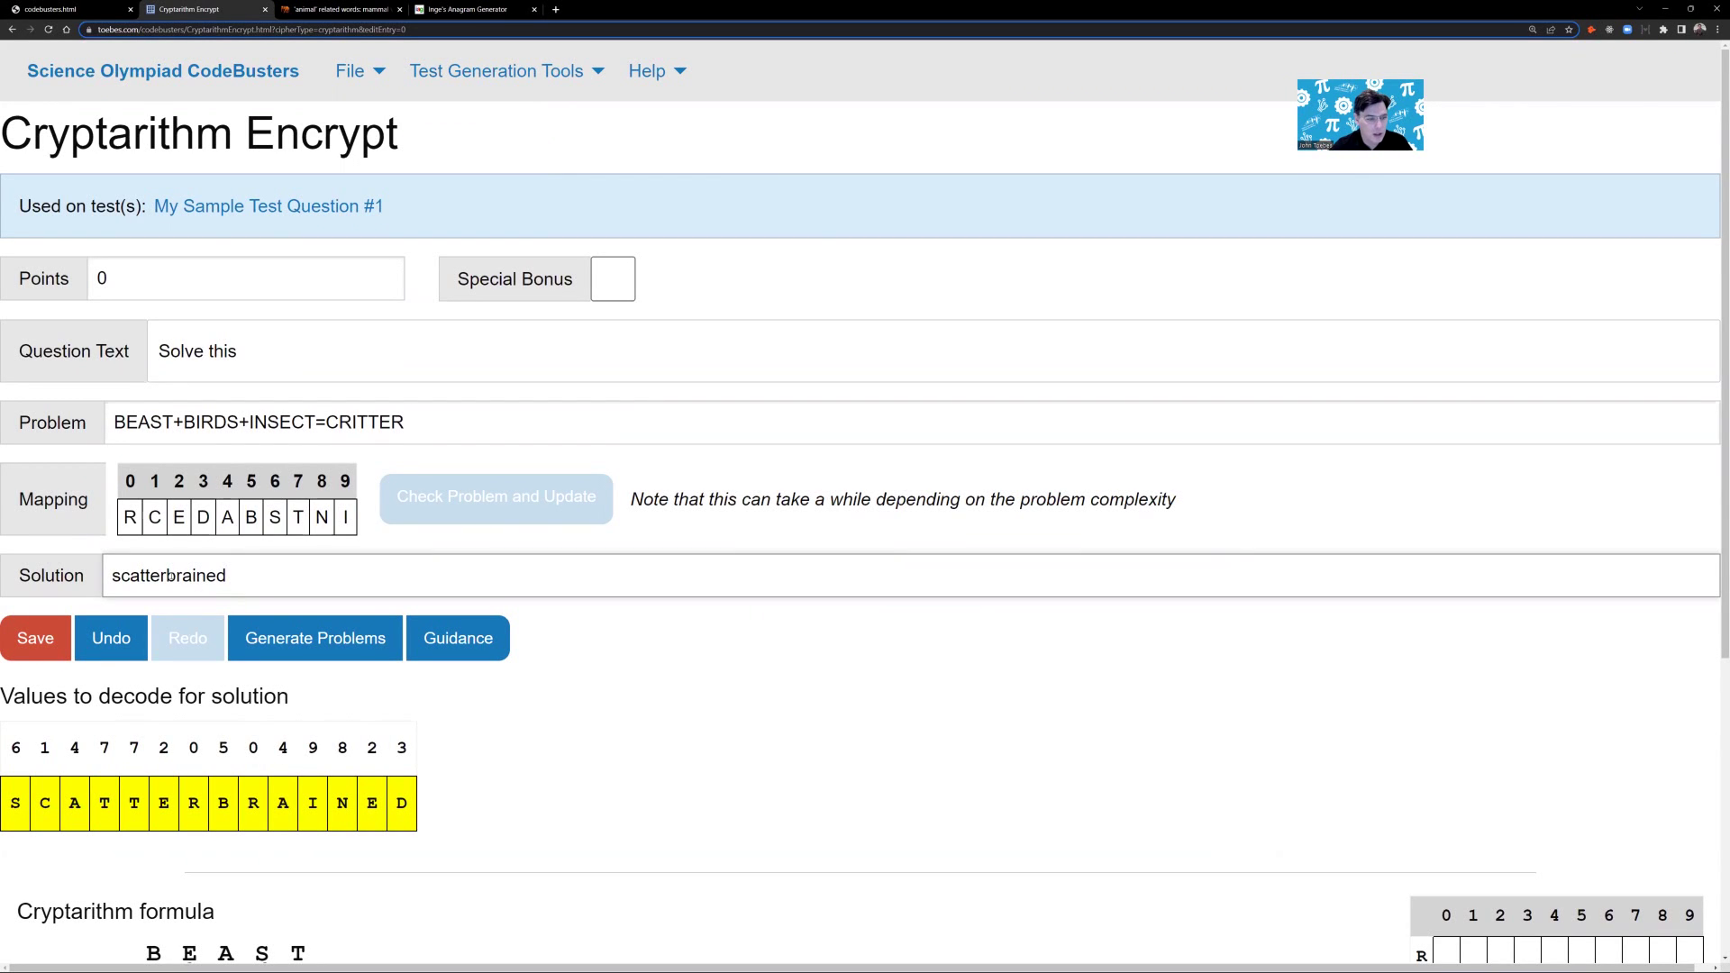
pyautogui.click(170, 577)
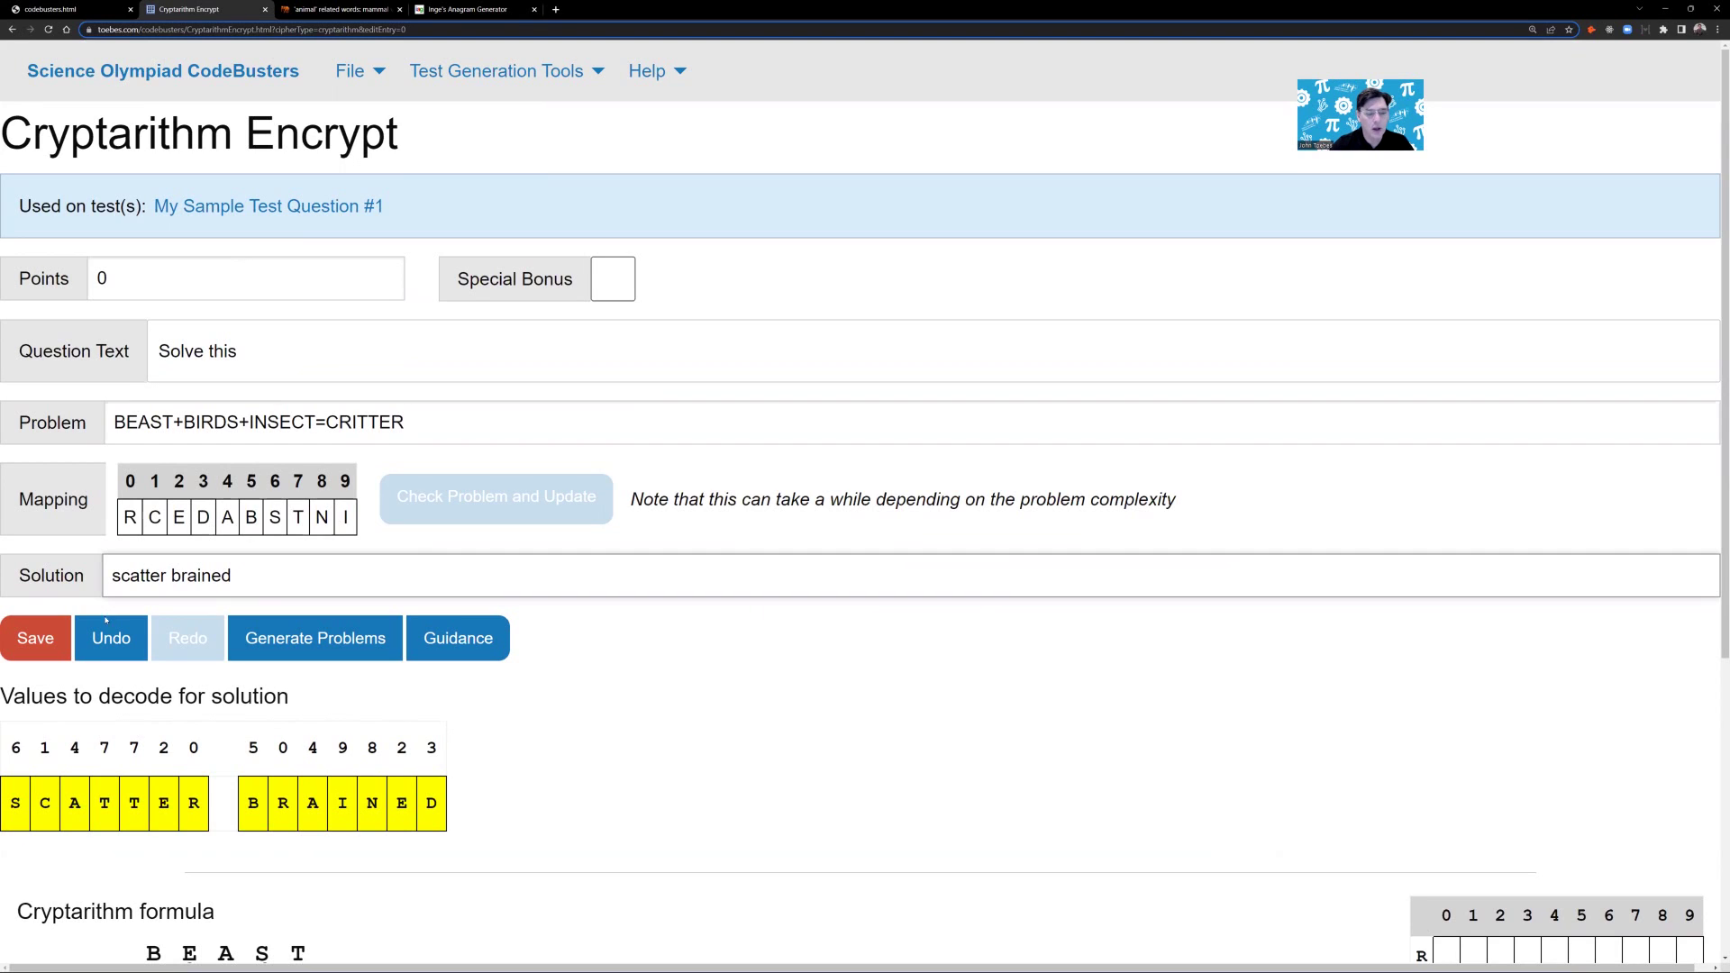
# Extend the question text so it reads "Solve this cryptarithm and use the values to decode what"
pyautogui.scroll(-1, 198, 638)
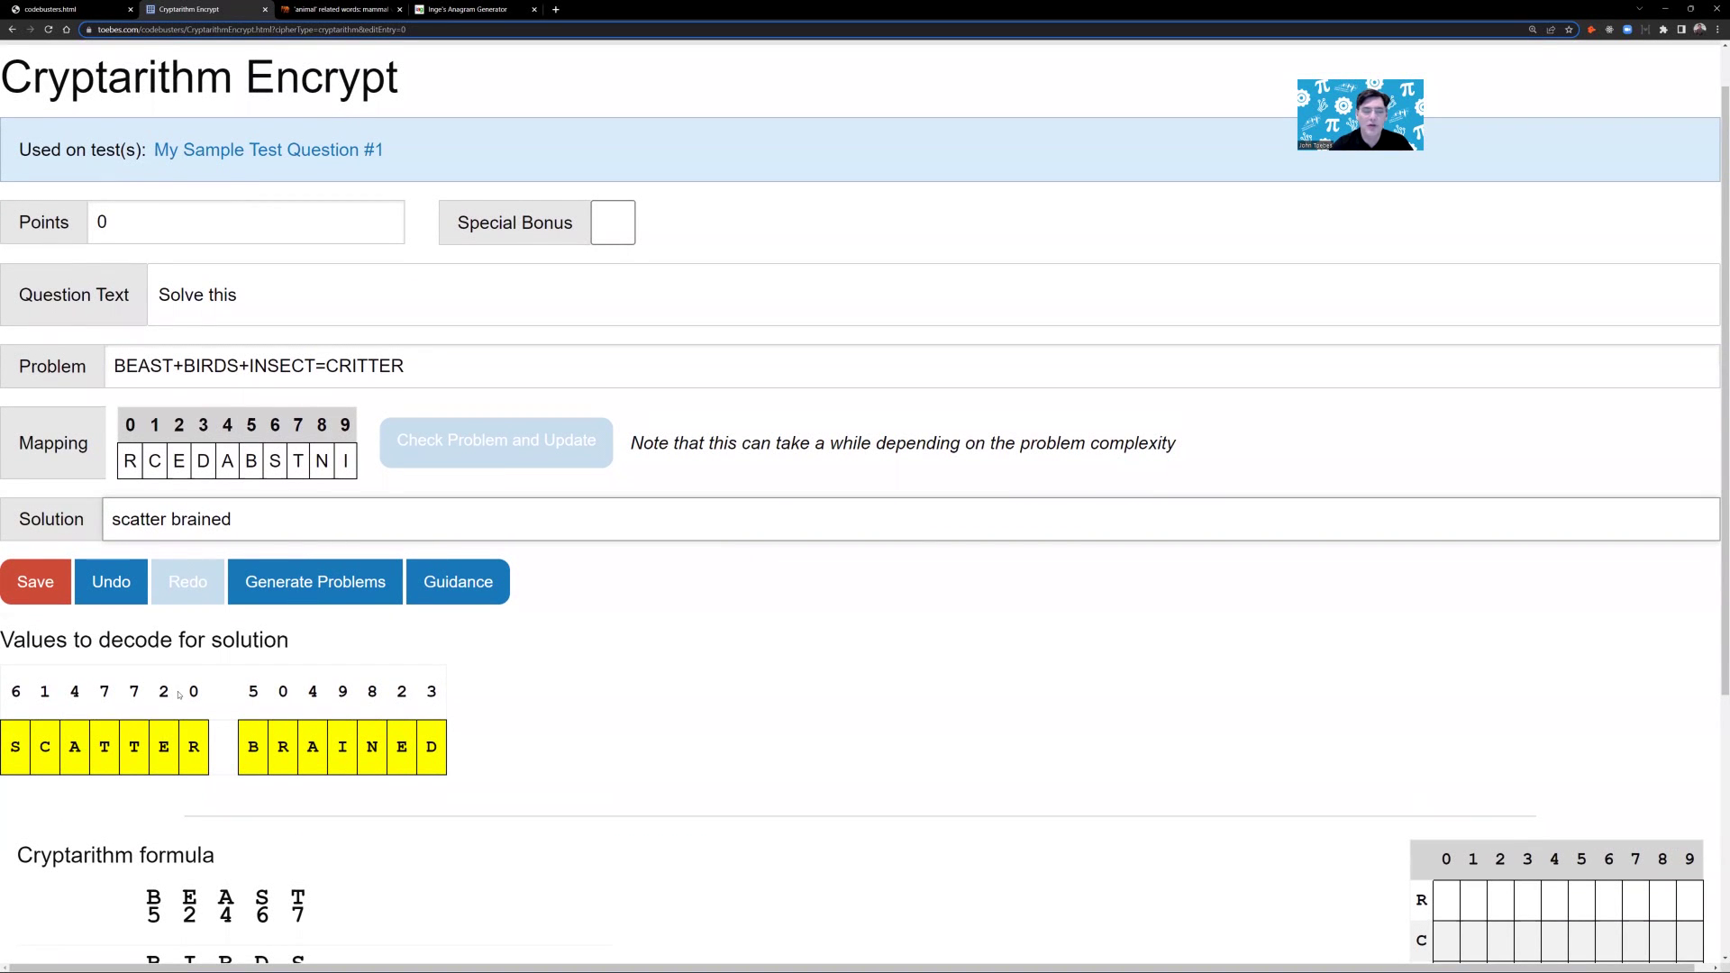
pyautogui.scroll(-2, 87, 717)
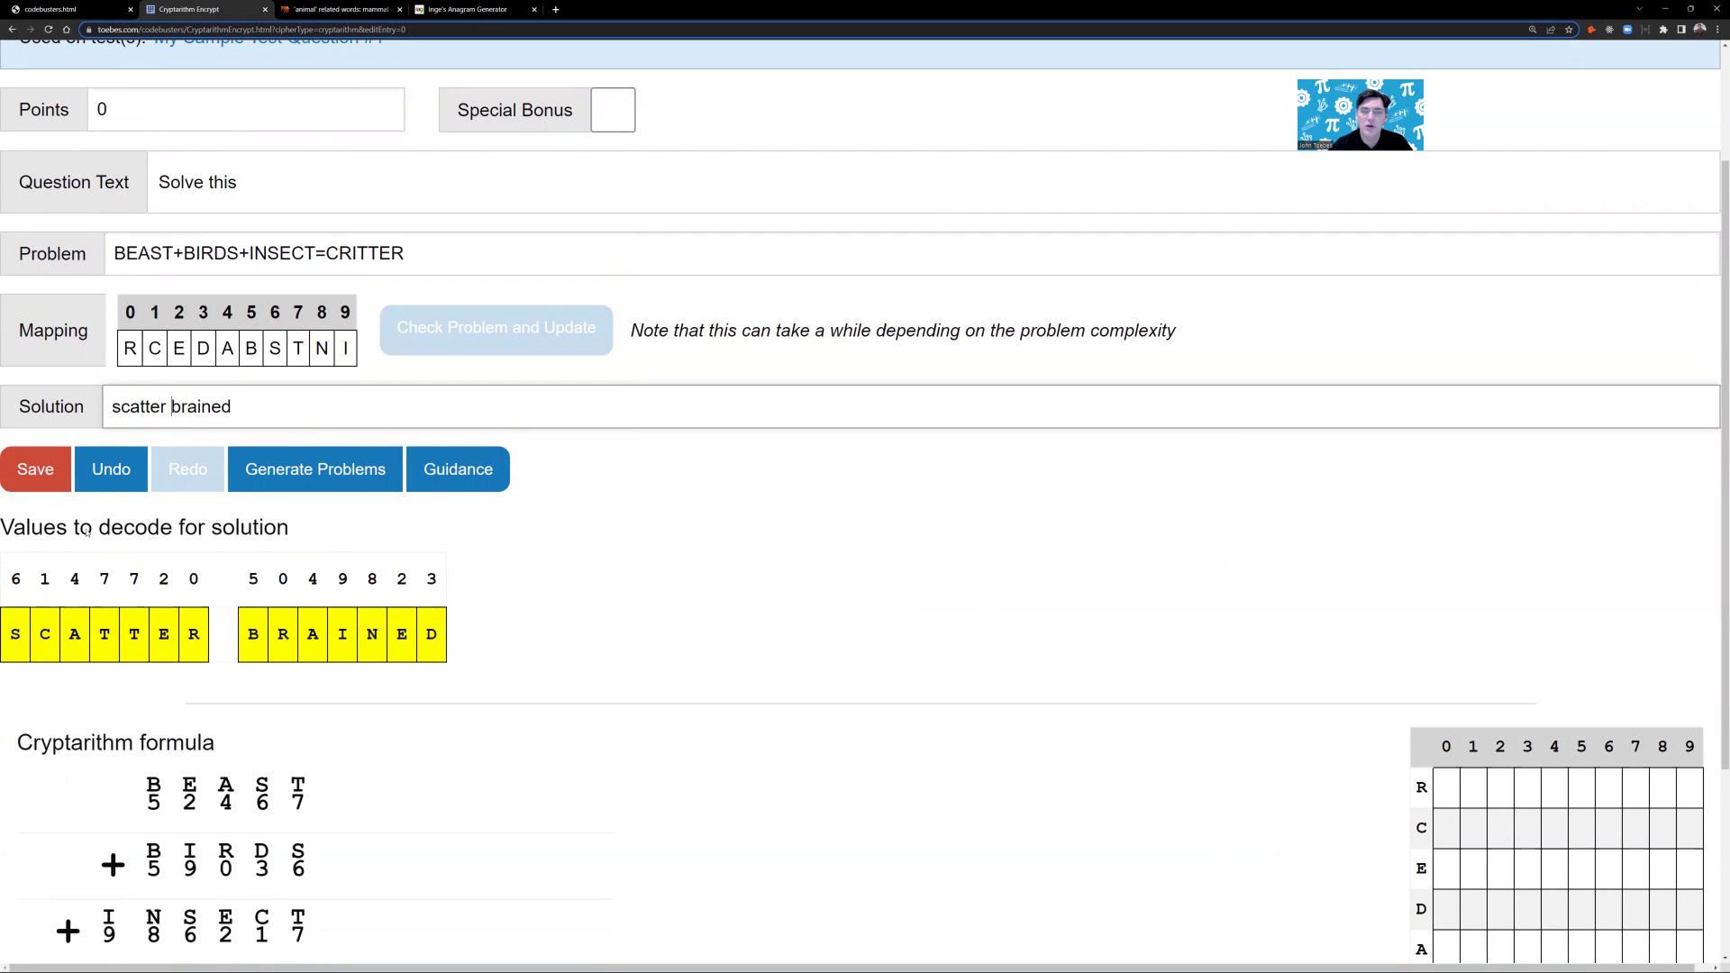
pyautogui.scroll(-2, 134, 789)
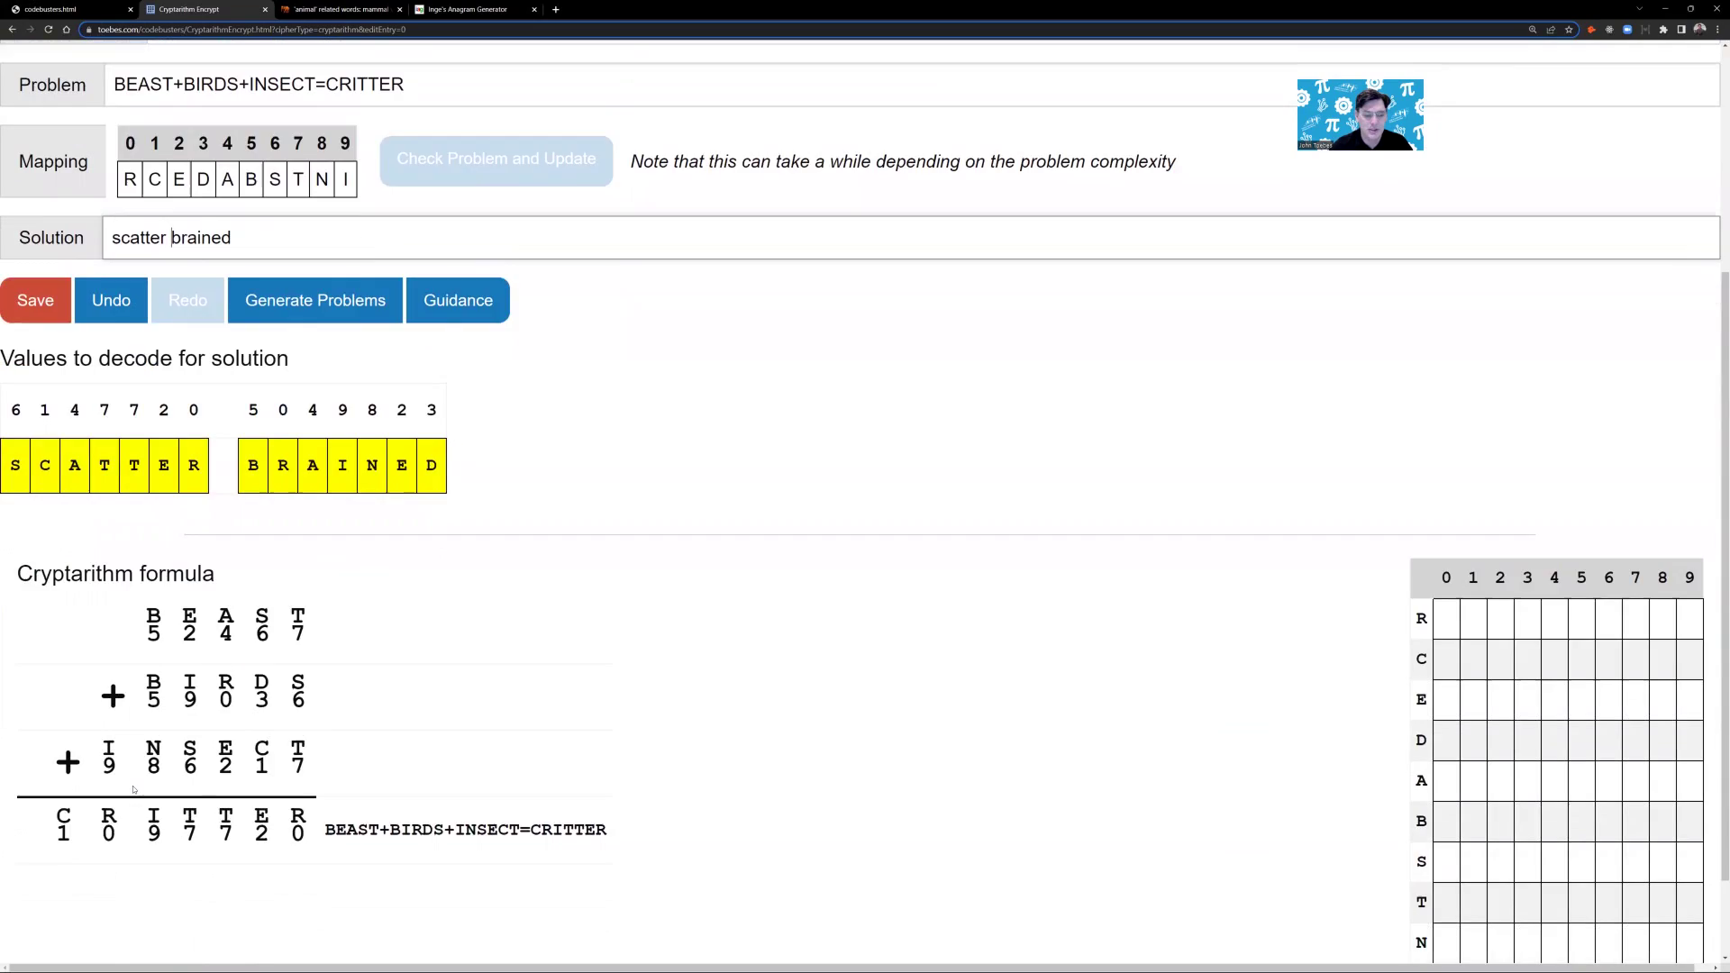
pyautogui.scroll(4, 259, 727)
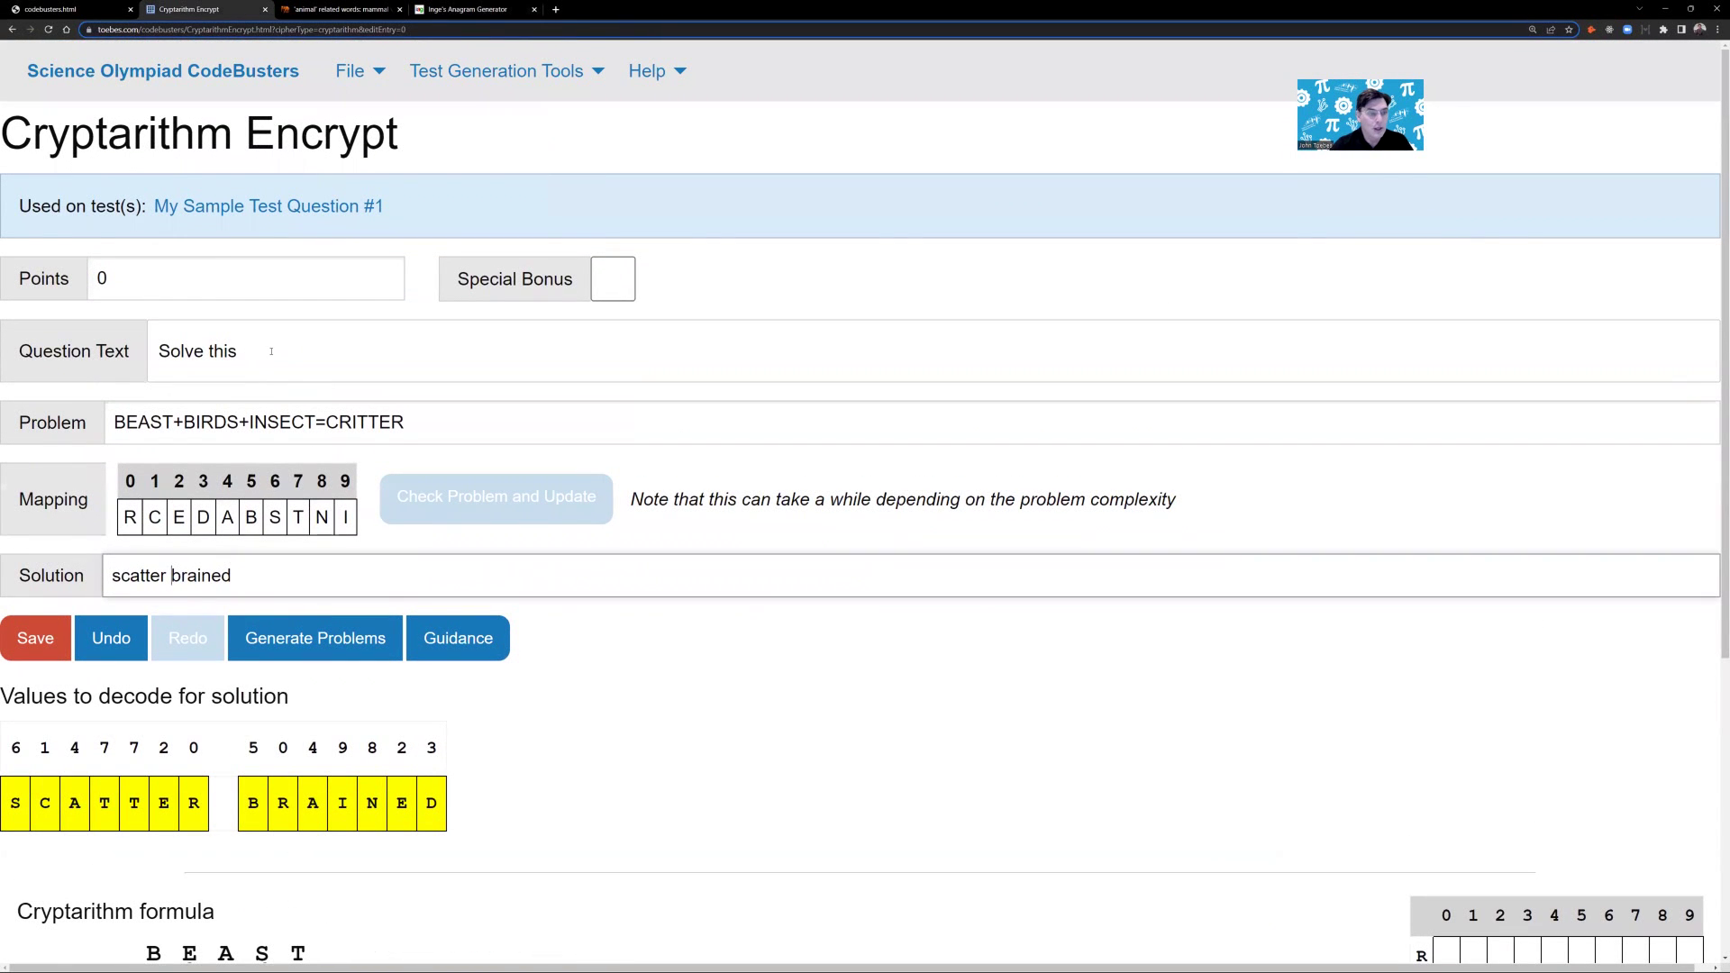
pyautogui.click(377, 355)
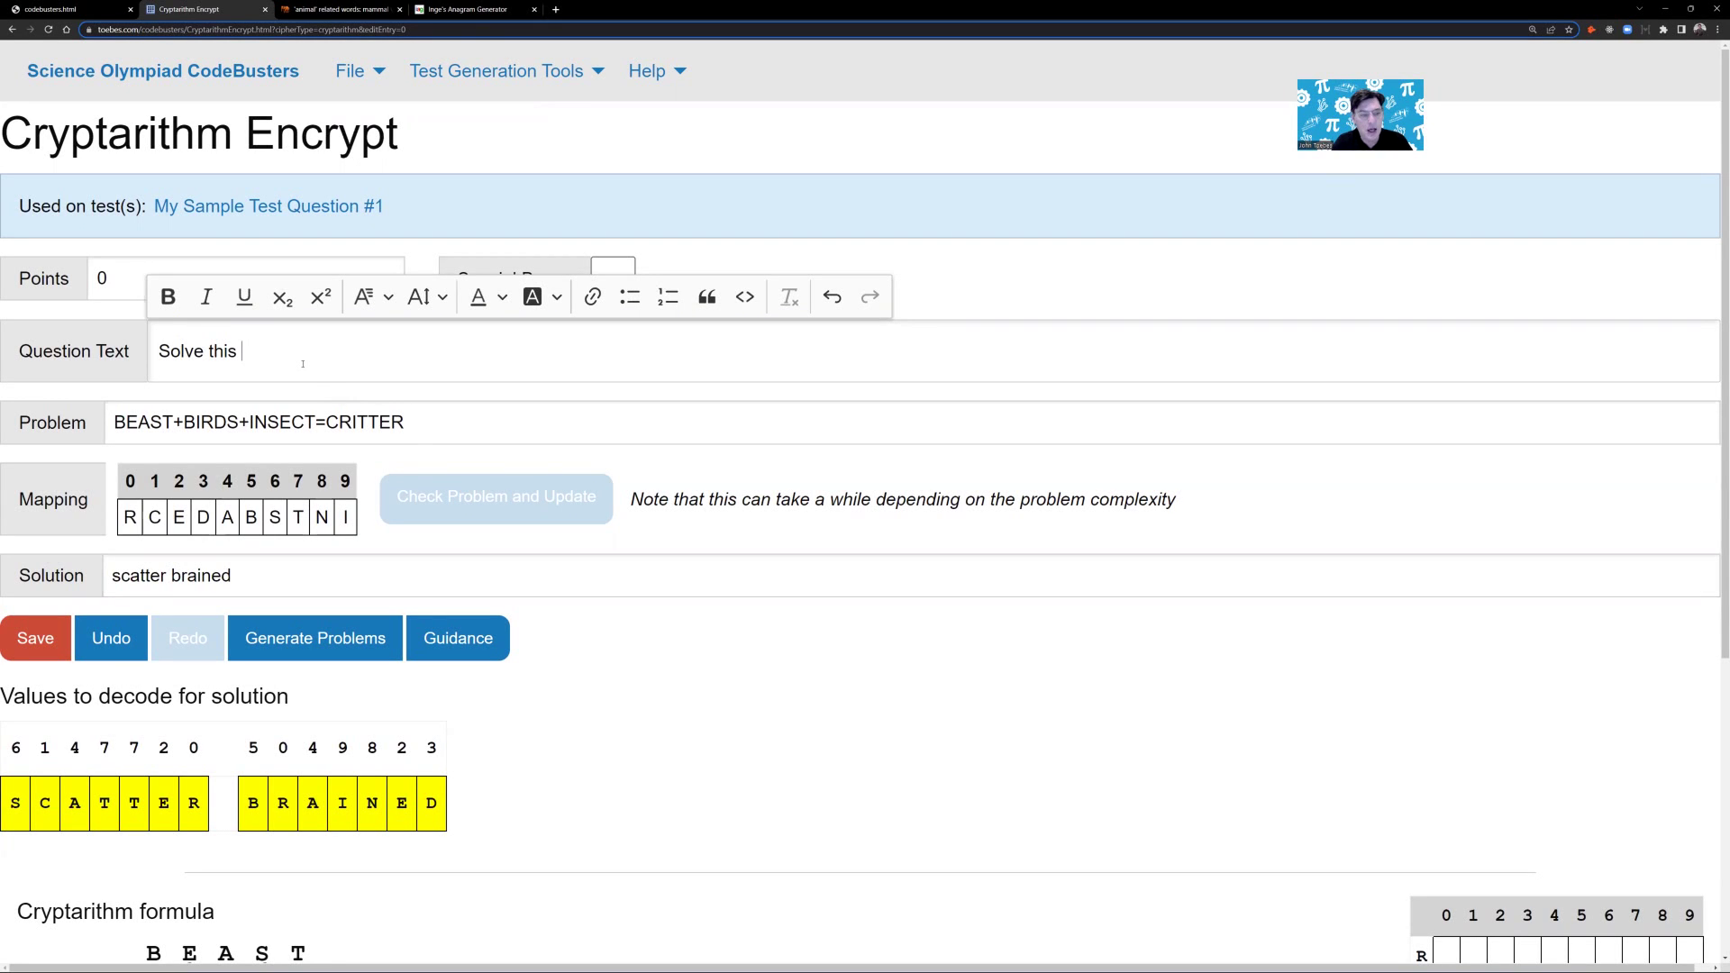
pyautogui.write('cryp')
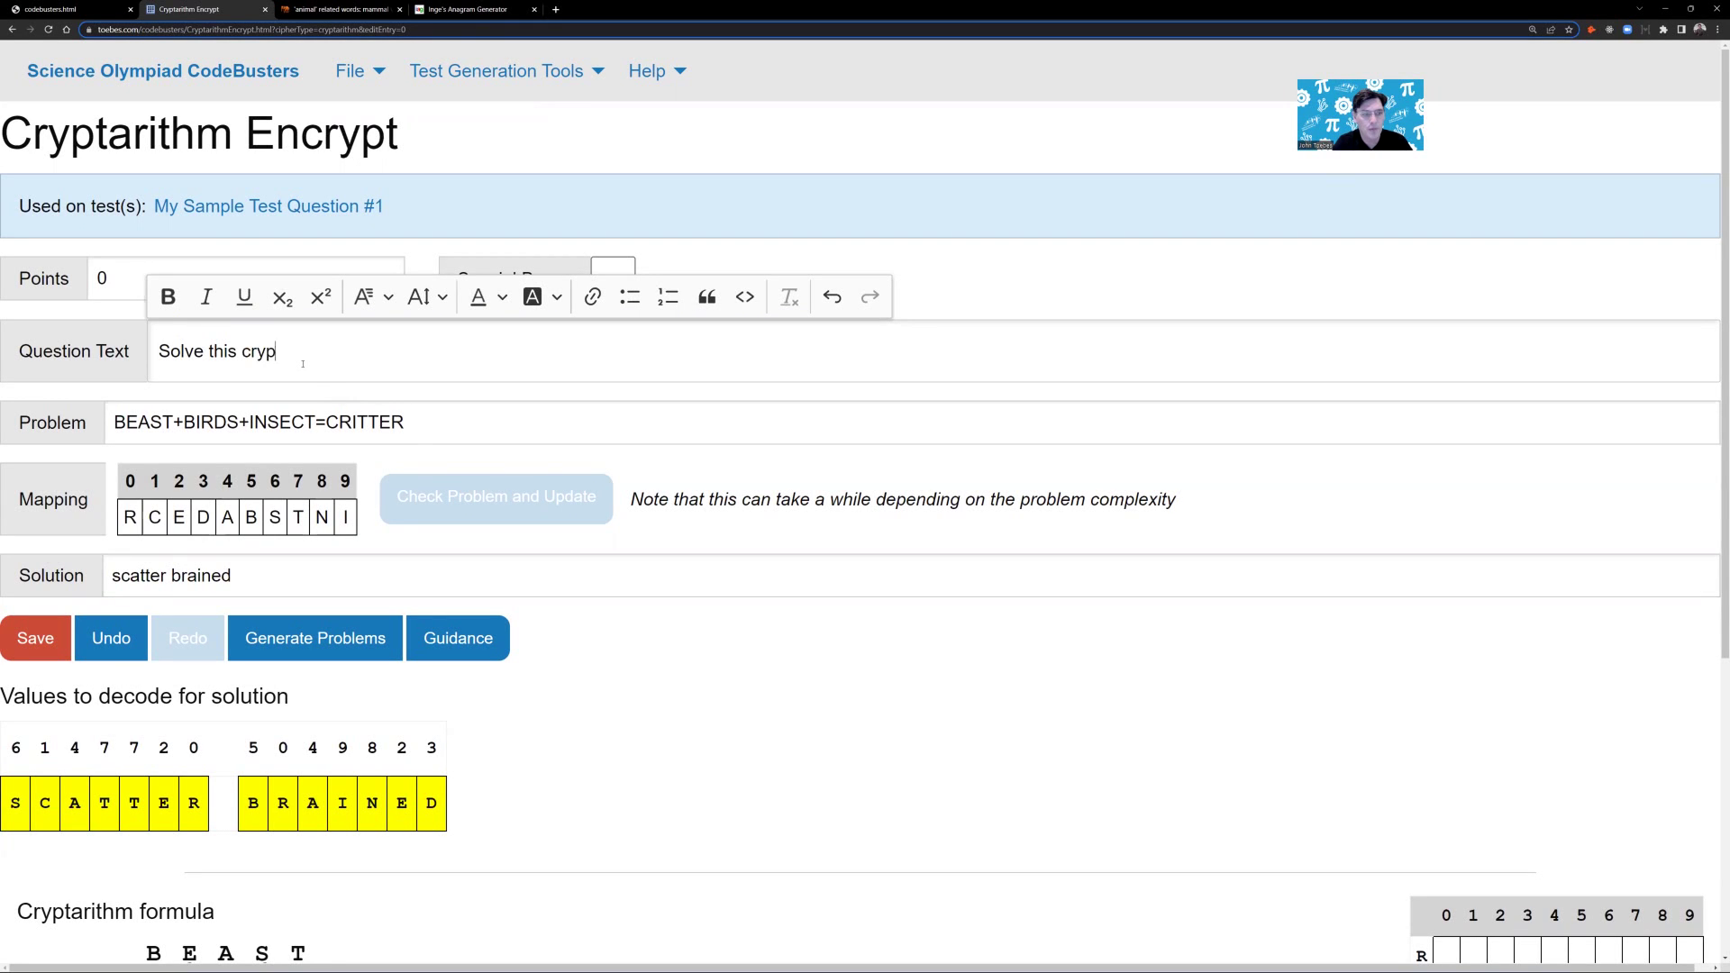
pyautogui.write('tarigh')
pyautogui.press('BackSpace')
pyautogui.press('BackSpace')
pyautogui.write('jh')
pyautogui.press('BackSpace')
pyautogui.press('BackSpace')
pyautogui.write('h')
pyautogui.press('BackSpace')
pyautogui.write('thm and ')
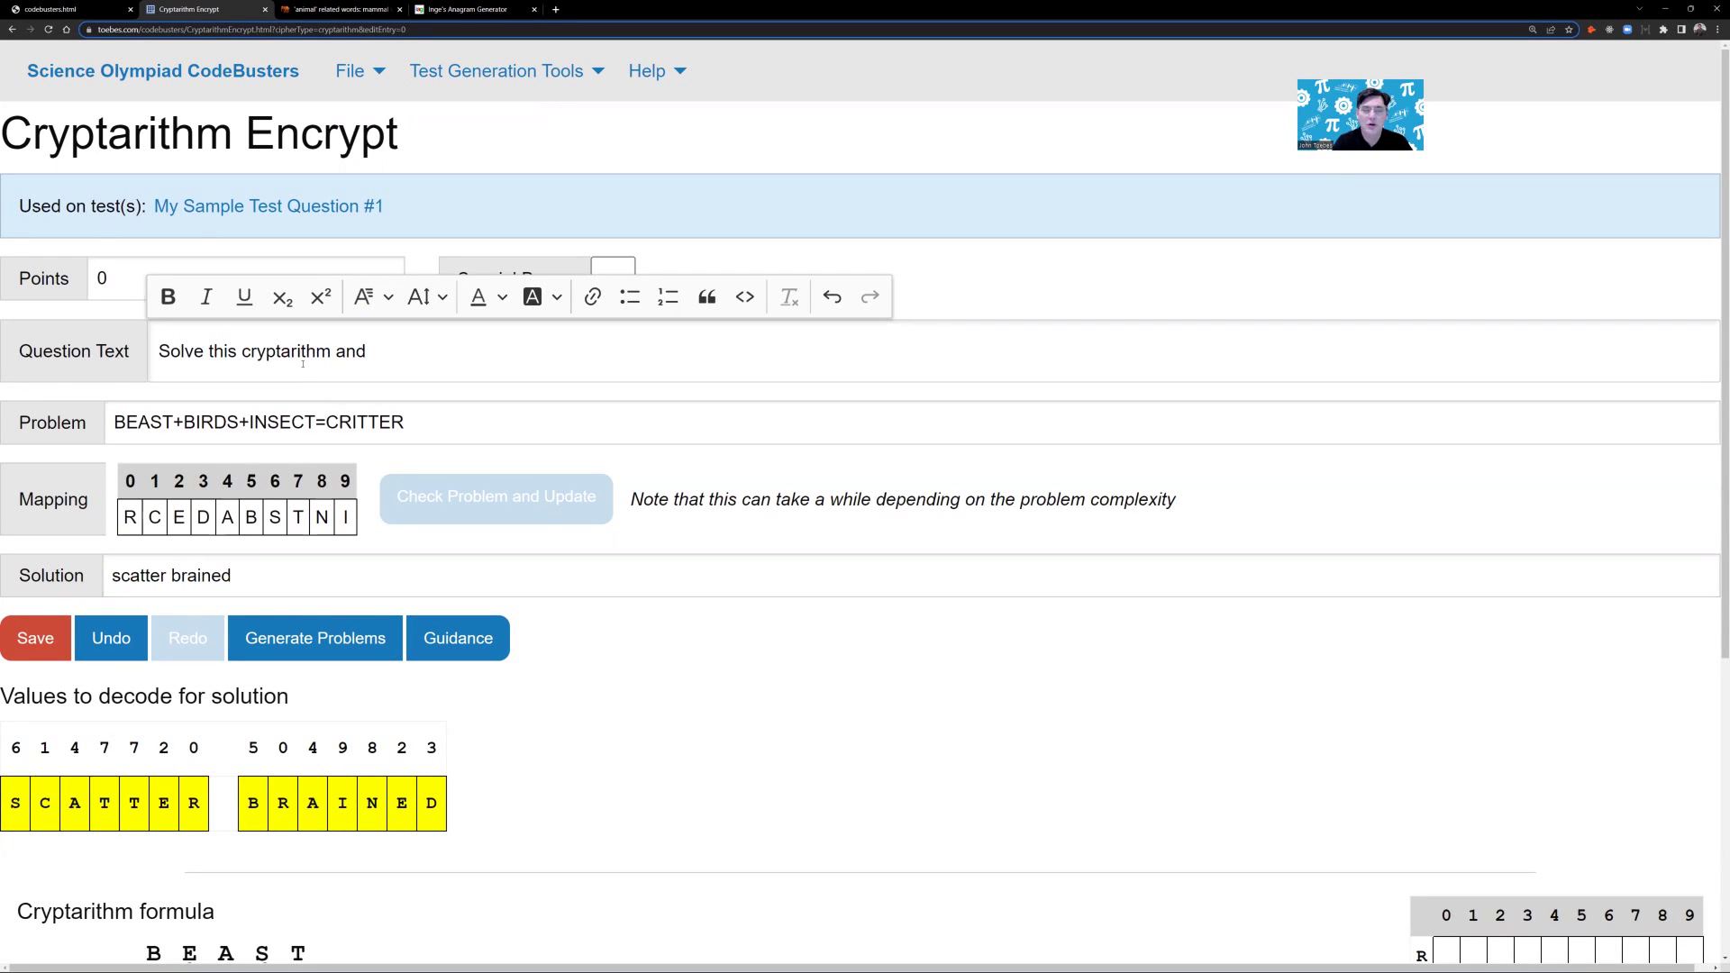
pyautogui.write('use the values to decode what')
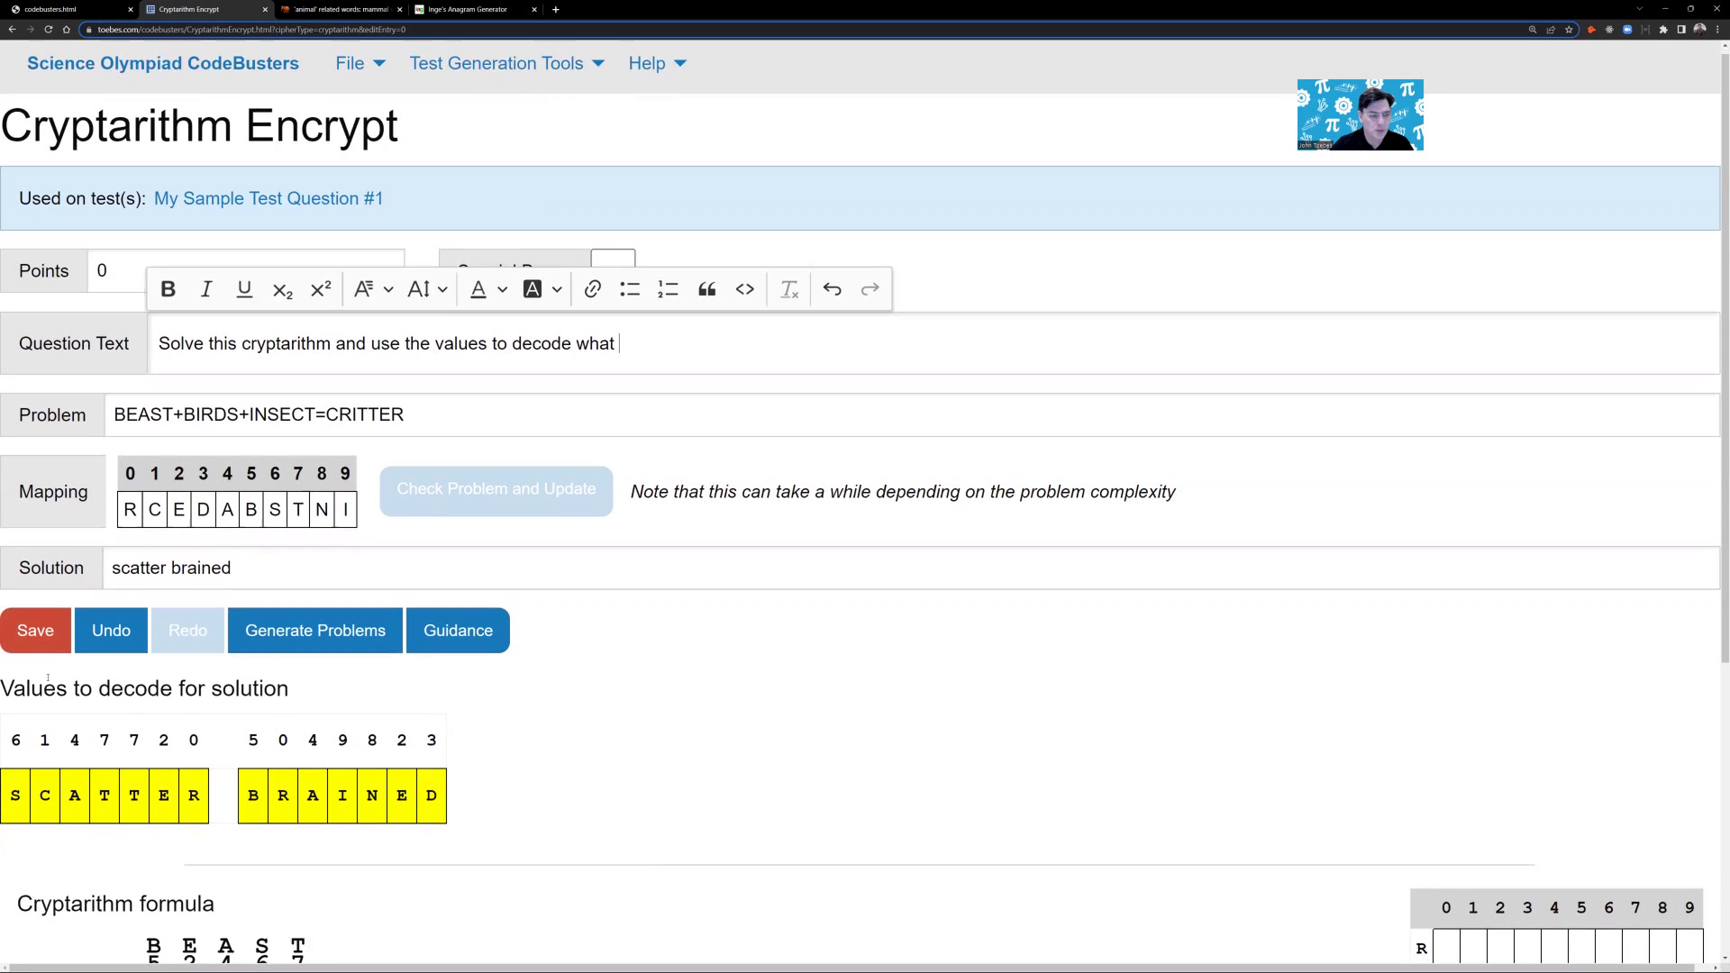
# Copy the row of digits to decode for "scatter brained" and paste it at the end of the question text
pyautogui.scroll(-1, 36, 629)
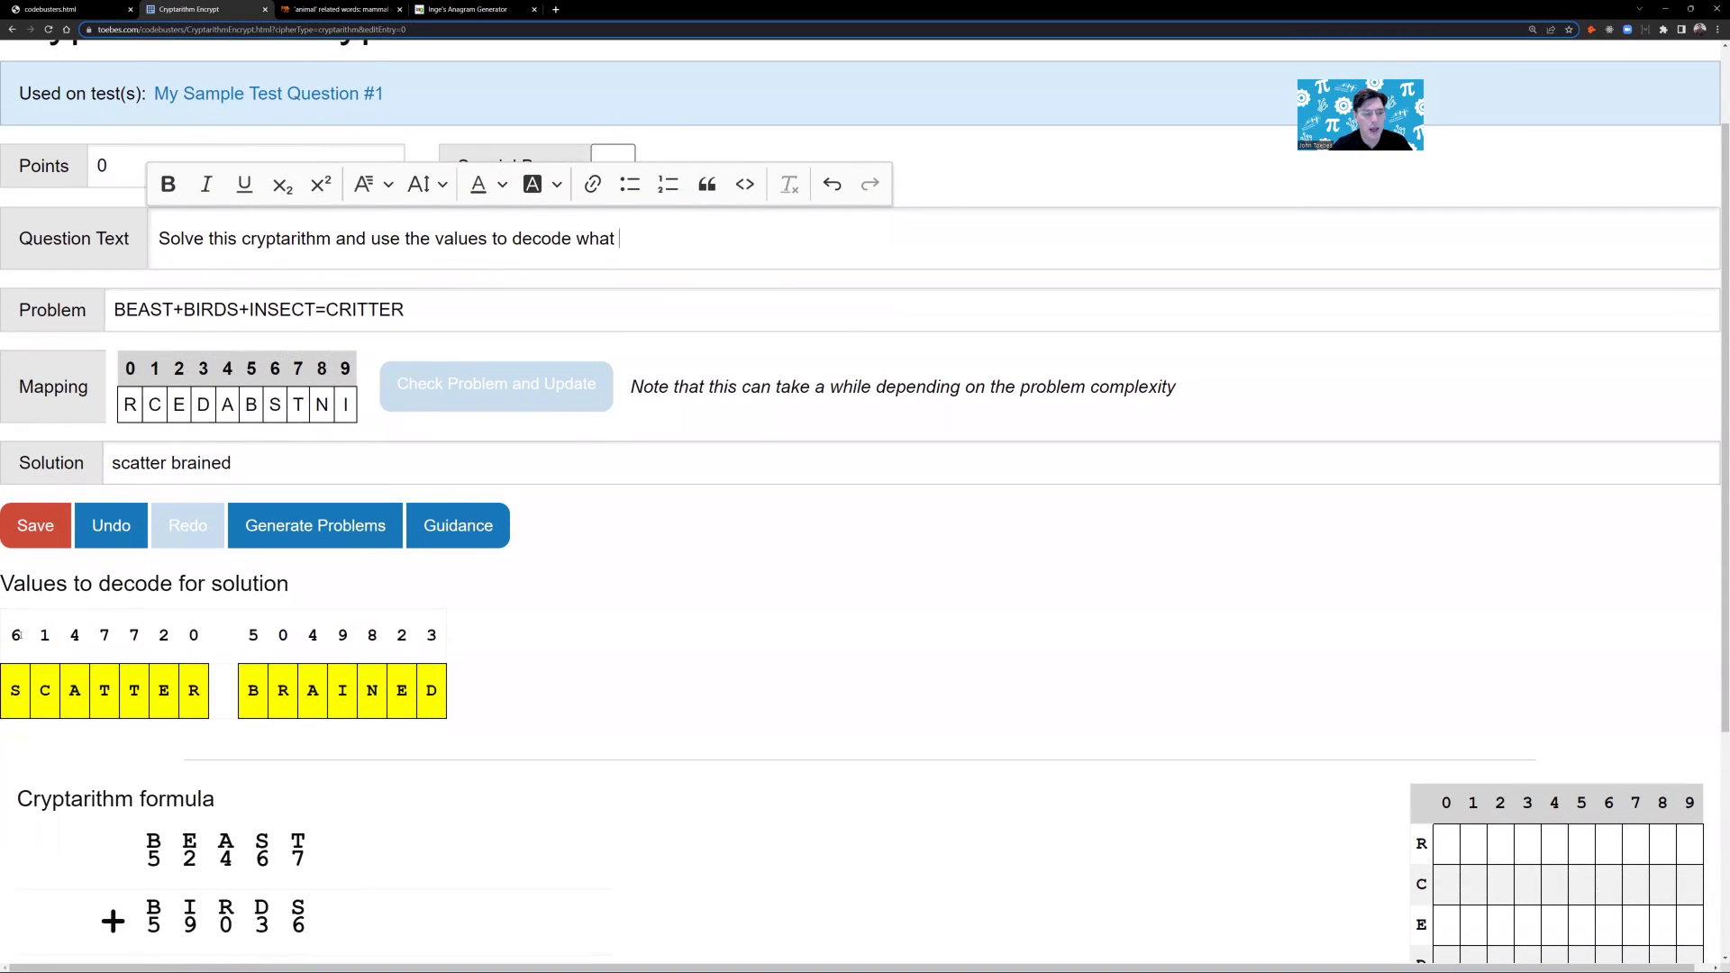
pyautogui.moveTo(32, 635); pyautogui.dragTo(448, 639)
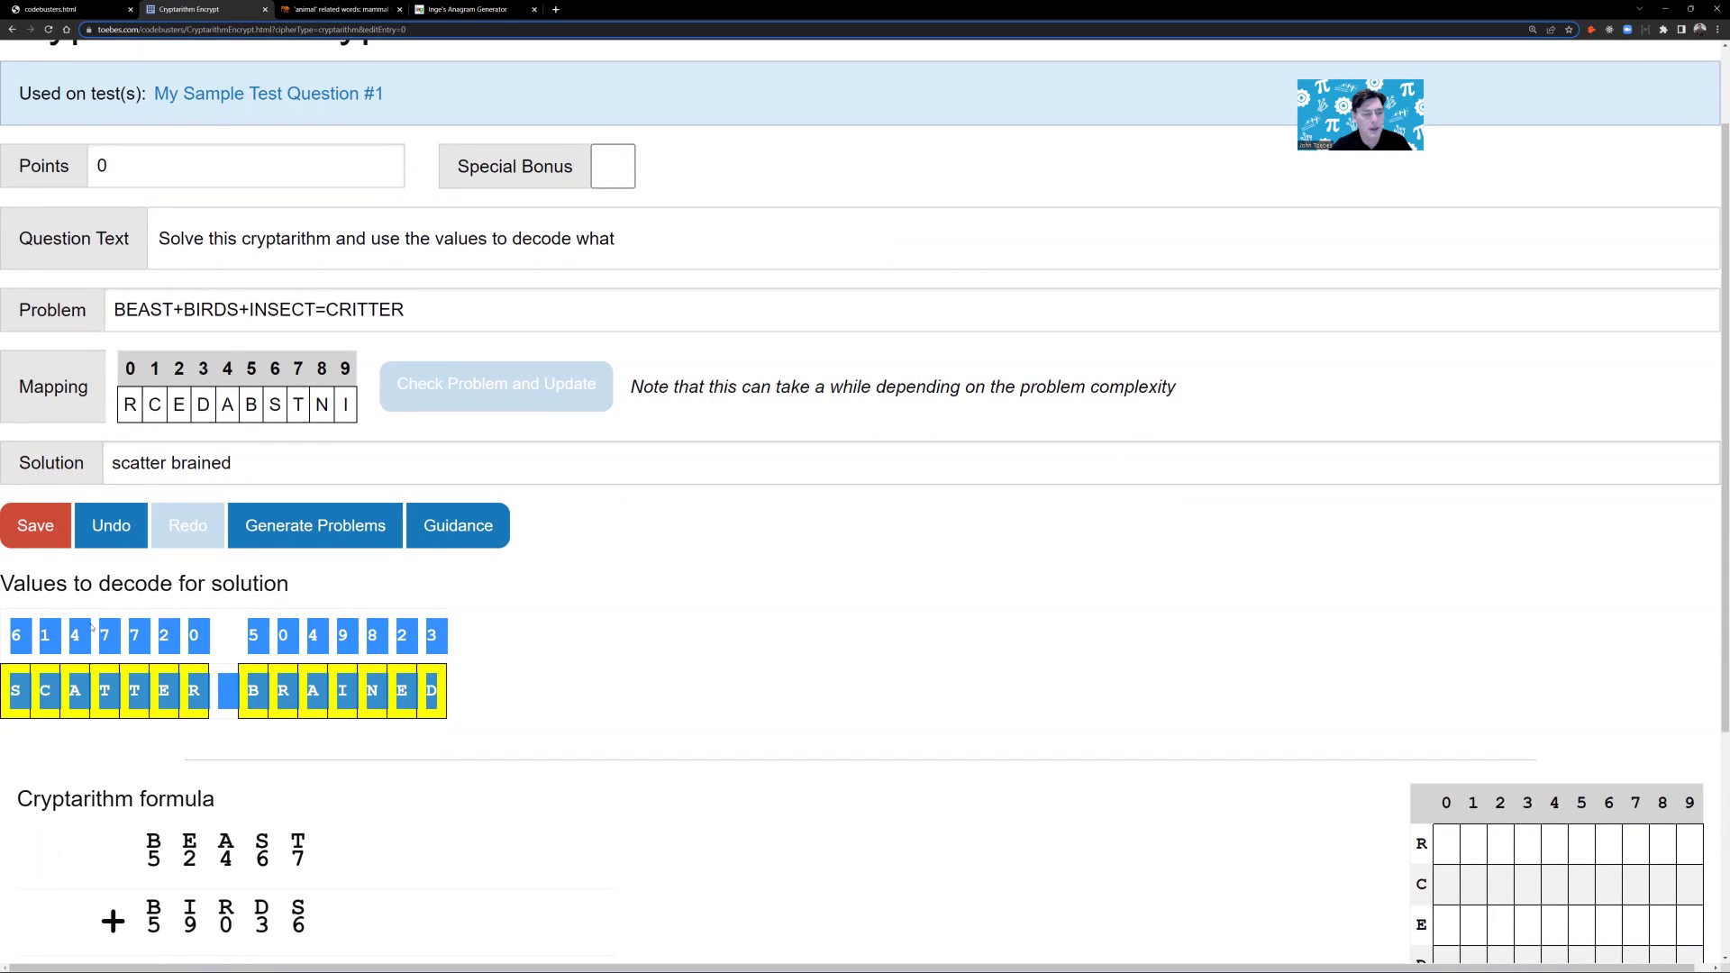
pyautogui.click(25, 629)
pyautogui.moveTo(13, 633); pyautogui.dragTo(436, 637)
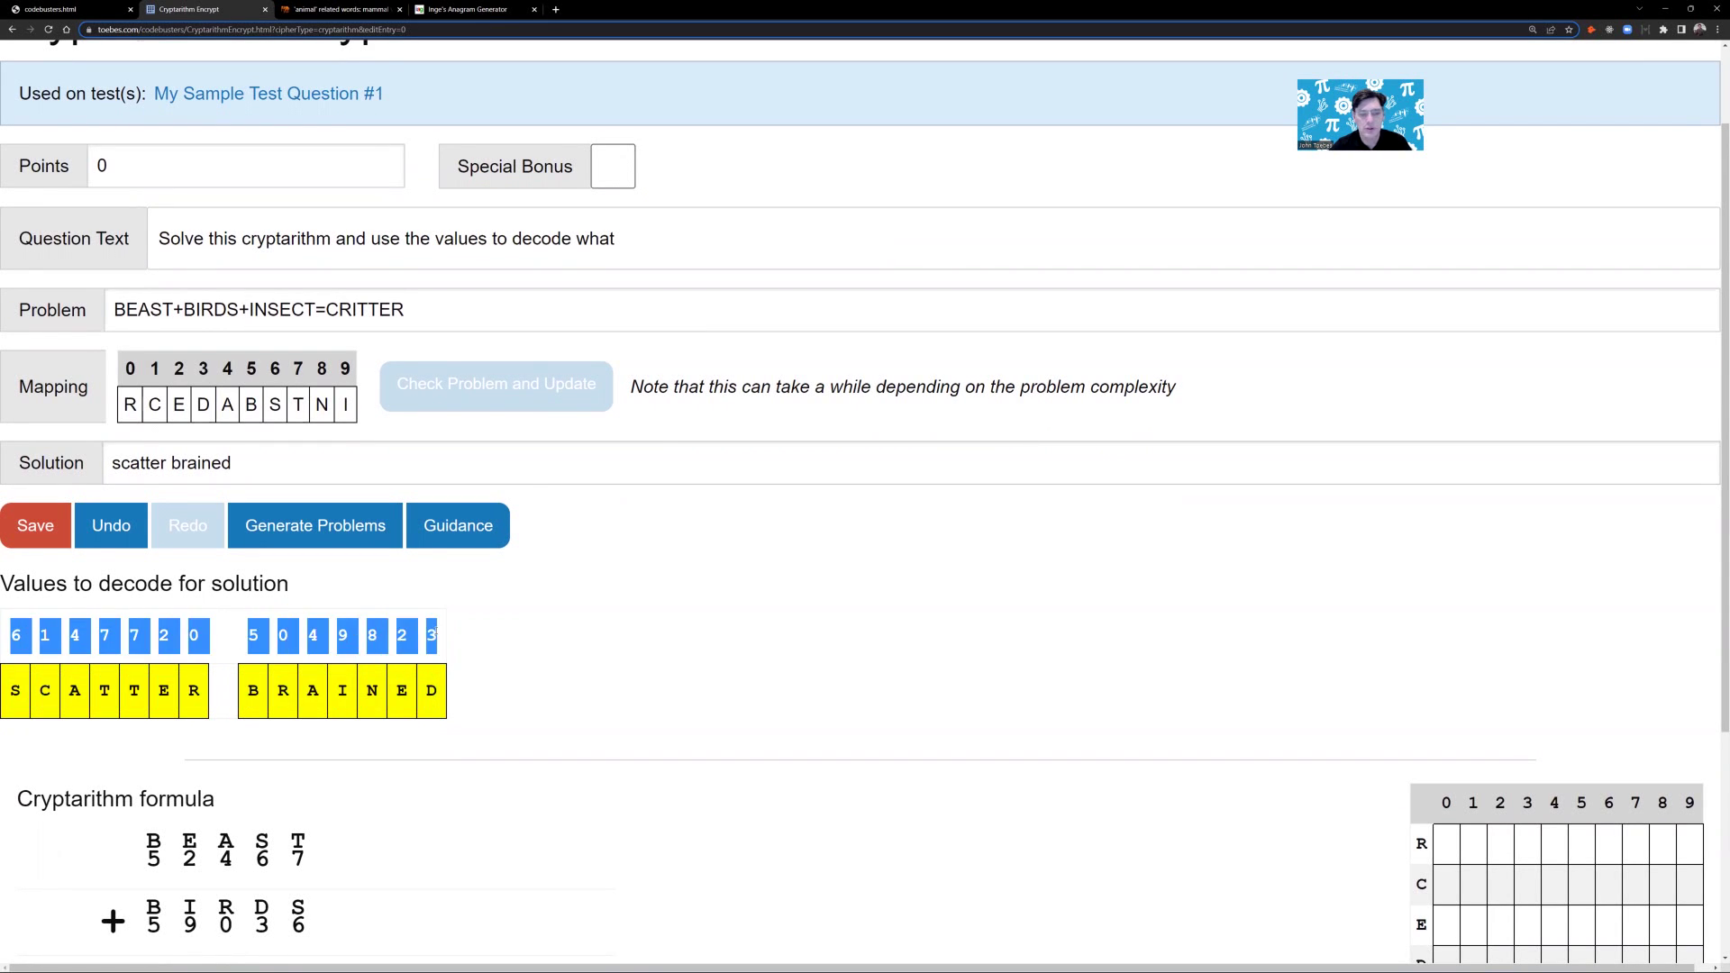
pyautogui.rightClick(436, 637)
pyautogui.click(475, 649)
pyautogui.scroll(2, 540, 496)
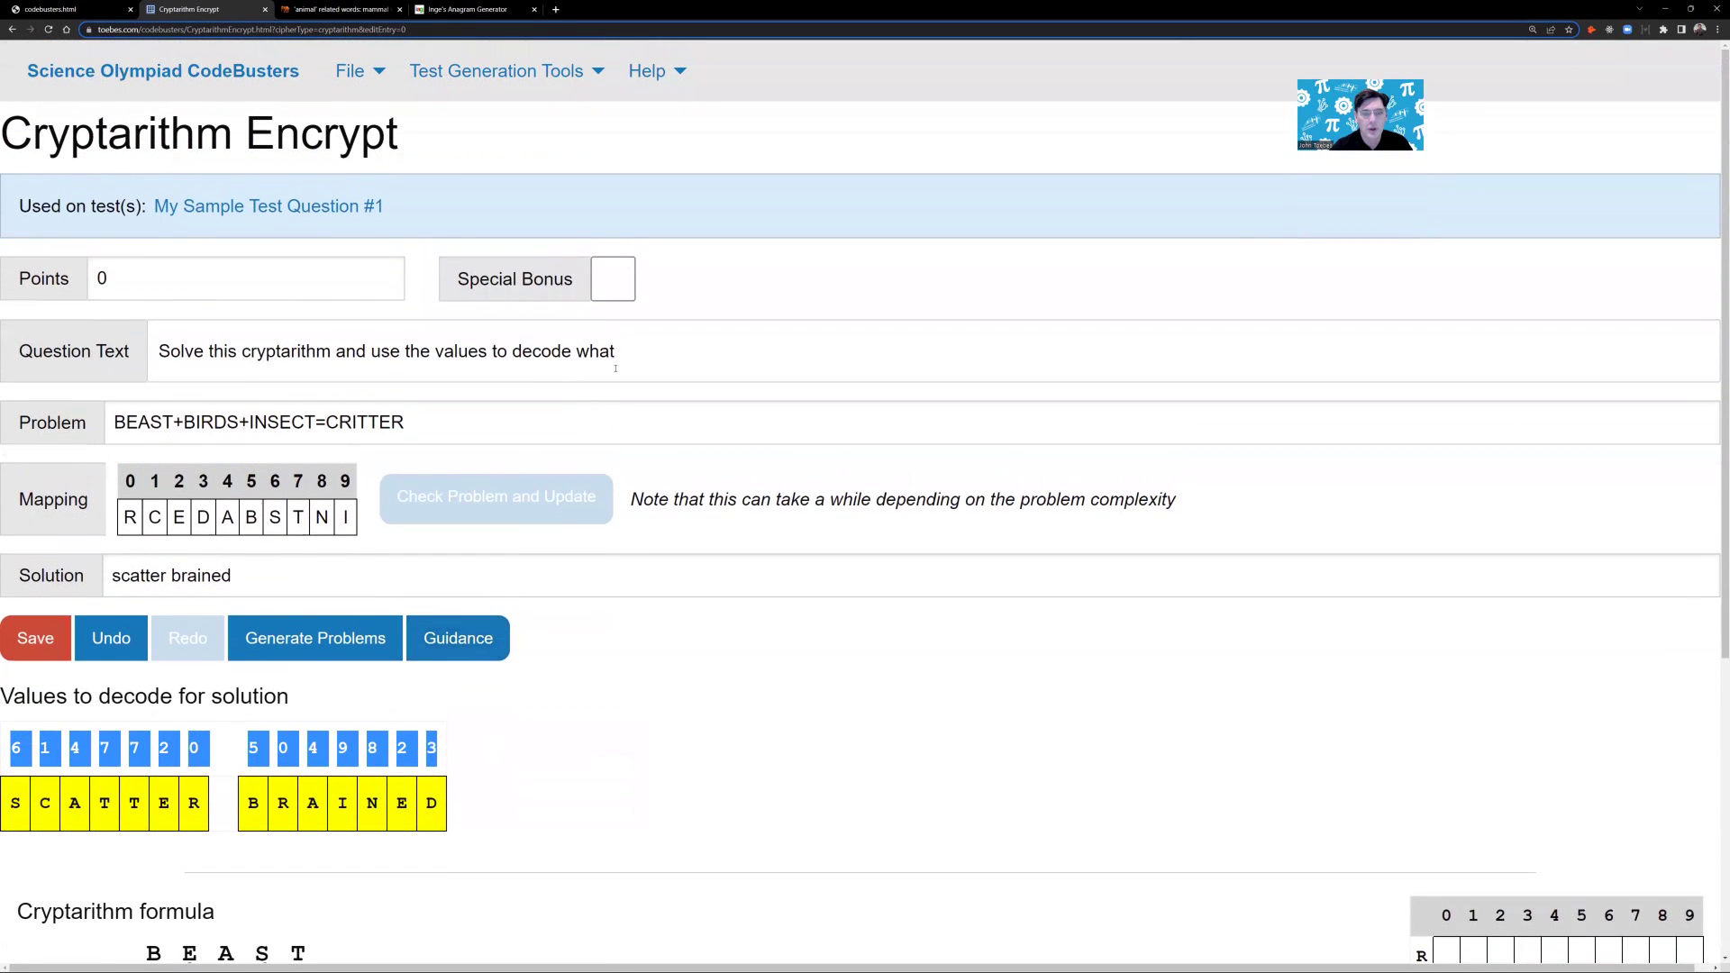
pyautogui.click(631, 360)
pyautogui.rightClick(631, 359)
pyautogui.click(658, 445)
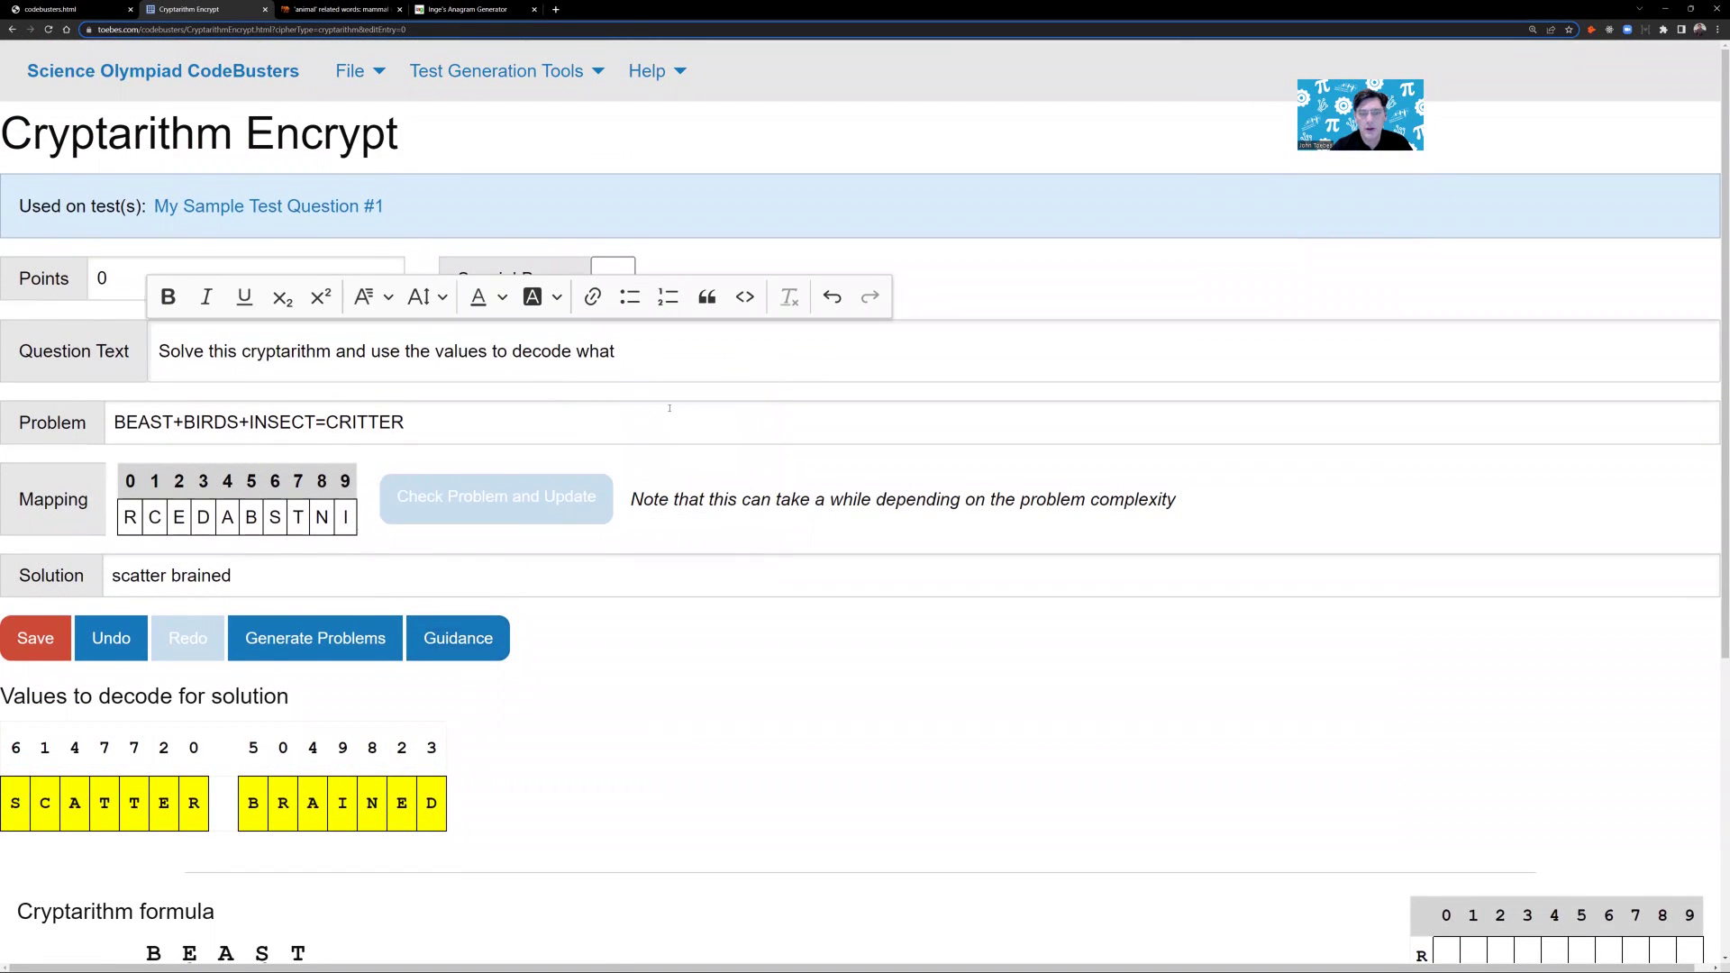
pyautogui.write('1 1 4 7 7 2 0  5 0 4 9 8 2 3')
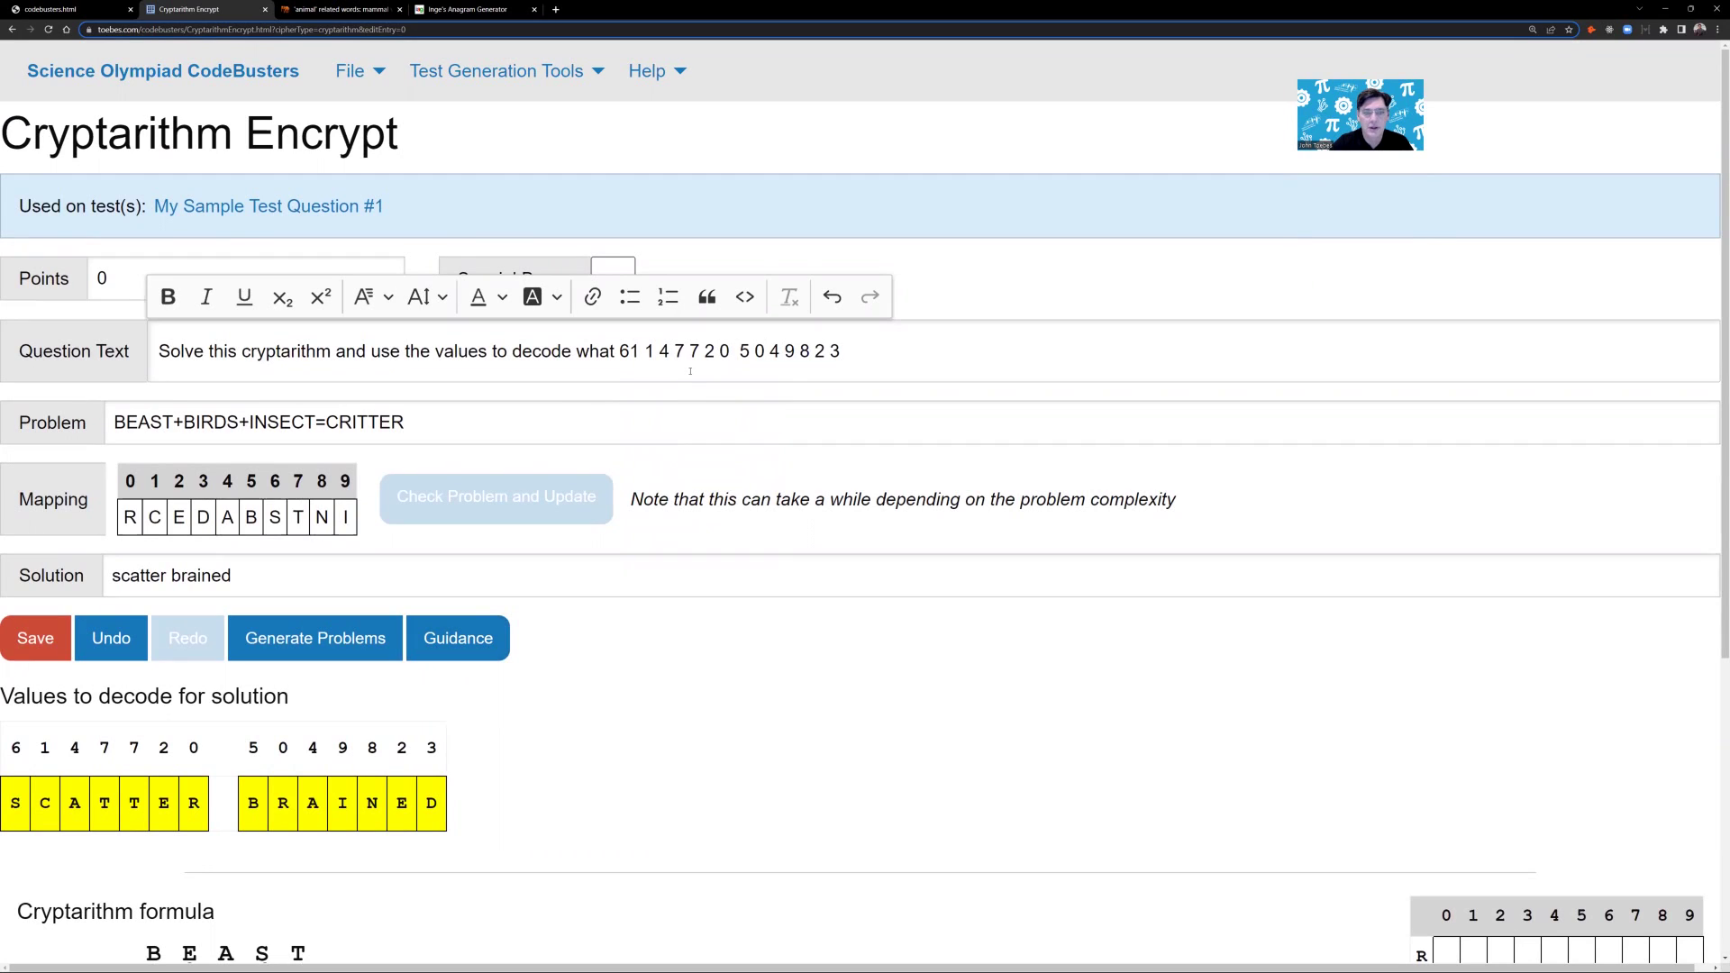
pyautogui.press('Delete')
pyautogui.press('Right')
pyautogui.press('Delete')
pyautogui.press('Right')
pyautogui.press('Delete')
pyautogui.press('Right')
pyautogui.press('Delete')
pyautogui.press('Right')
pyautogui.press('Delete')
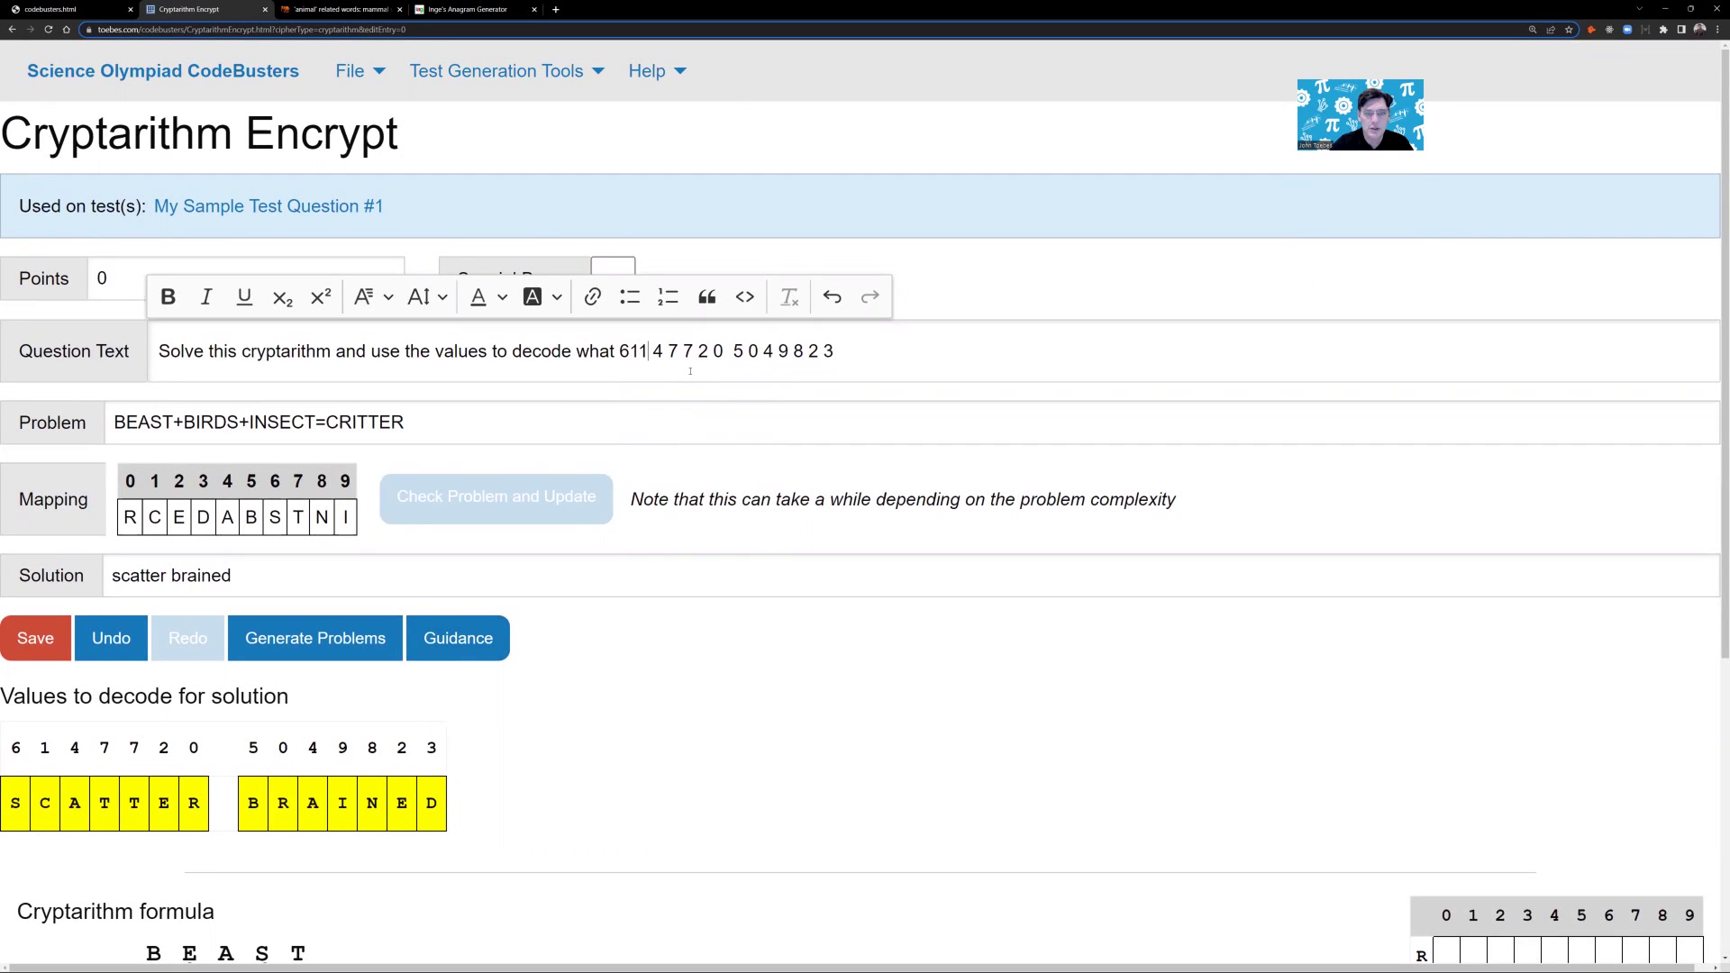
pyautogui.press('Right')
pyautogui.press('Delete')
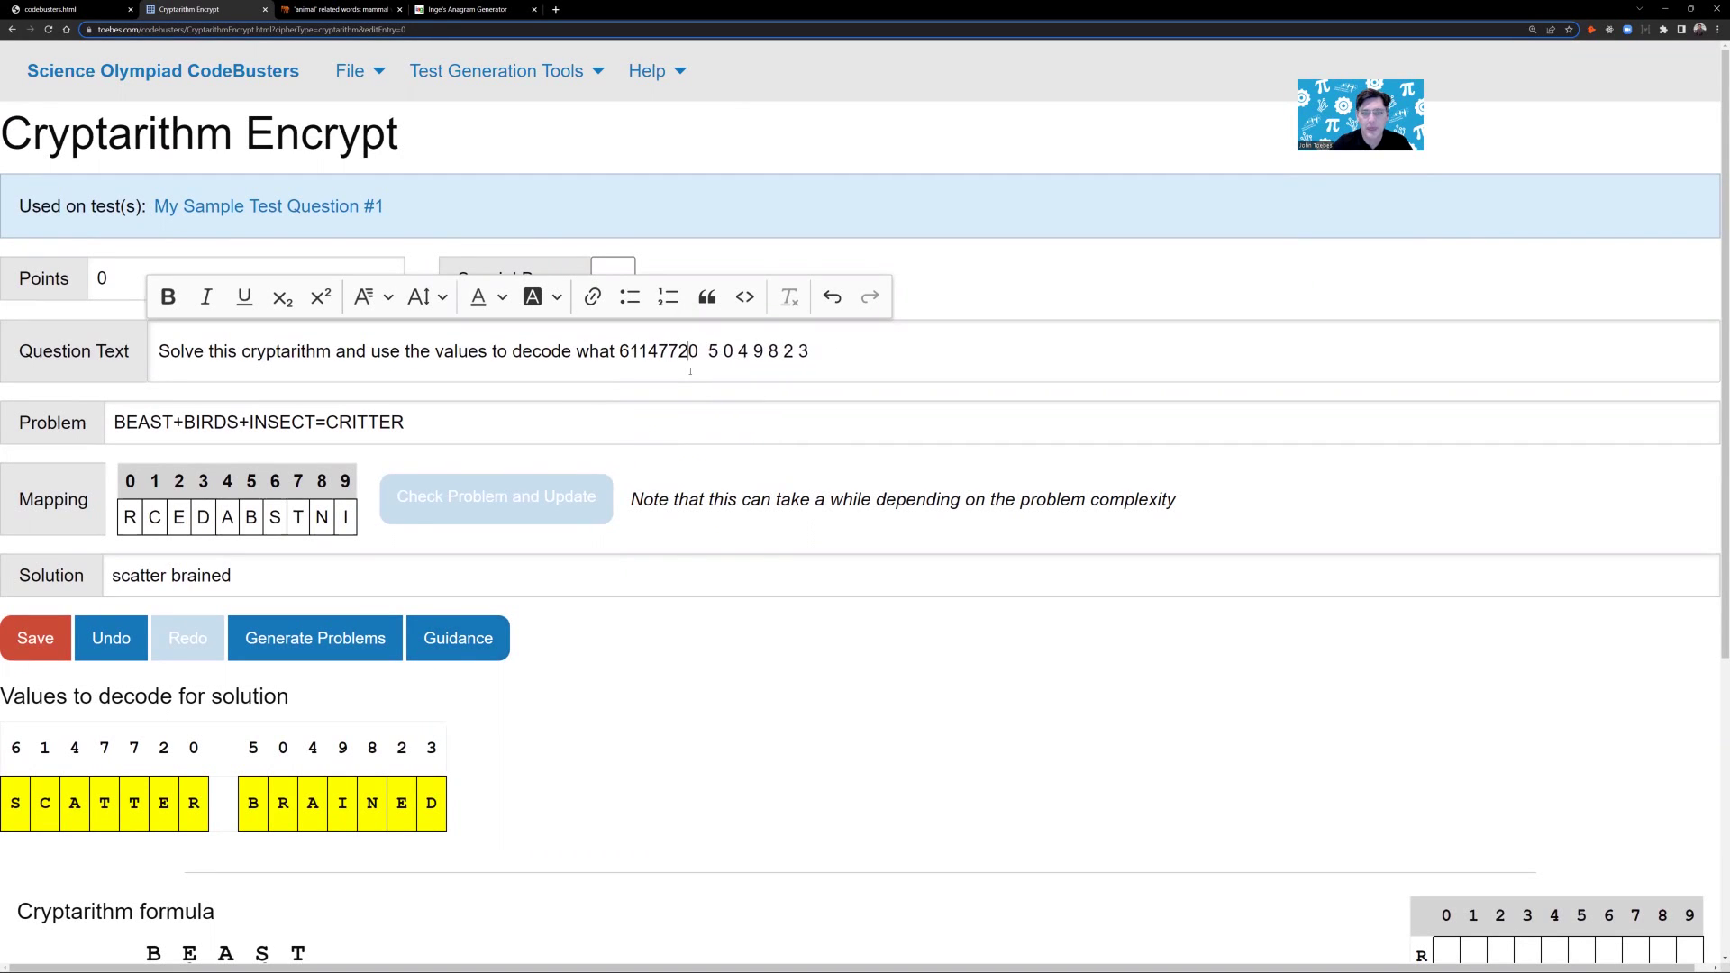
pyautogui.press('Right')
pyautogui.press('Delete')
pyautogui.press('Right')
pyautogui.press('Delete')
pyautogui.press('Right')
pyautogui.press('Delete')
pyautogui.press('Right')
pyautogui.press('Delete')
pyautogui.press('Right')
pyautogui.press('Delete')
pyautogui.press('Right')
pyautogui.press('Delete')
pyautogui.hotkey('shift', 'Left')
pyautogui.hotkey('shift', 'Left')
pyautogui.hotkey('shift', 'Left')
pyautogui.hotkey('shift', 'Left')
pyautogui.hotkey('shift', 'Left')
pyautogui.hotkey('shift', 'Left')
pyautogui.hotkey('shift', 'Left')
pyautogui.hotkey('shift', 'Left')
pyautogui.hotkey('shift', 'Left')
pyautogui.hotkey('shift', 'Left')
pyautogui.hotkey('shift', 'Left')
pyautogui.hotkey('shift', 'Left')
pyautogui.hotkey('shift', 'Left')
pyautogui.hotkey('shift', 'Left')
pyautogui.hotkey('shift', 'Left')
pyautogui.hotkey('shift', 'Left')
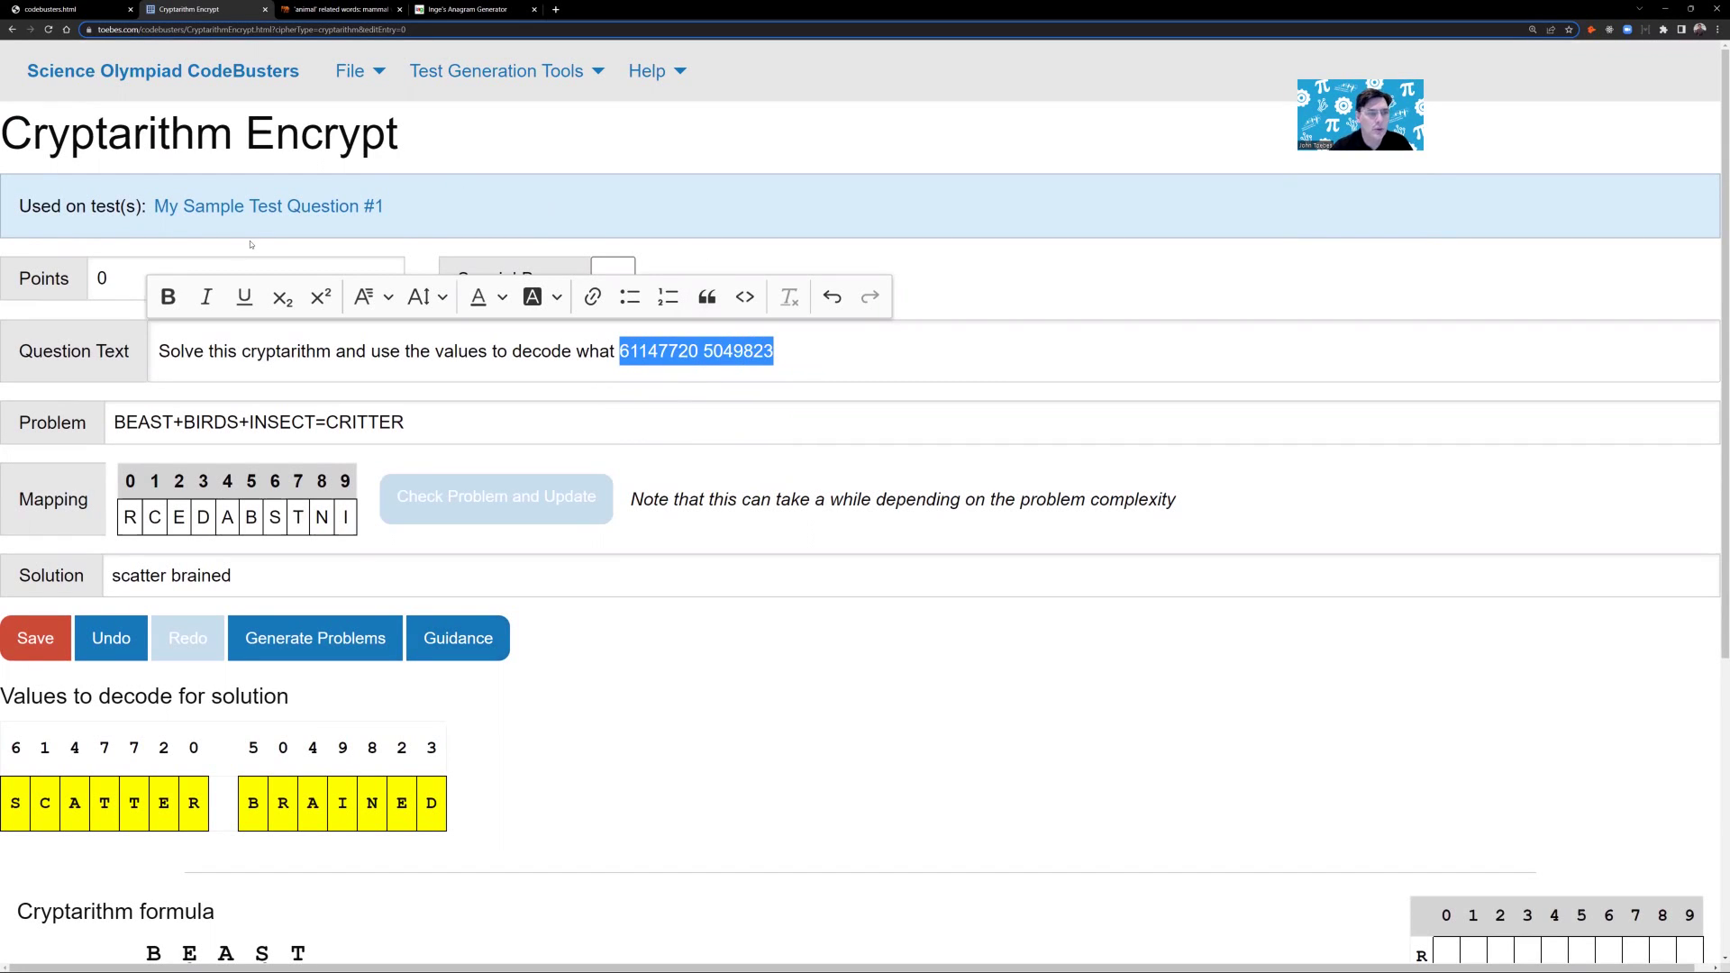
pyautogui.click(362, 297)
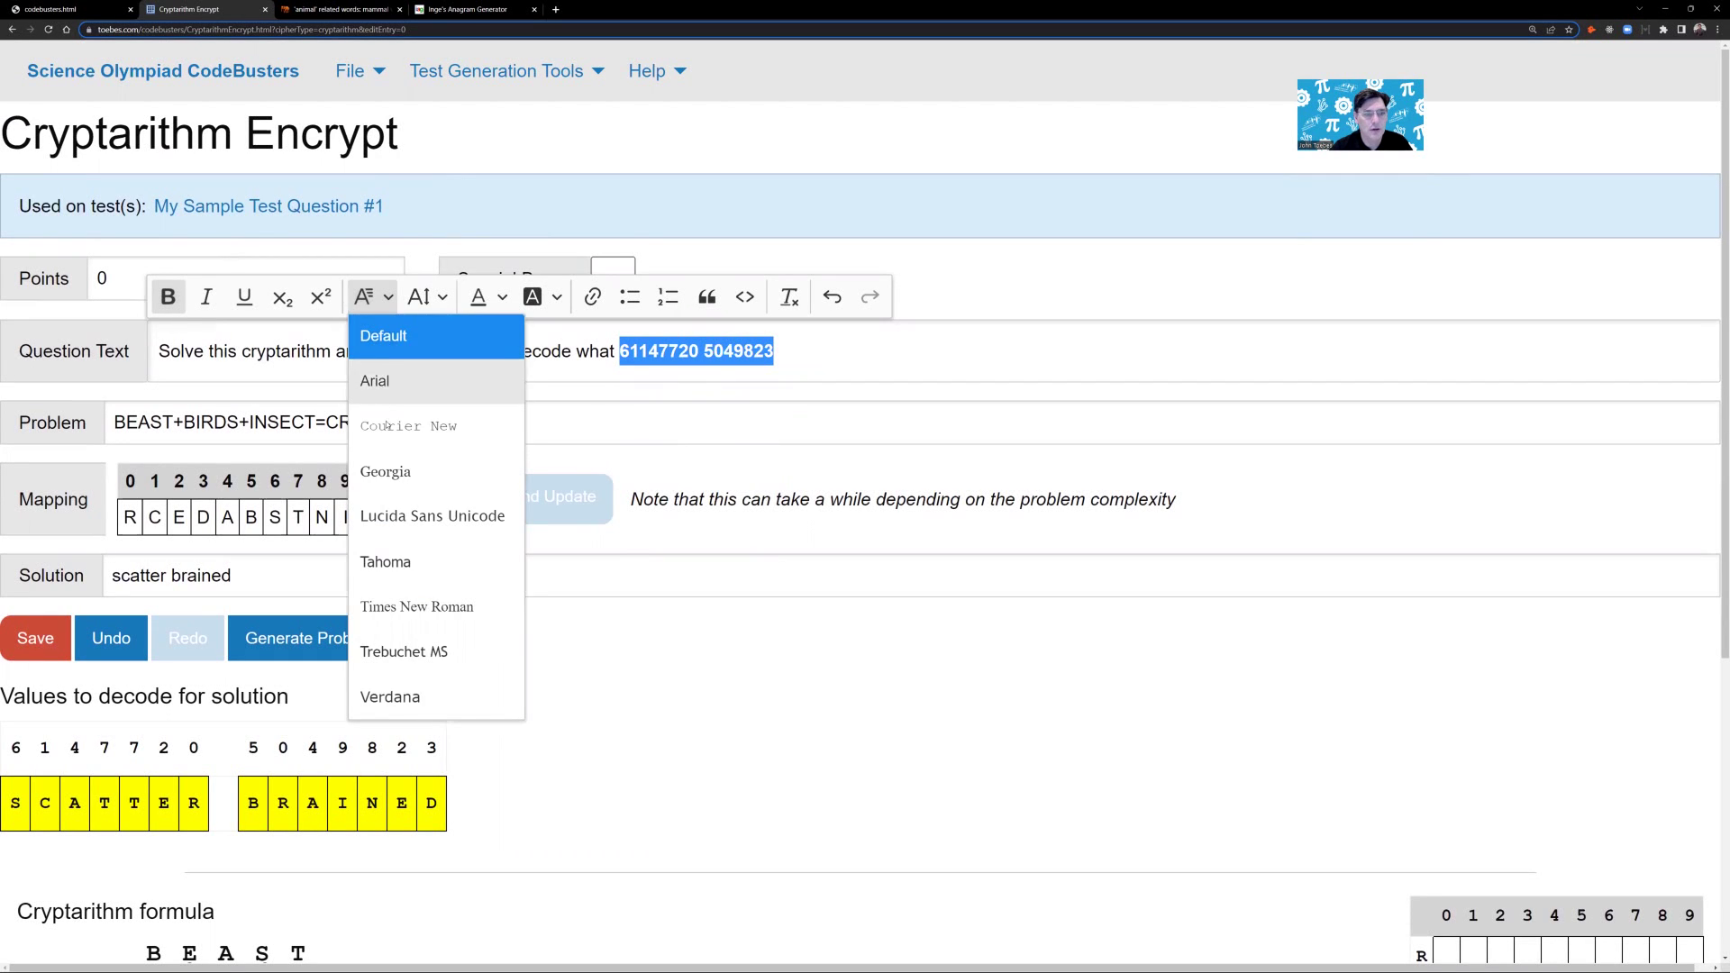
pyautogui.click(387, 425)
# Finish the question text with "stands for." after the numbers, clearing the bold Courier New formatting for these words
pyautogui.click(815, 351)
pyautogui.write('s')
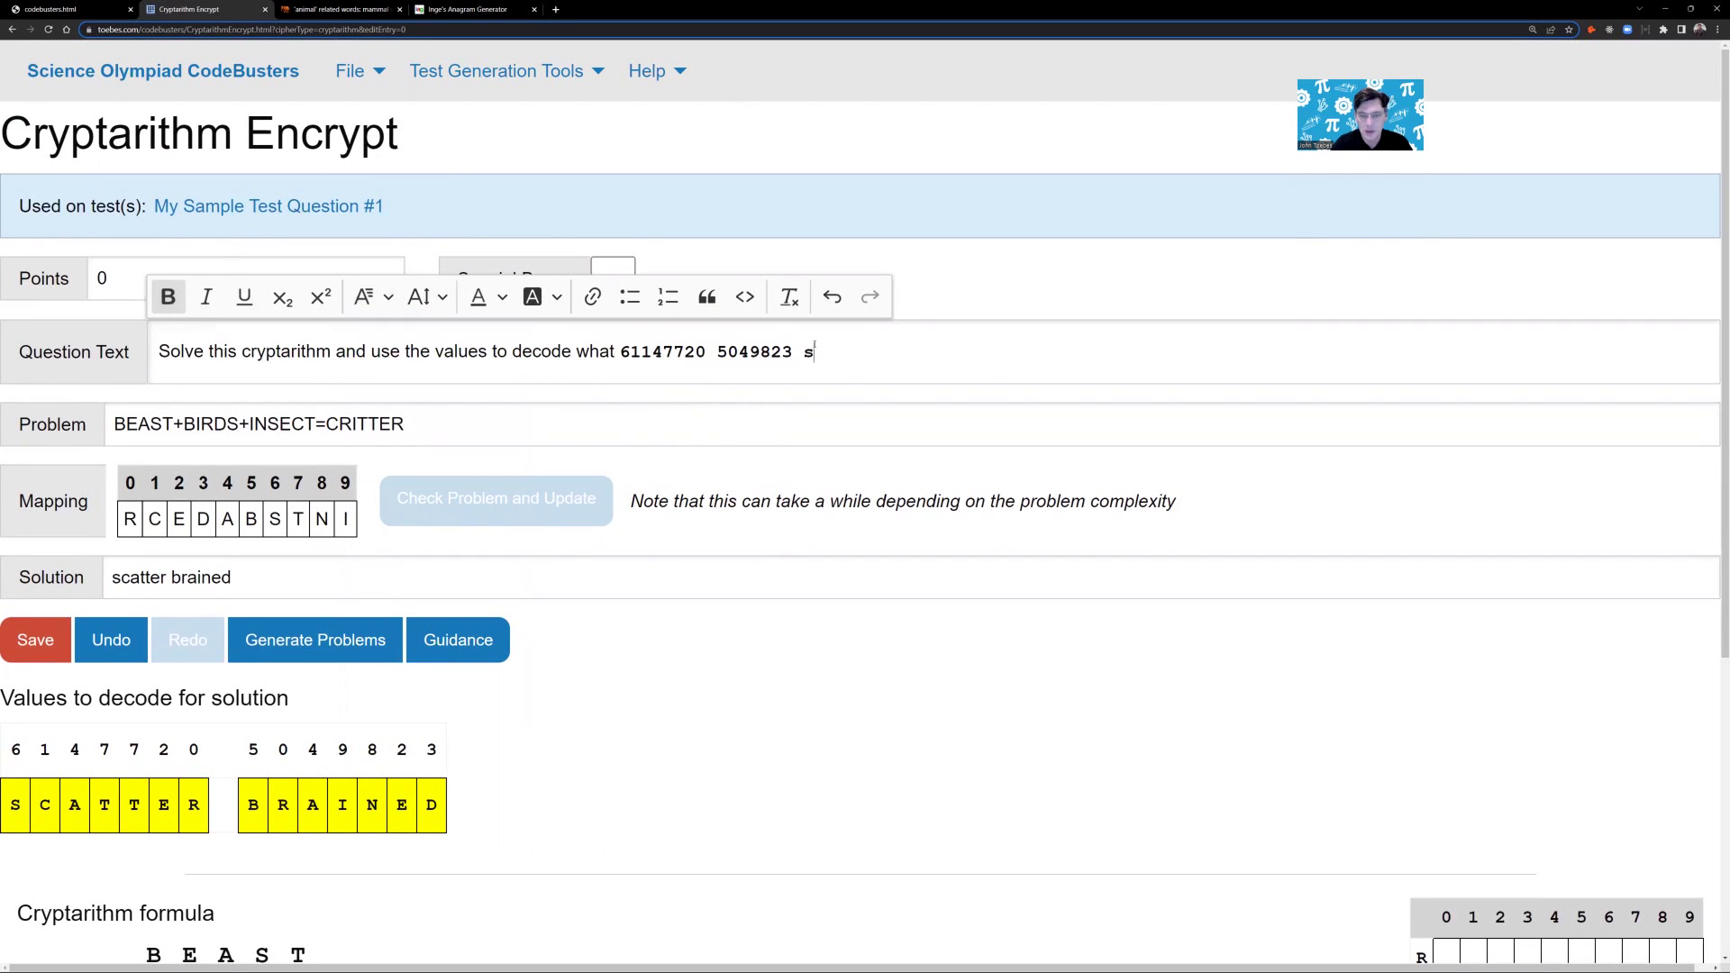
pyautogui.write('ta')
pyautogui.press('BackSpace')
pyautogui.press('BackSpace')
pyautogui.press('BackSpace')
pyautogui.press('BackSpace')
pyautogui.click(789, 298)
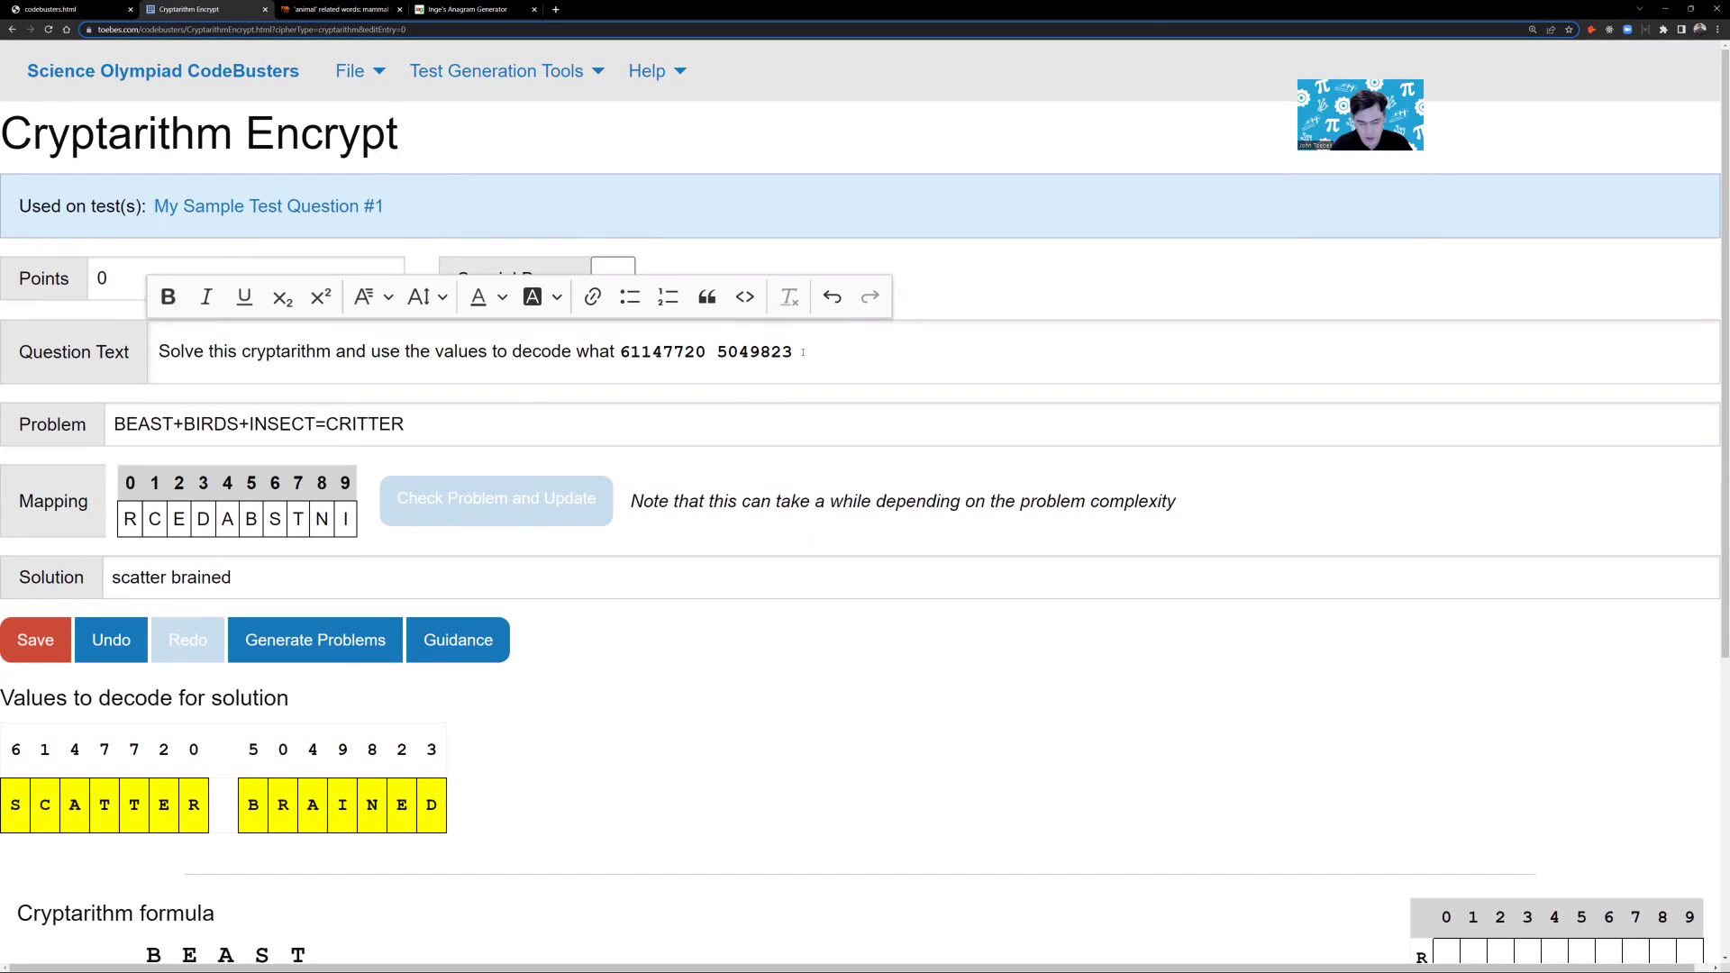
pyautogui.write('stands for.')
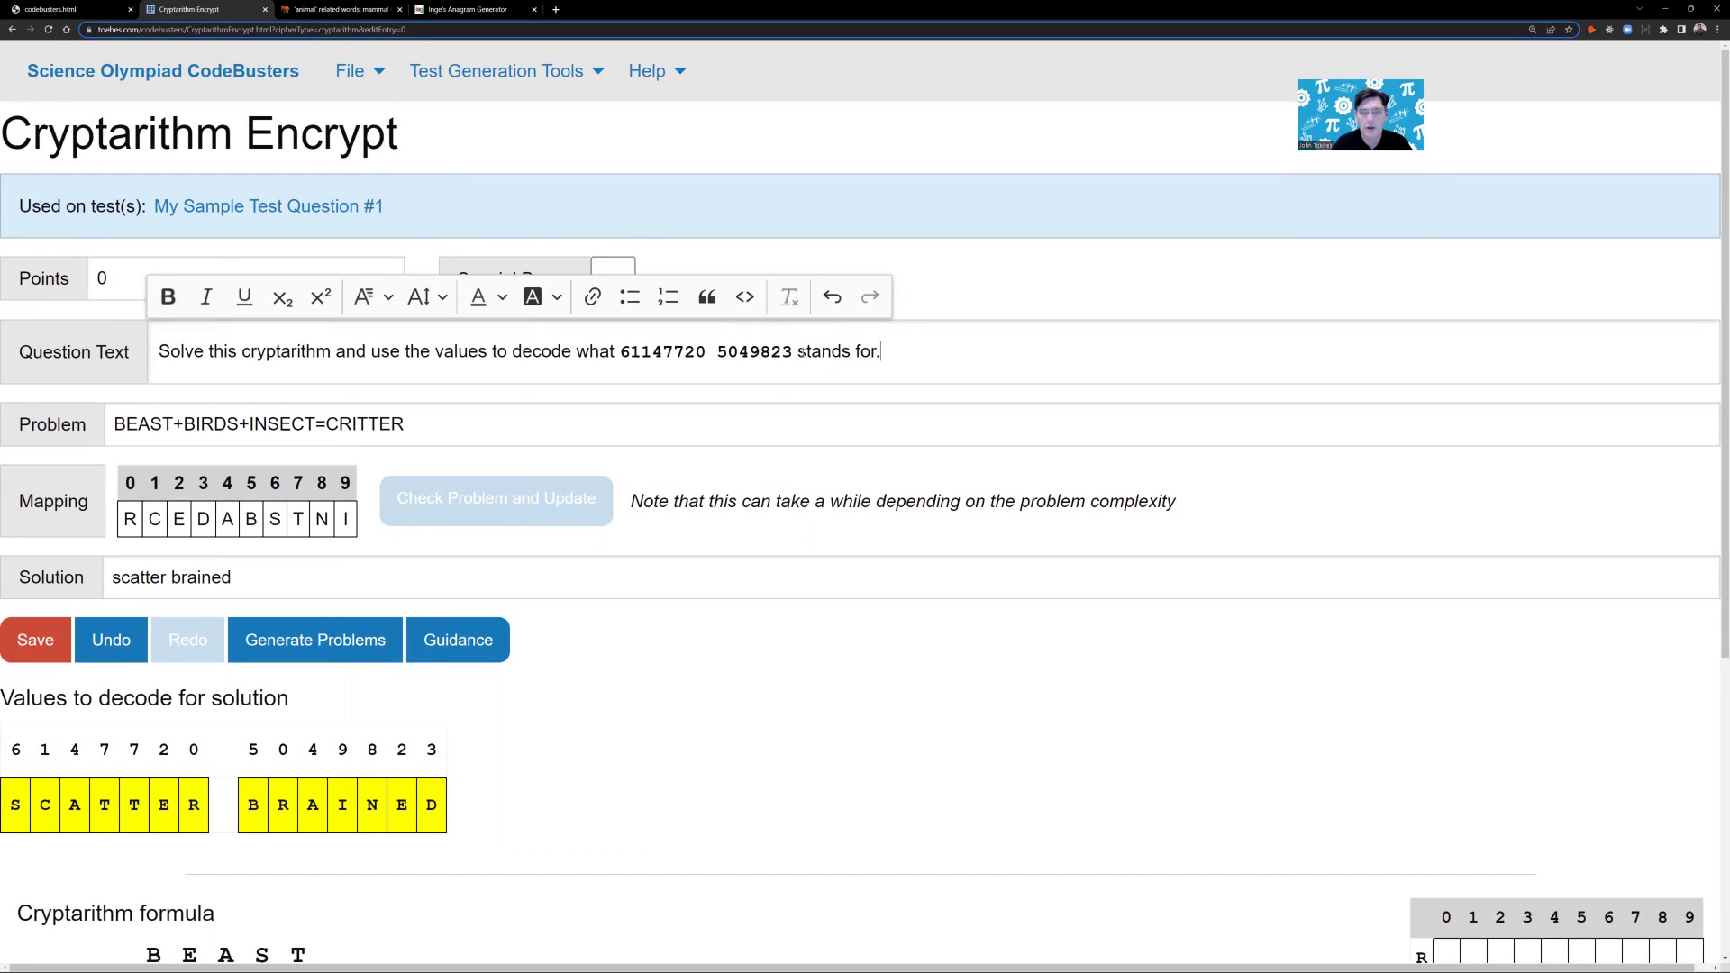
# Set the cryptarithm question's points to 201 and save the question
pyautogui.click(101, 279)
pyautogui.doubleClick(101, 279)
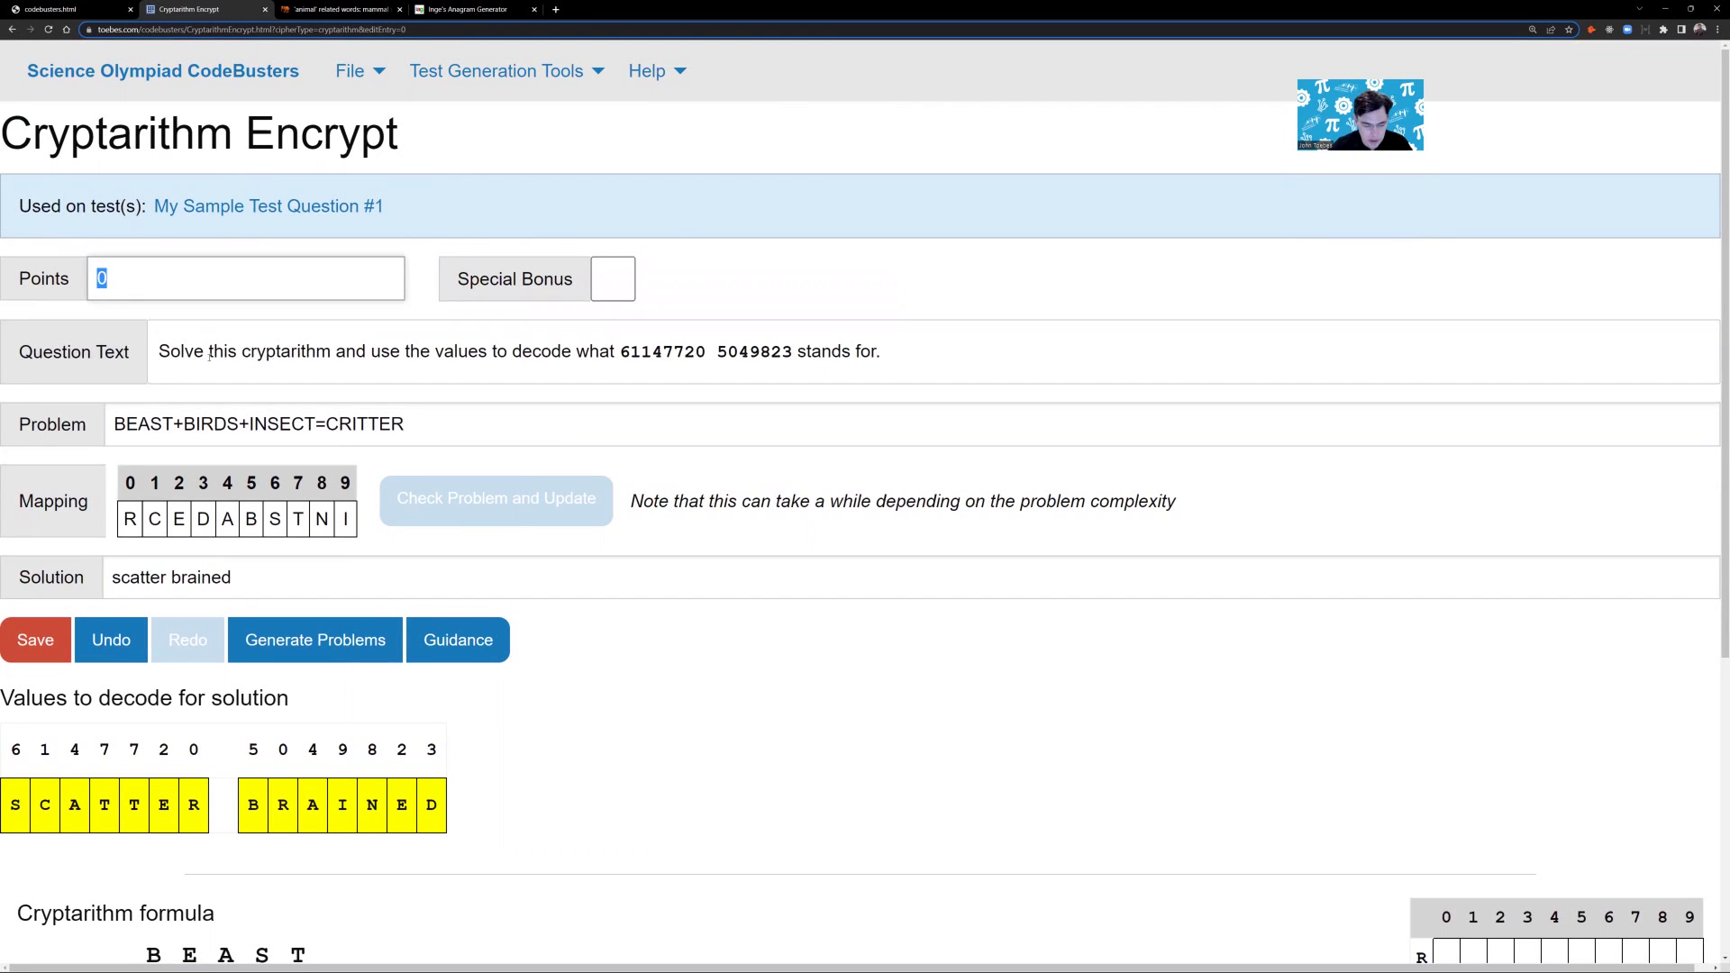
pyautogui.write('201')
pyautogui.click(44, 653)
# Return to the sample test that uses this question and view the cryptarithm in its test packet
pyautogui.click(283, 214)
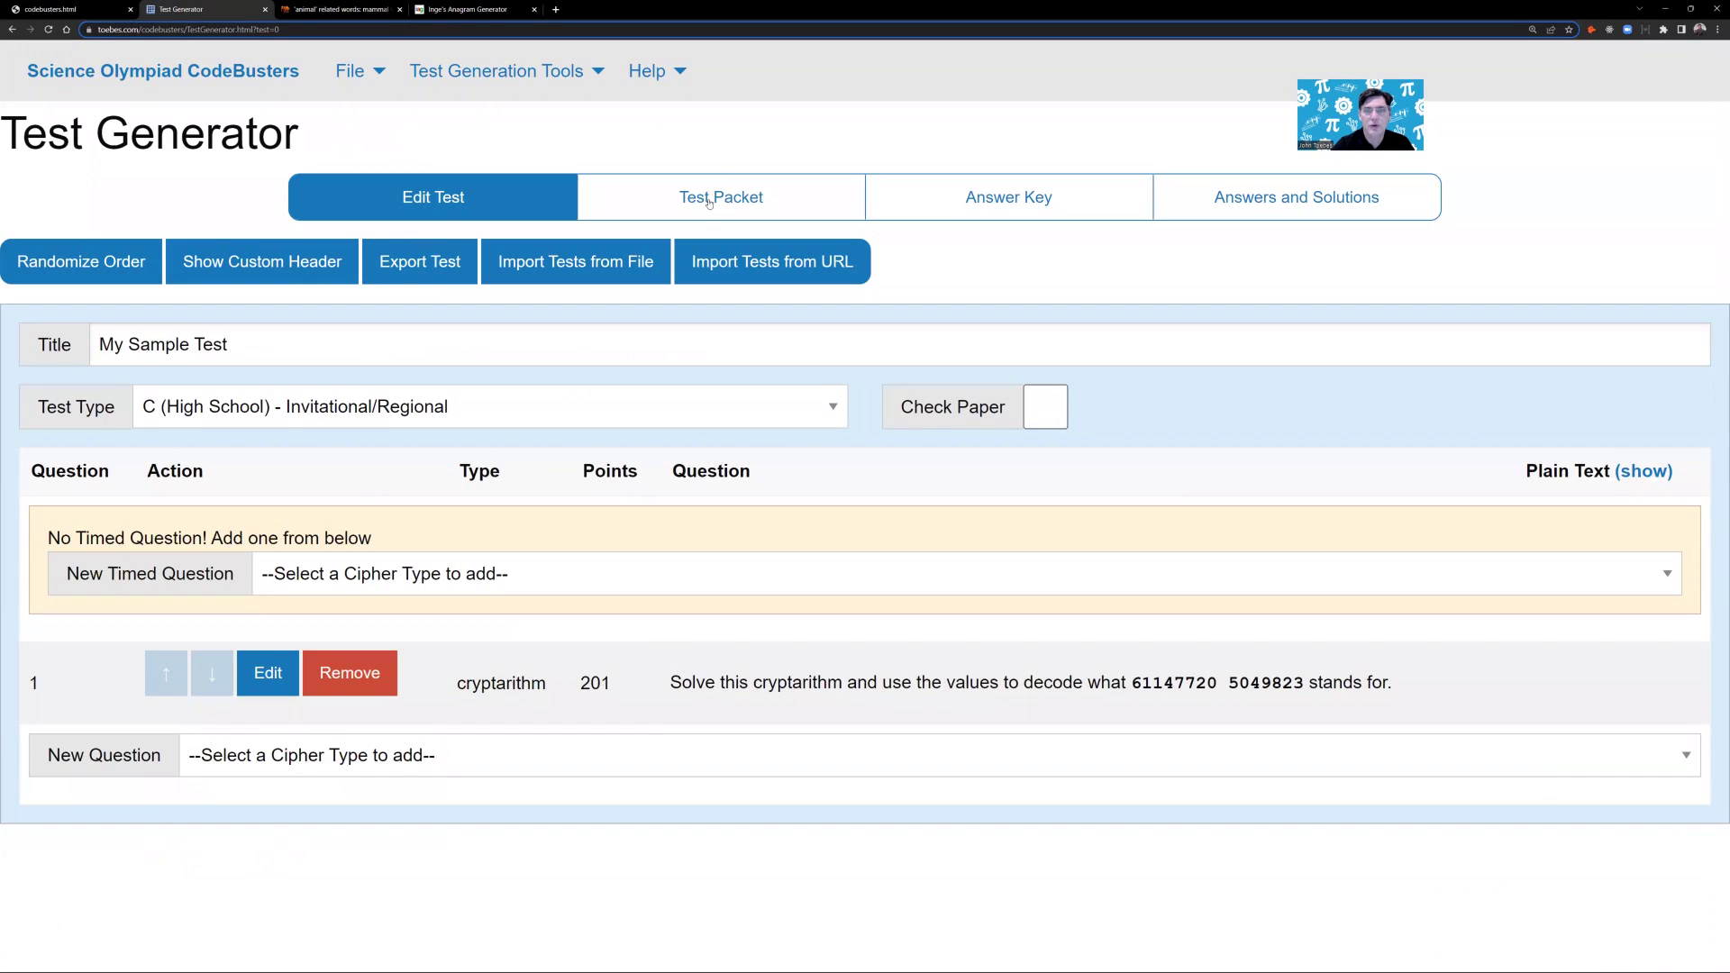
pyautogui.click(709, 202)
pyautogui.scroll(-3, 566, 484)
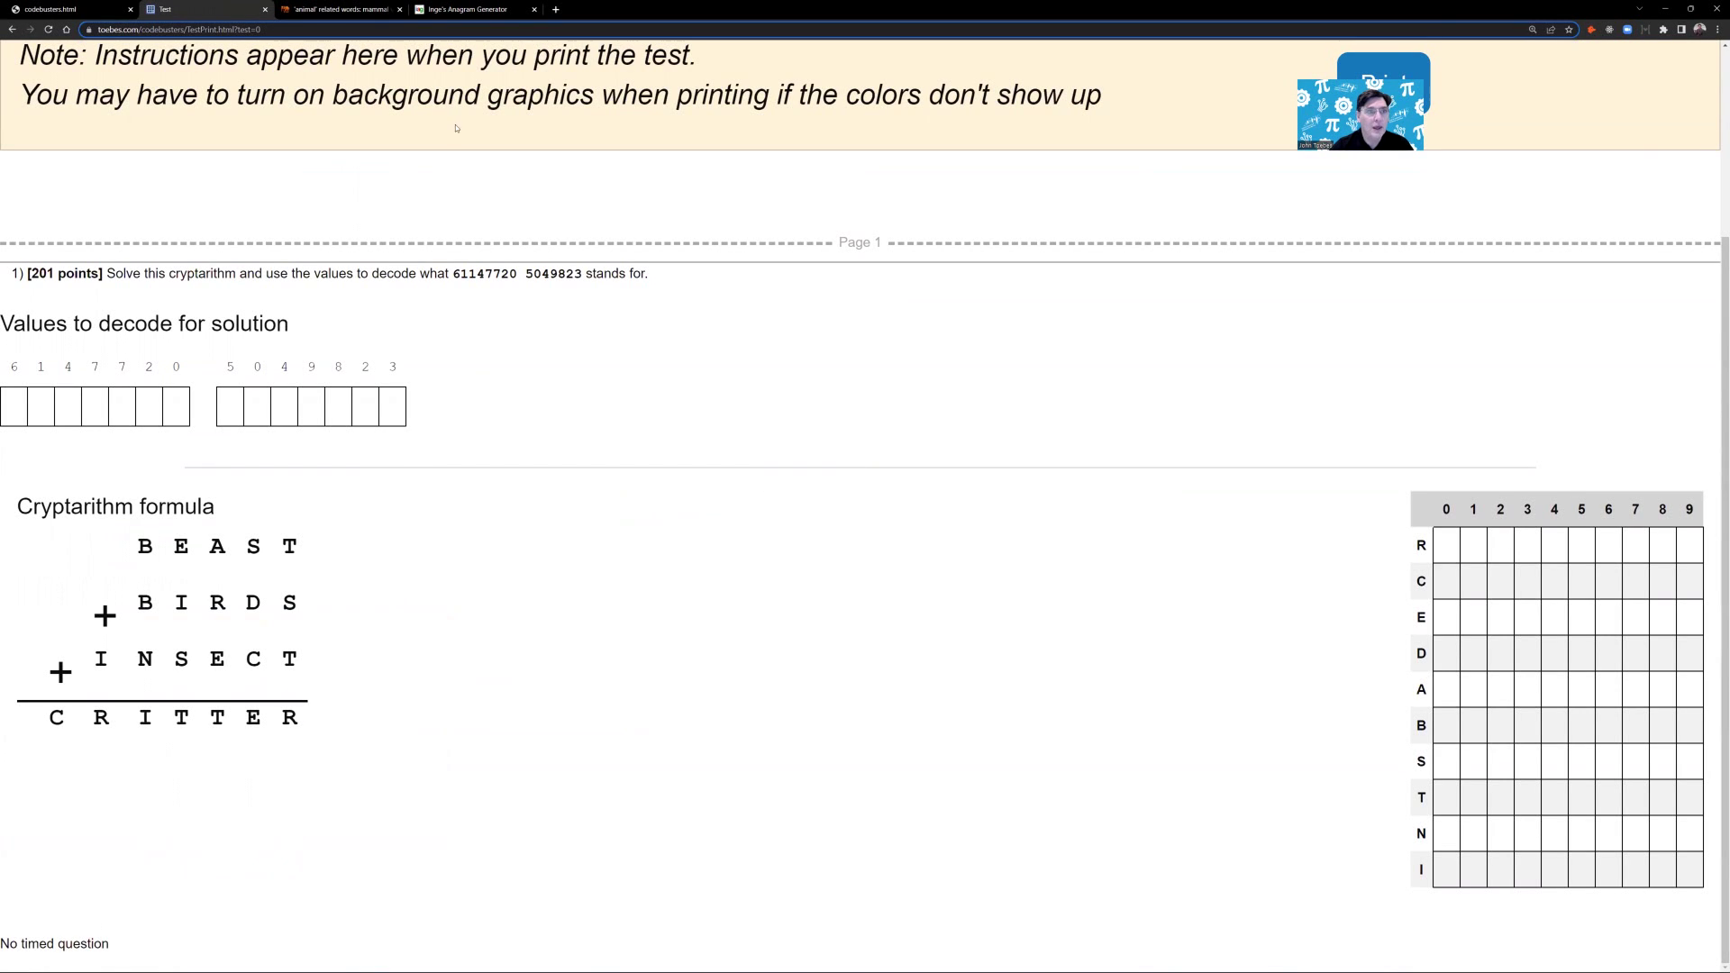
# Review the codebusters links page and the CodeBusters home page for where to report problems and bugs
pyautogui.click(63, 9)
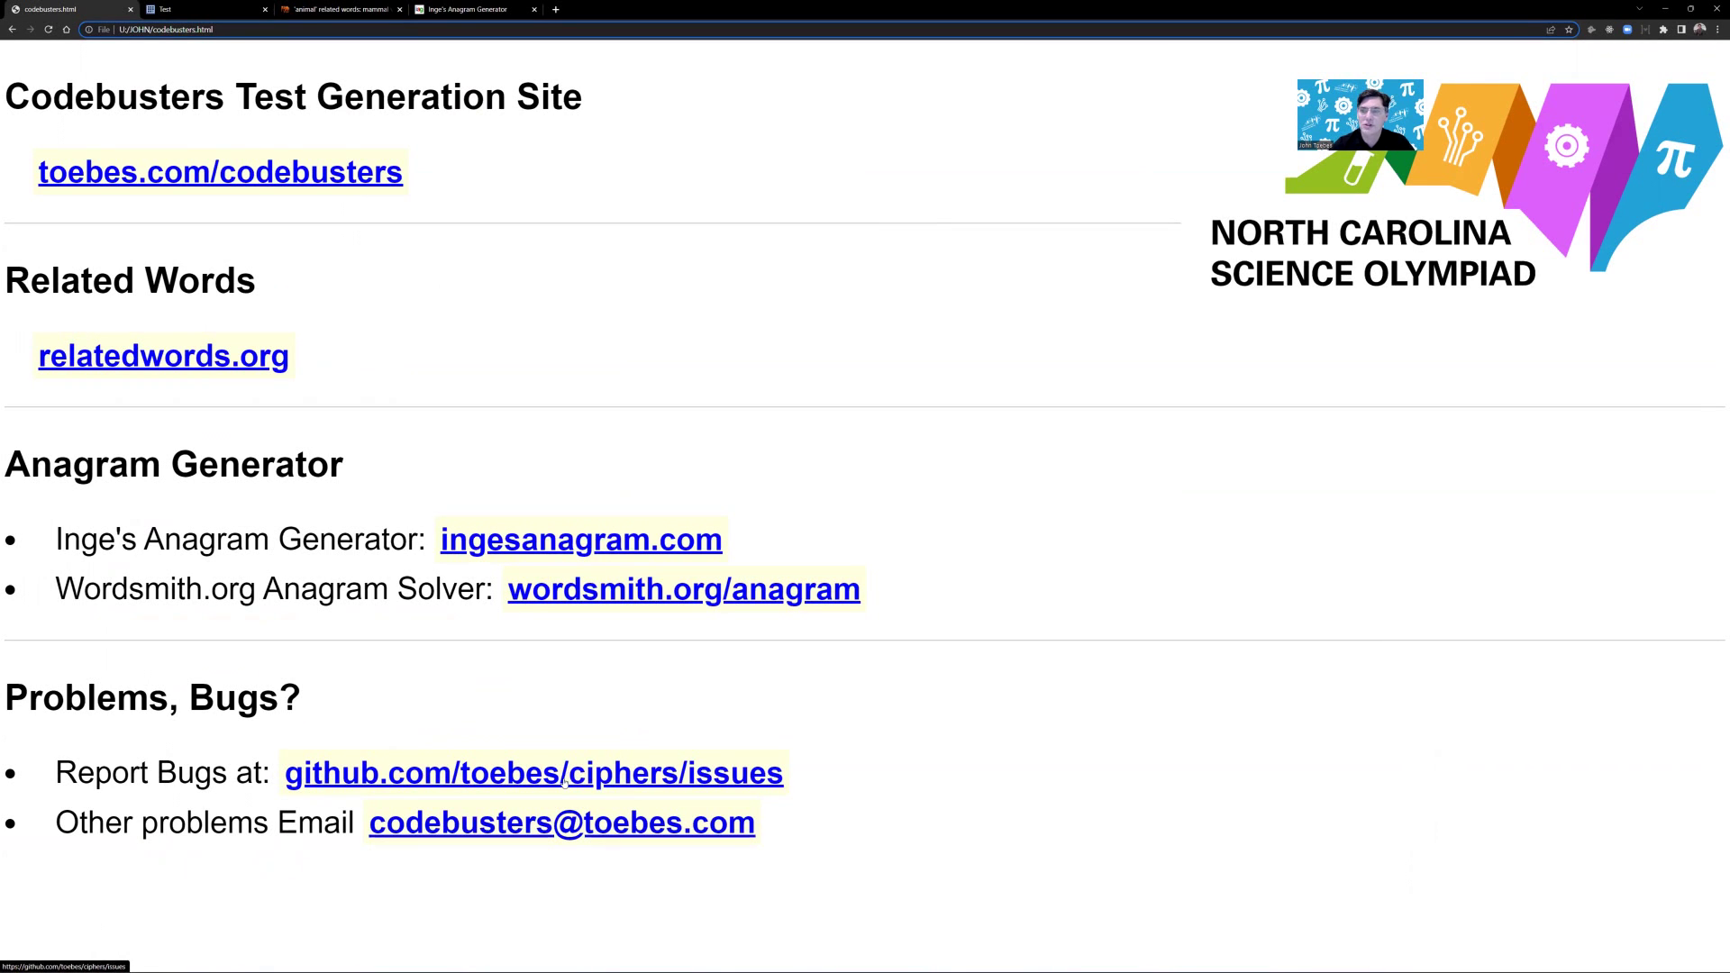
pyautogui.click(162, 9)
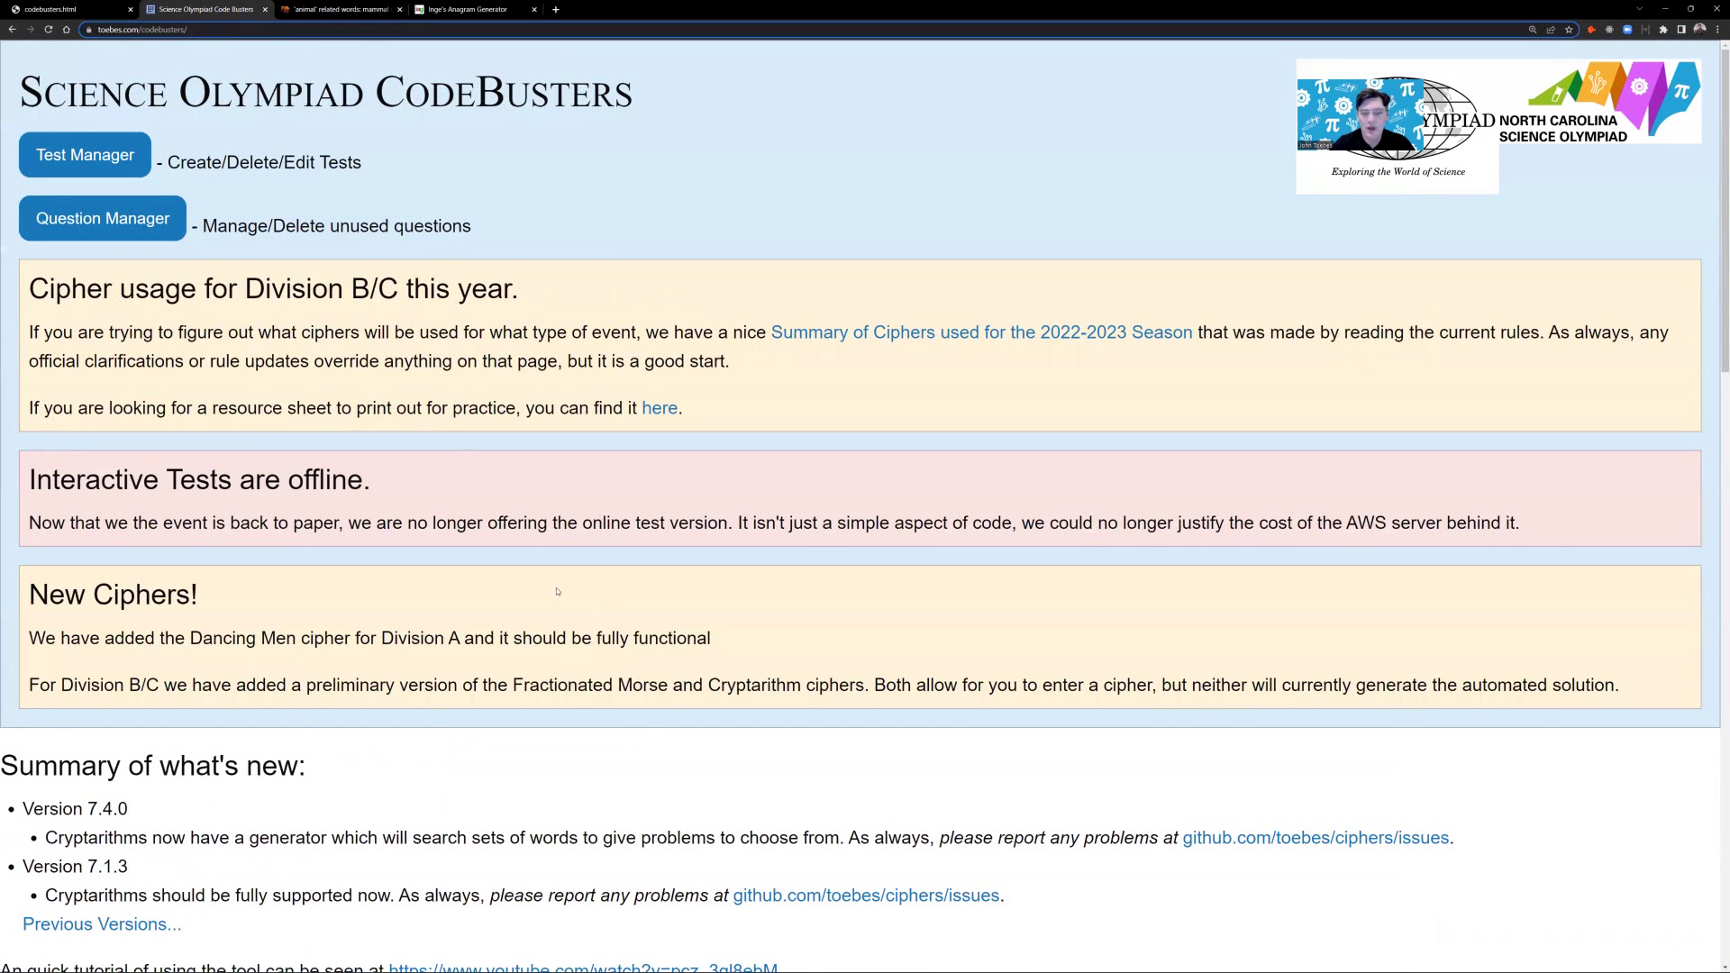
pyautogui.scroll(-4, 224, 617)
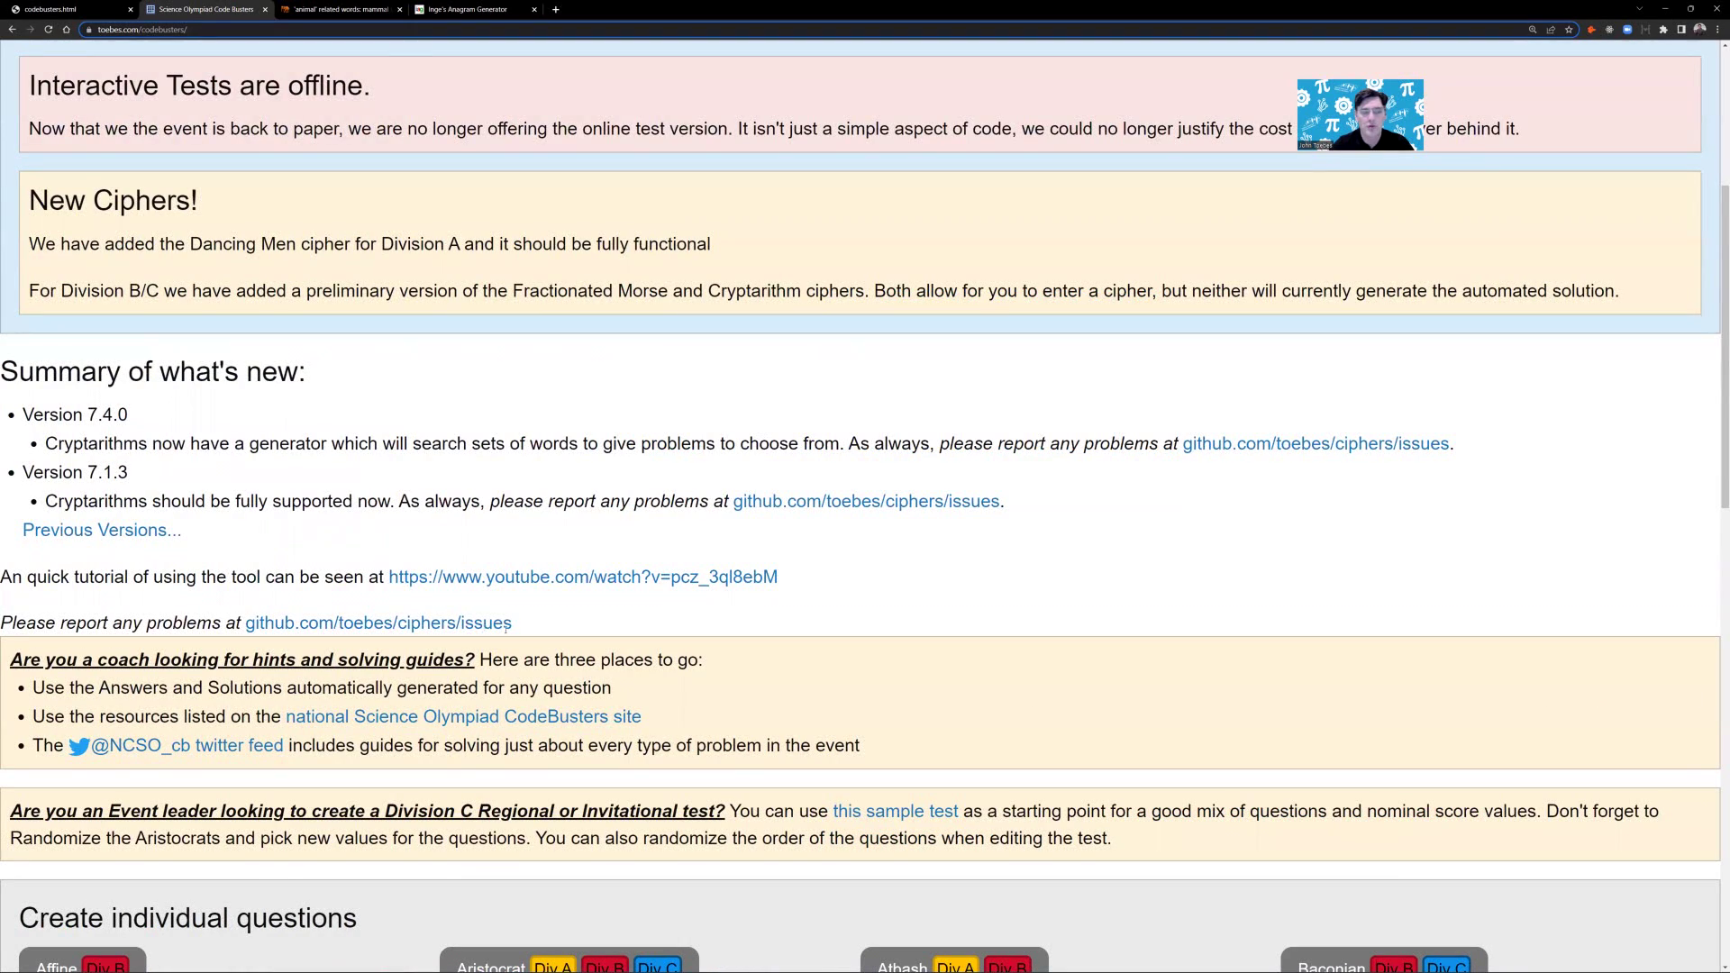
pyautogui.click(73, 9)
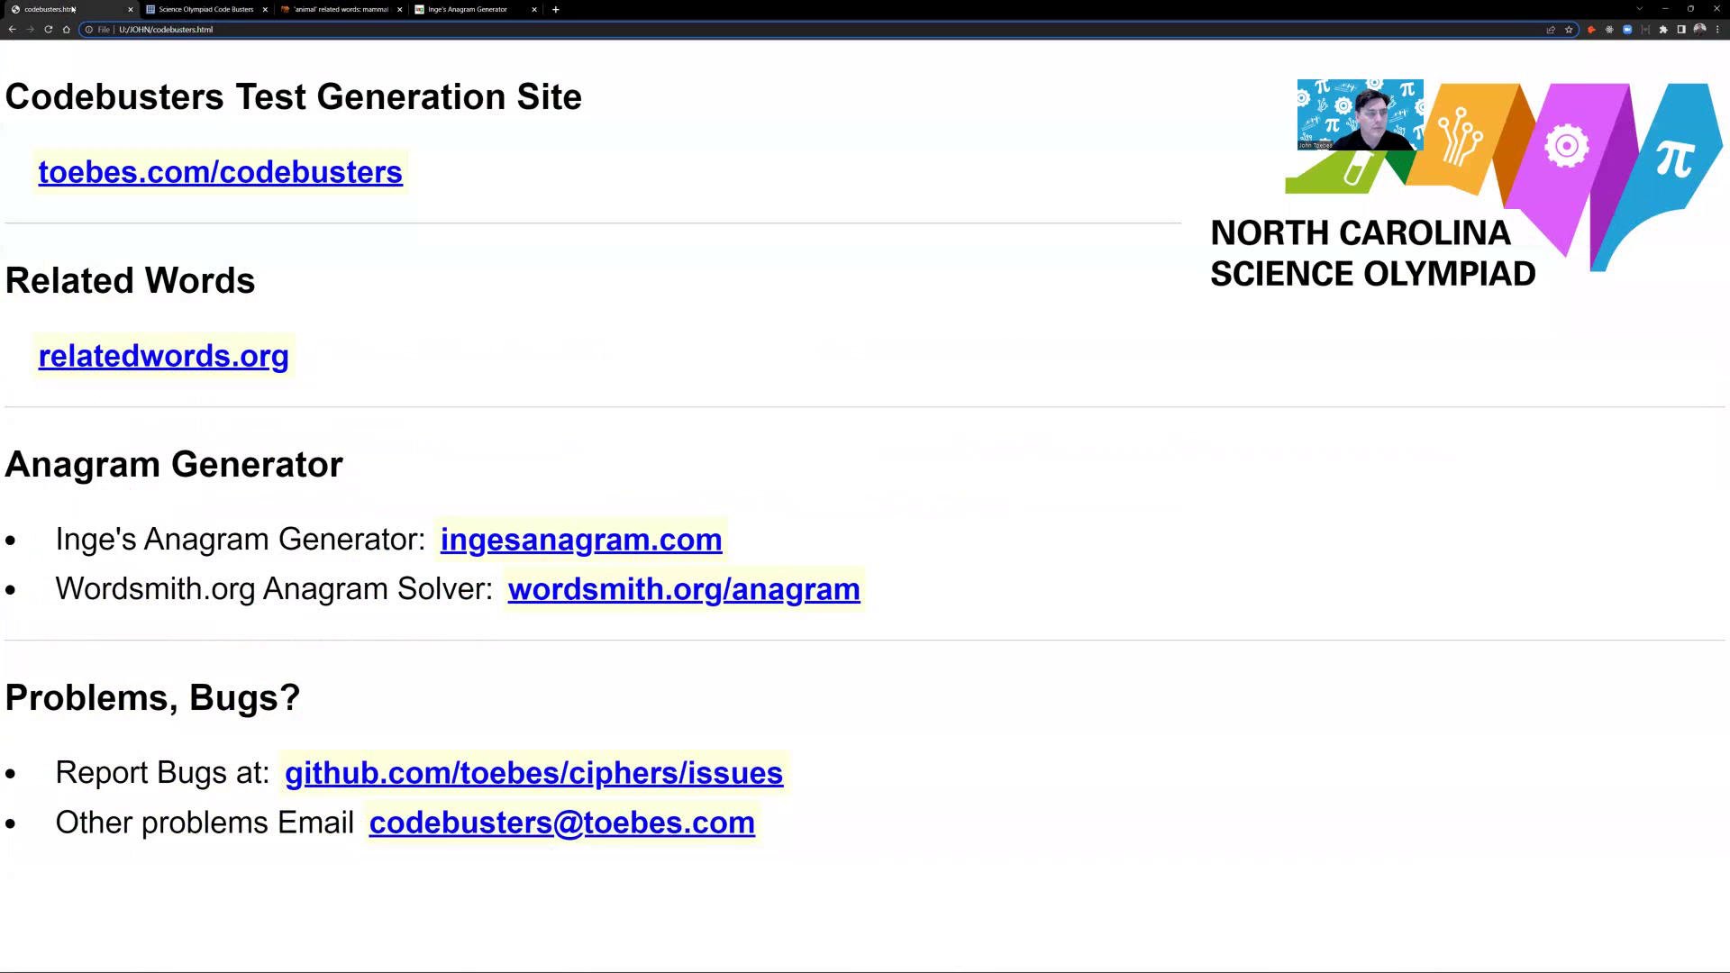